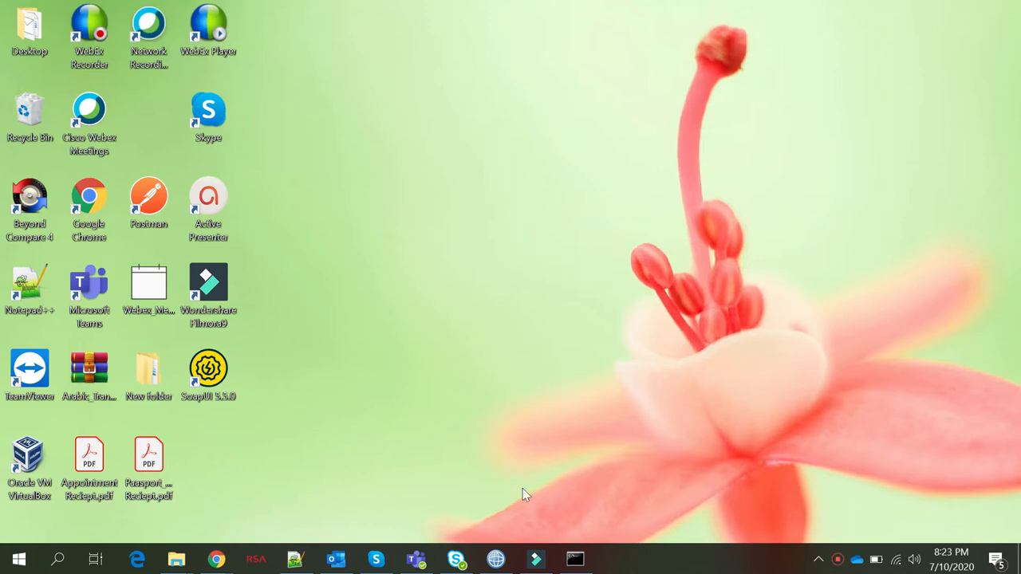
# Bring the IBM Integration Toolkit window with the empty DP_SUM.msgflow to the front
pyautogui.click(496, 559)
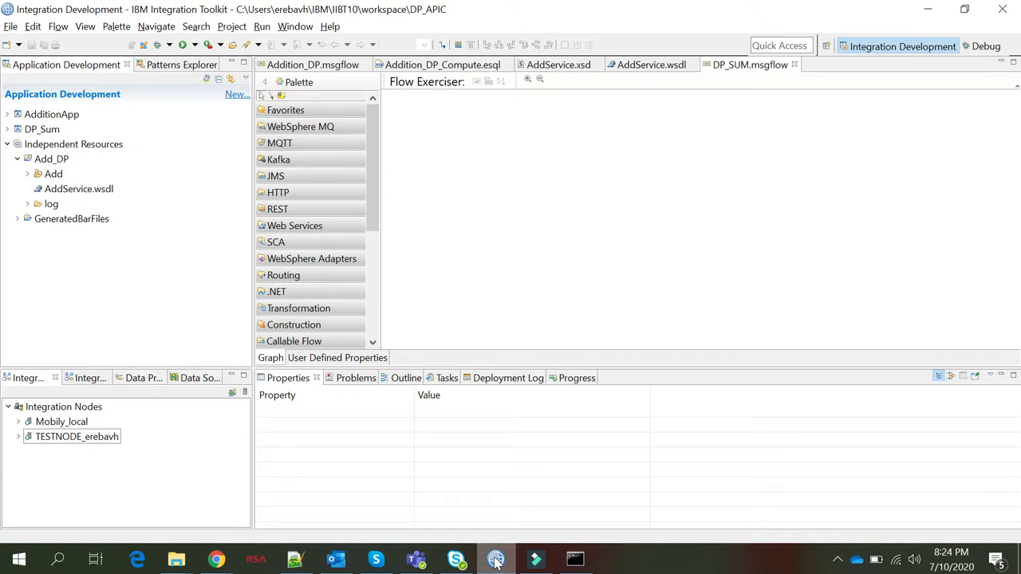
# Create the local integration node Node_SSL from Integration Nodes and close the progress report
pyautogui.moveTo(228, 568)
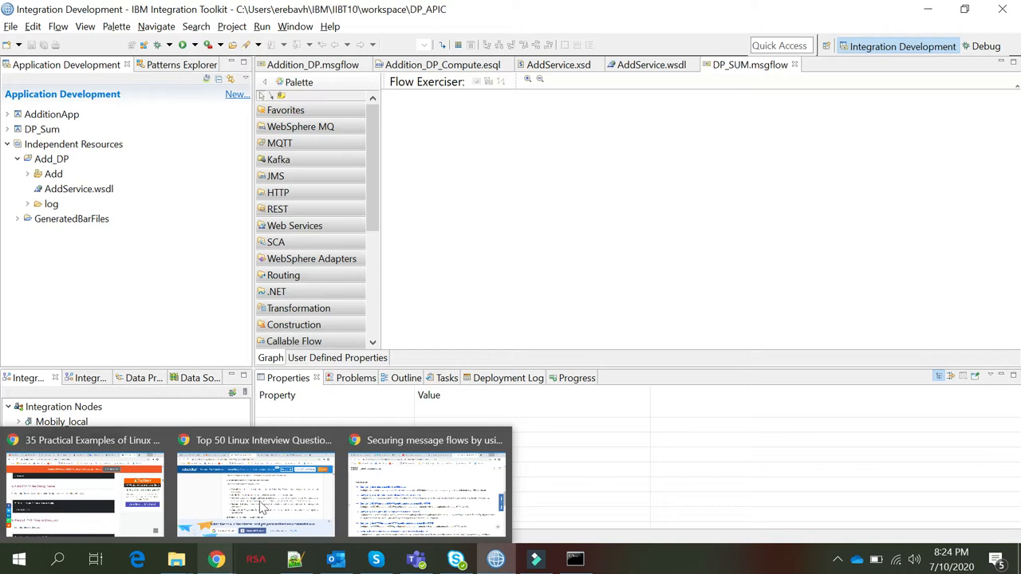
pyautogui.click(63, 407)
pyautogui.rightClick(67, 408)
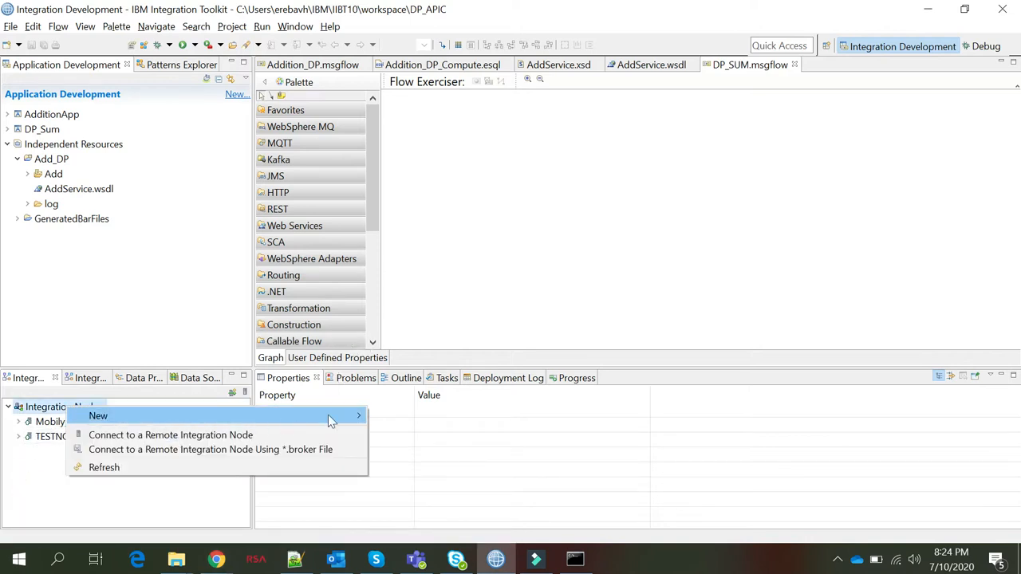
pyautogui.moveTo(365, 416)
pyautogui.click(405, 416)
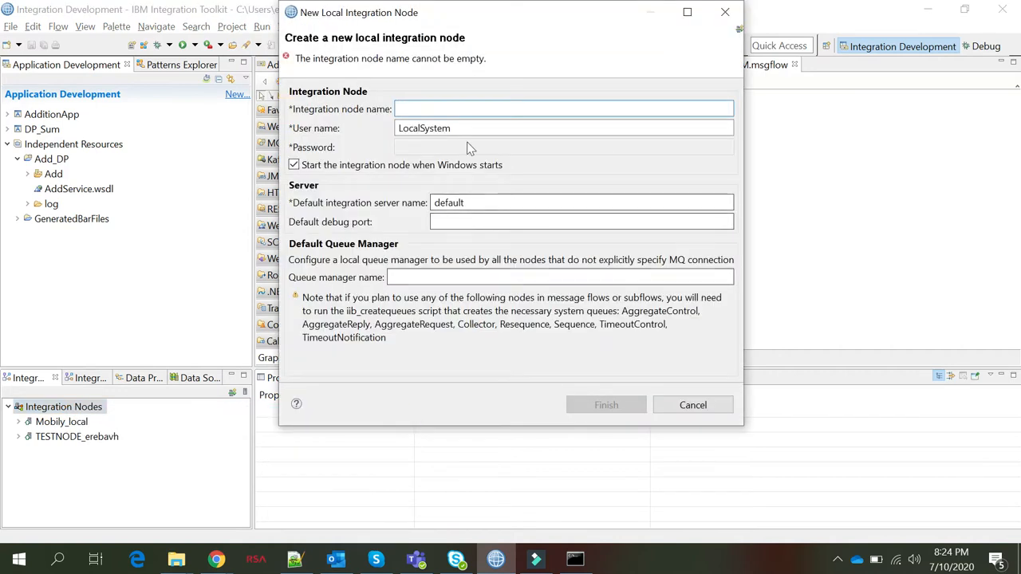
pyautogui.write('Node_SSL')
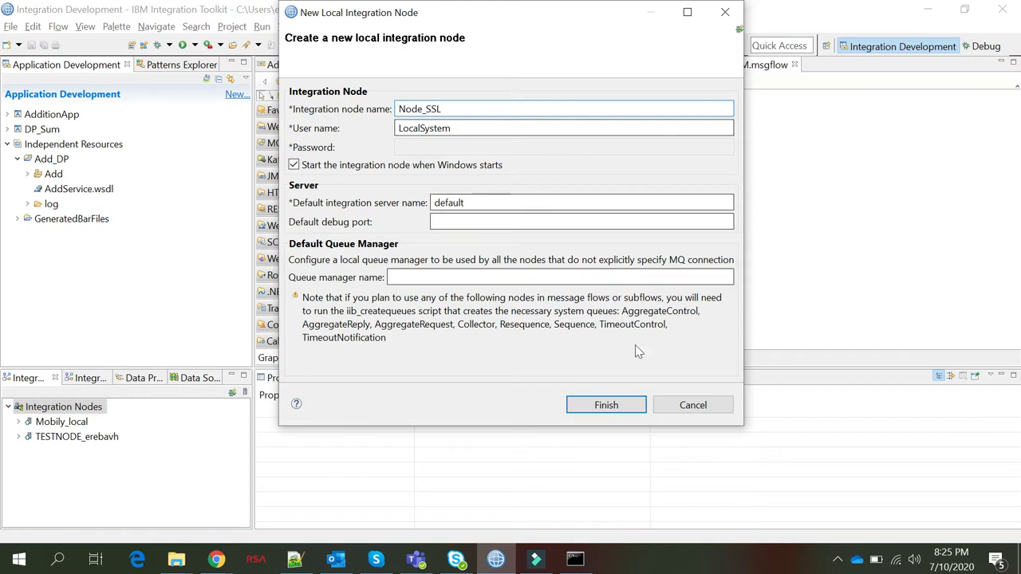
pyautogui.click(600, 407)
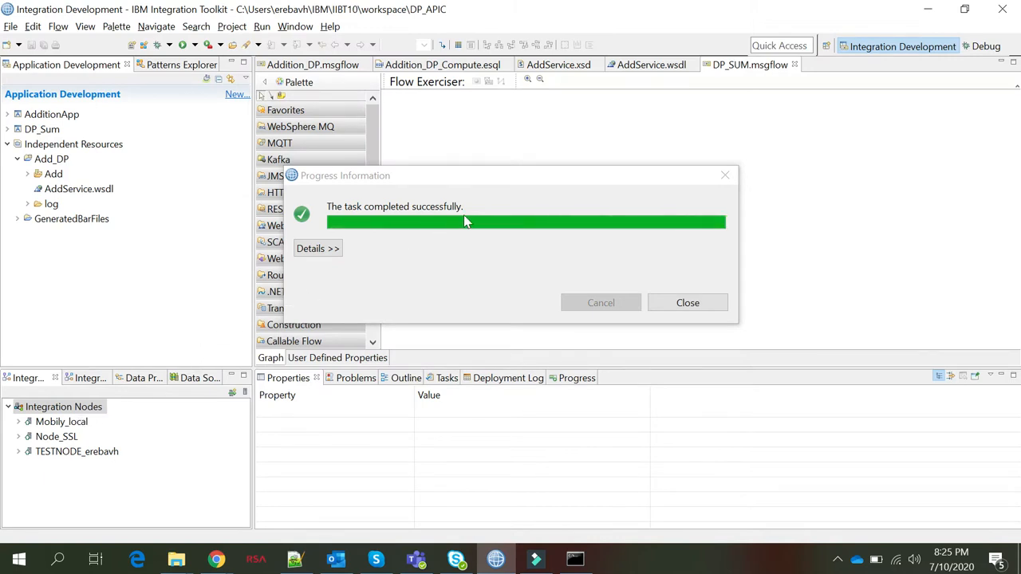
pyautogui.click(695, 306)
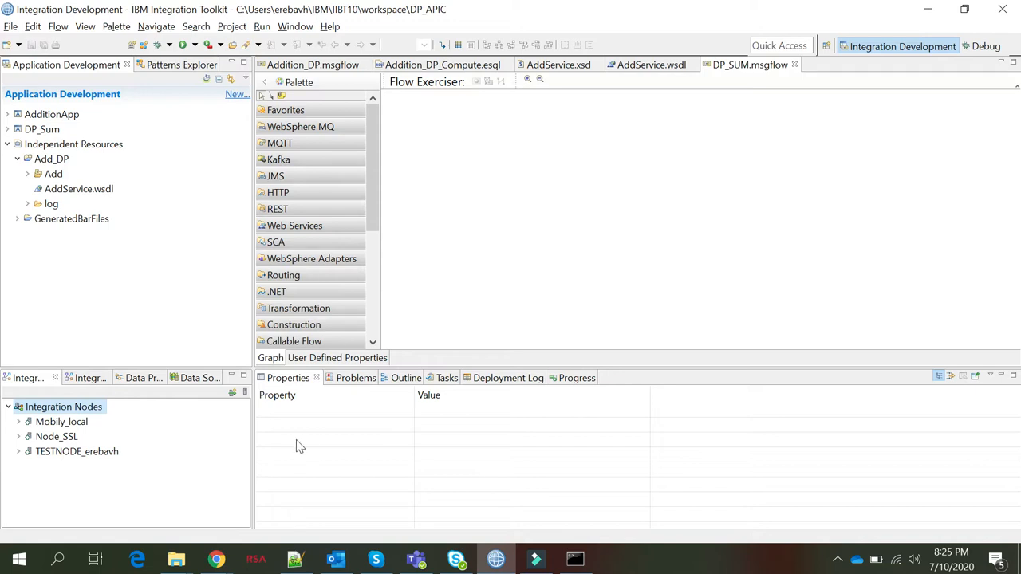
# Run ikeycmd to create password-protected JKS database C:\Bharti\test\brokerkeystore.jks, pasting the folder path from Explorer
pyautogui.click(580, 565)
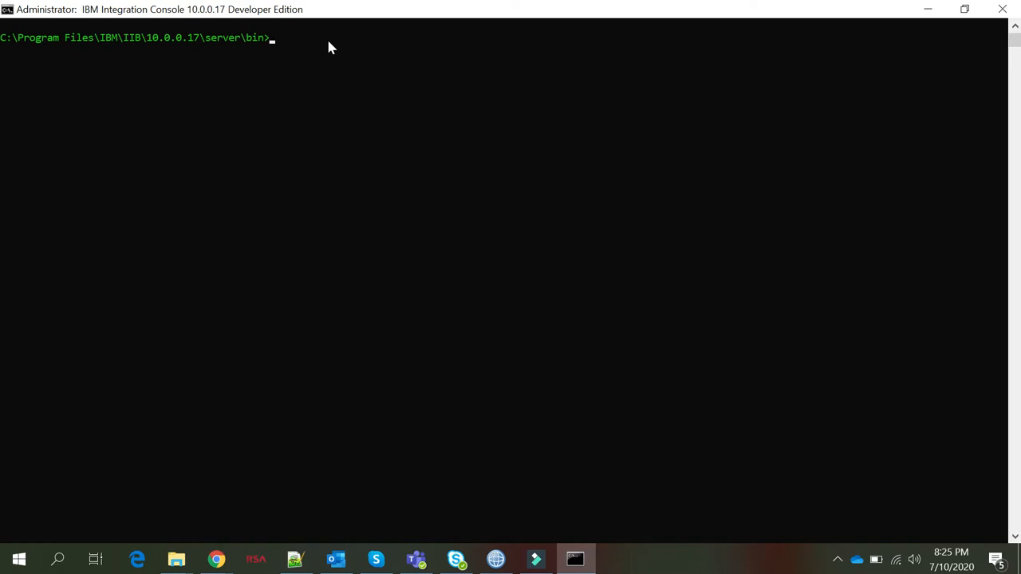
pyautogui.write('ikeycmd -keydb -create -db')
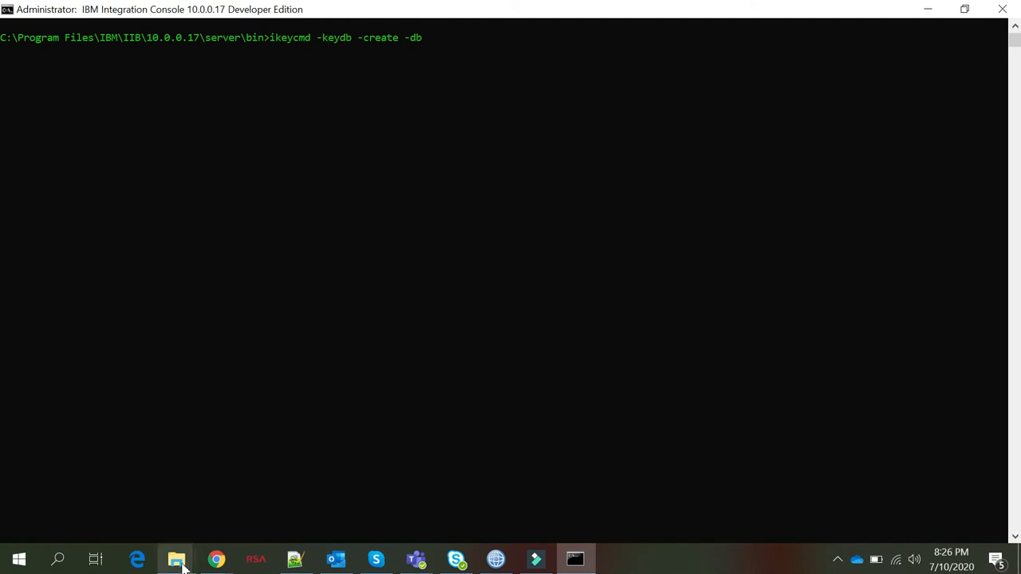
pyautogui.moveTo(182, 563)
pyautogui.click(119, 502)
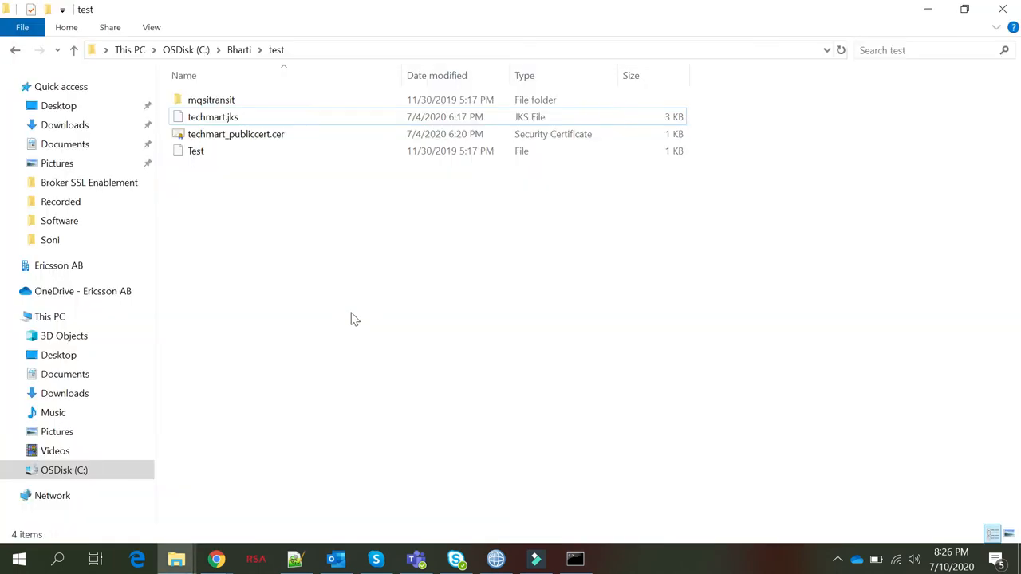
pyautogui.click(311, 49)
pyautogui.hotkey('ctrl', 'c')
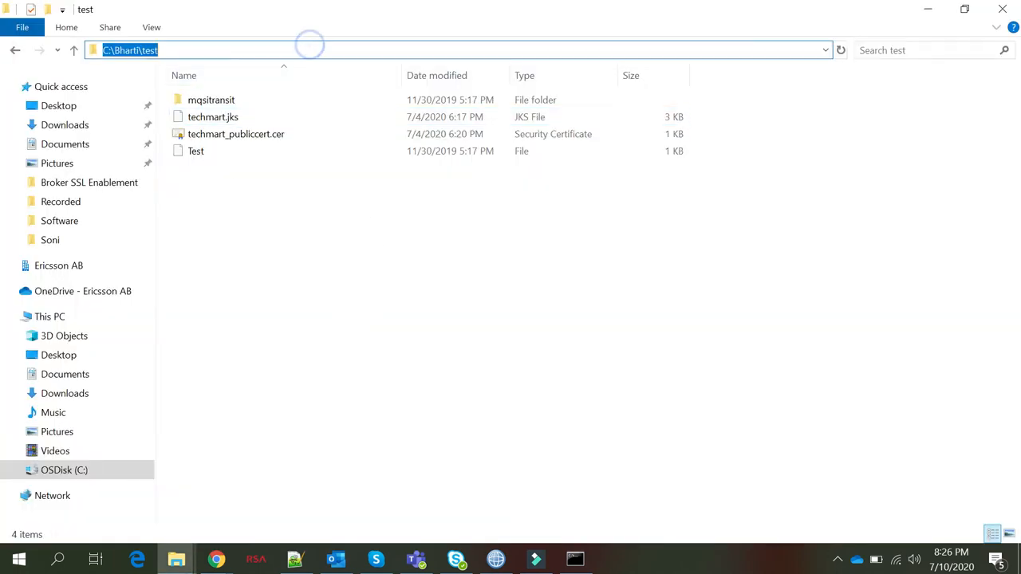
pyautogui.click(927, 9)
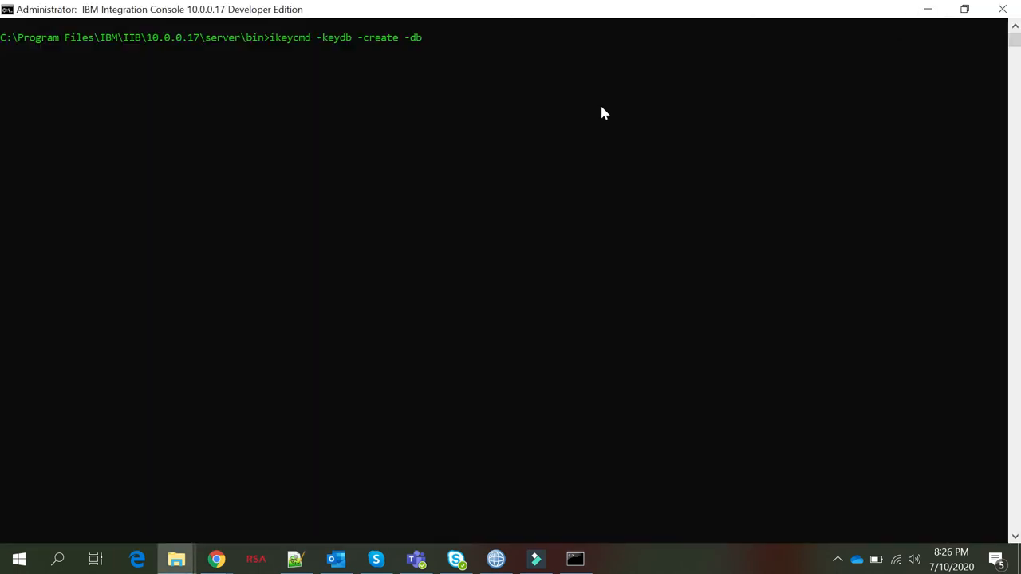
pyautogui.hotkey('ctrl', 'v')
pyautogui.write('\\')
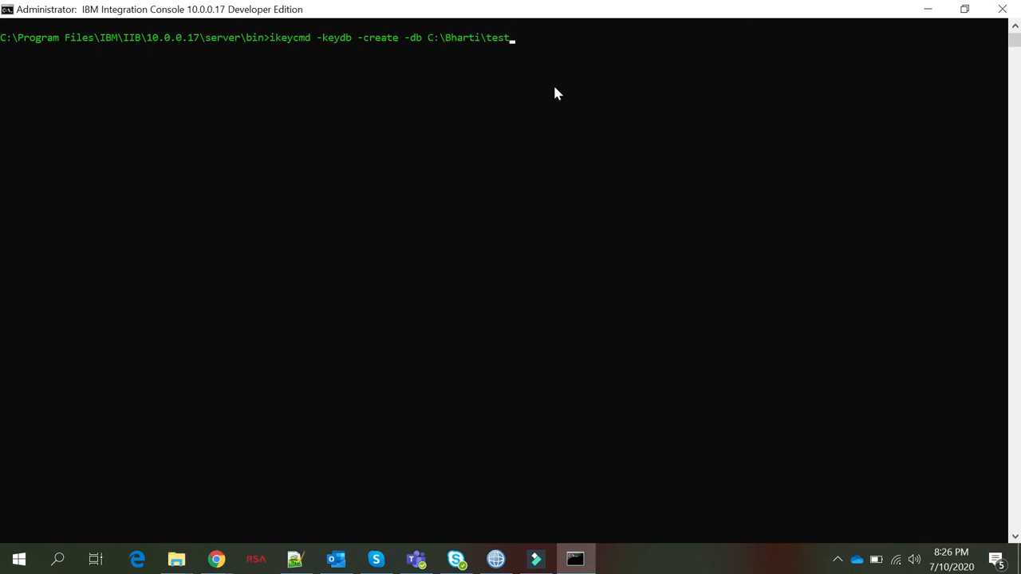
pyautogui.write('brokerkeystore.jks')
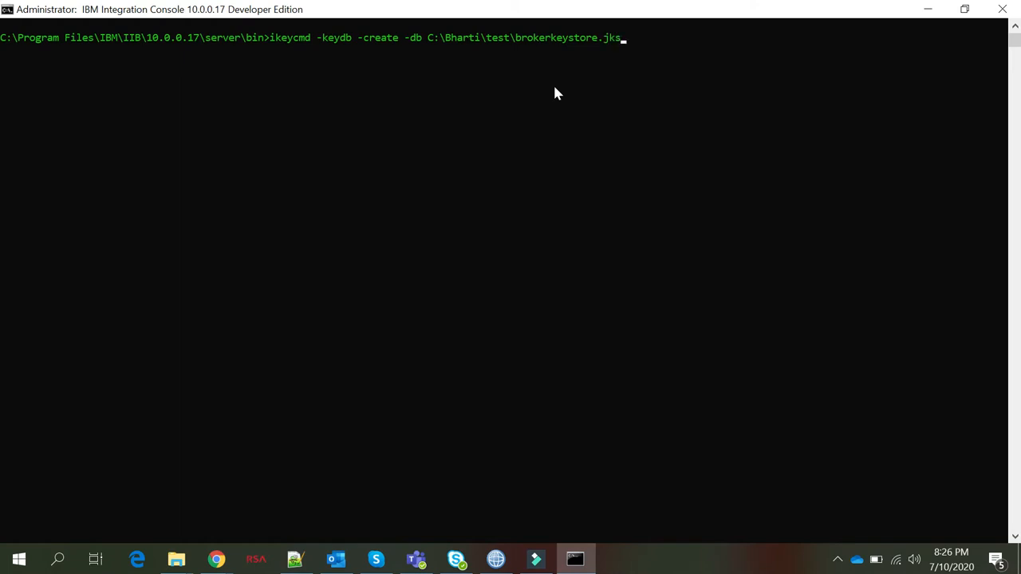
pyautogui.write(' -pw Passw0rd! -type jks')
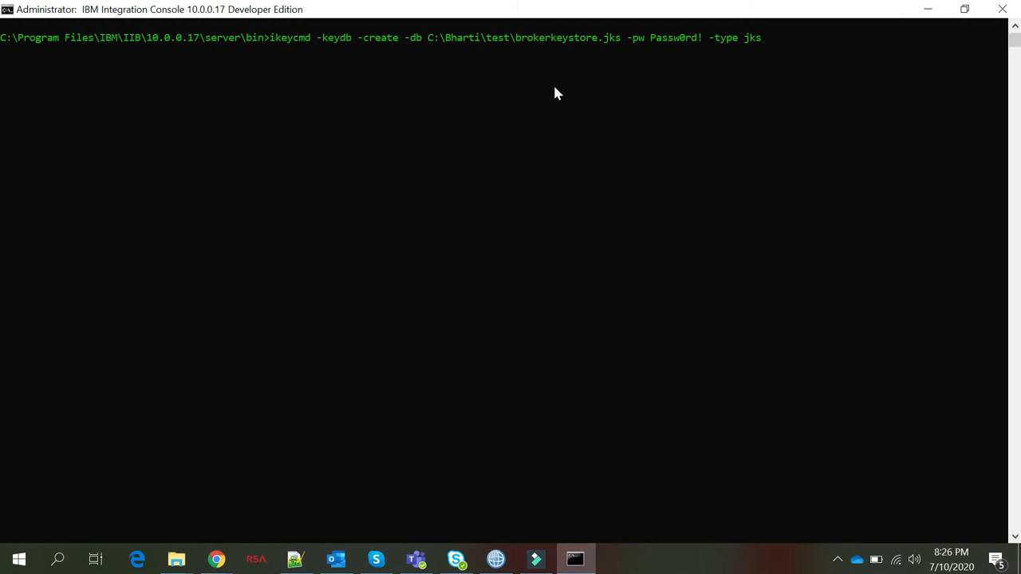
pyautogui.press('Return')
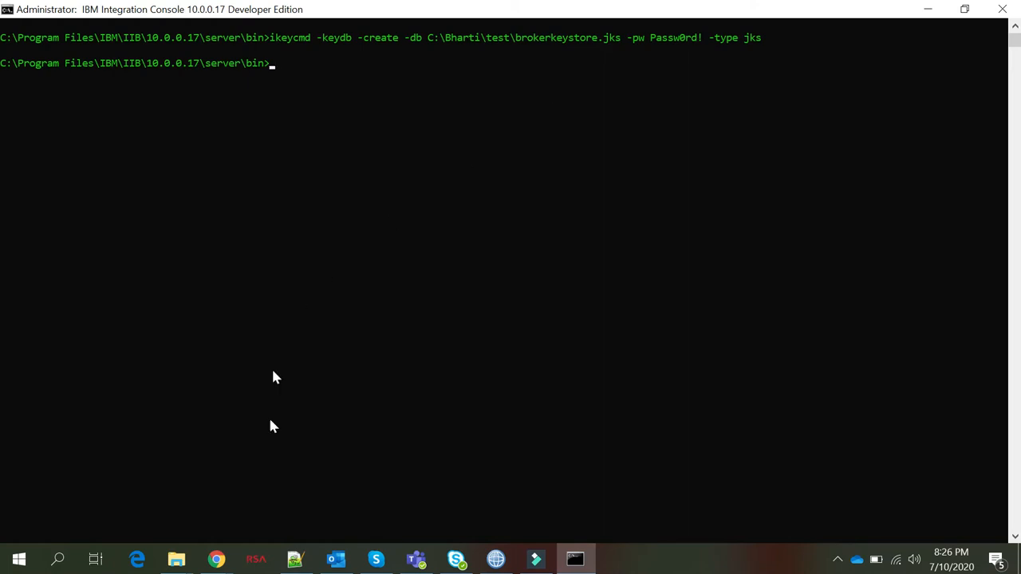
# Confirm brokerkeystore.jks exists in the C:\Bharti\test folder in Explorer
pyautogui.click(171, 563)
pyautogui.click(141, 522)
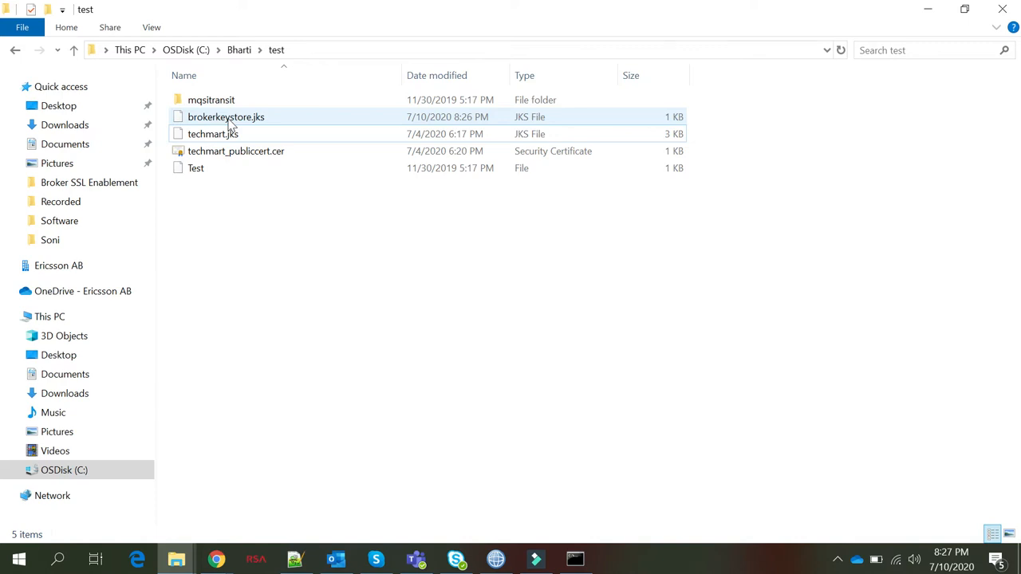
pyautogui.click(928, 10)
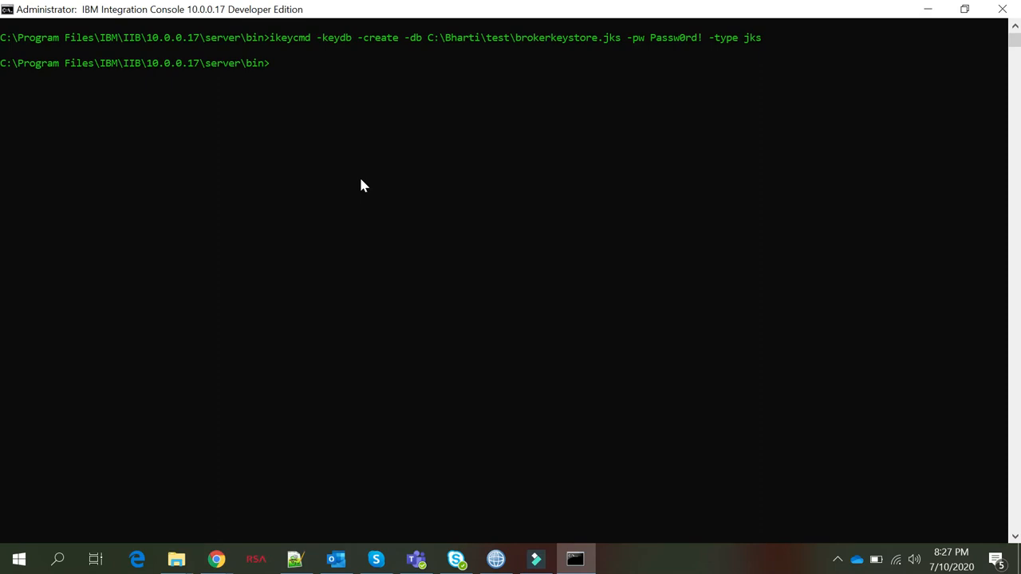
# Create password-protected JKS database brokertrustsotr.jks with ikeycmd and confirm it in the test folder
pyautogui.write('ikeycmd -keydb -create')
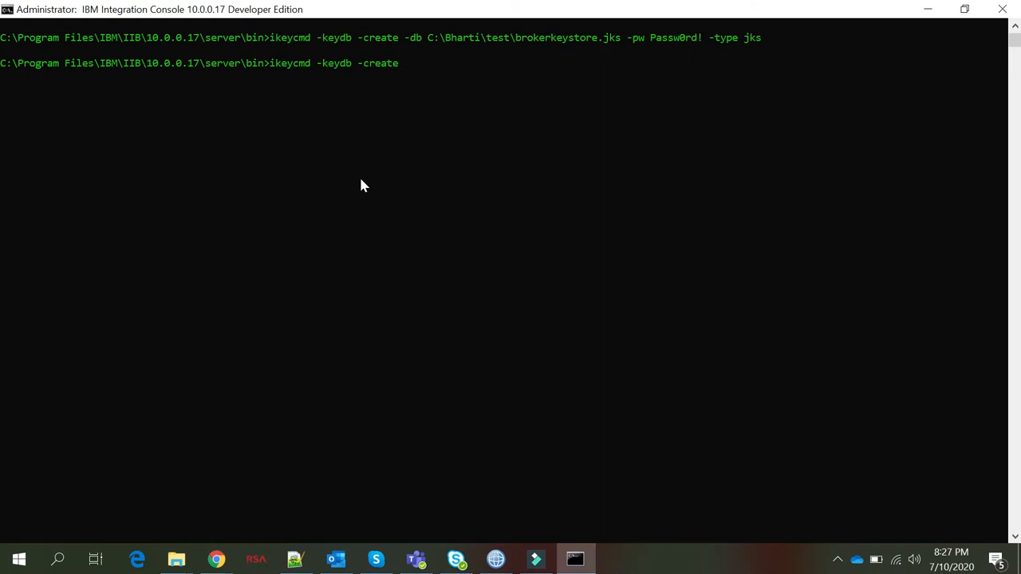
pyautogui.write('-db')
pyautogui.hotkey('ctrl', 'v')
pyautogui.write('\\brokertrustsotr')
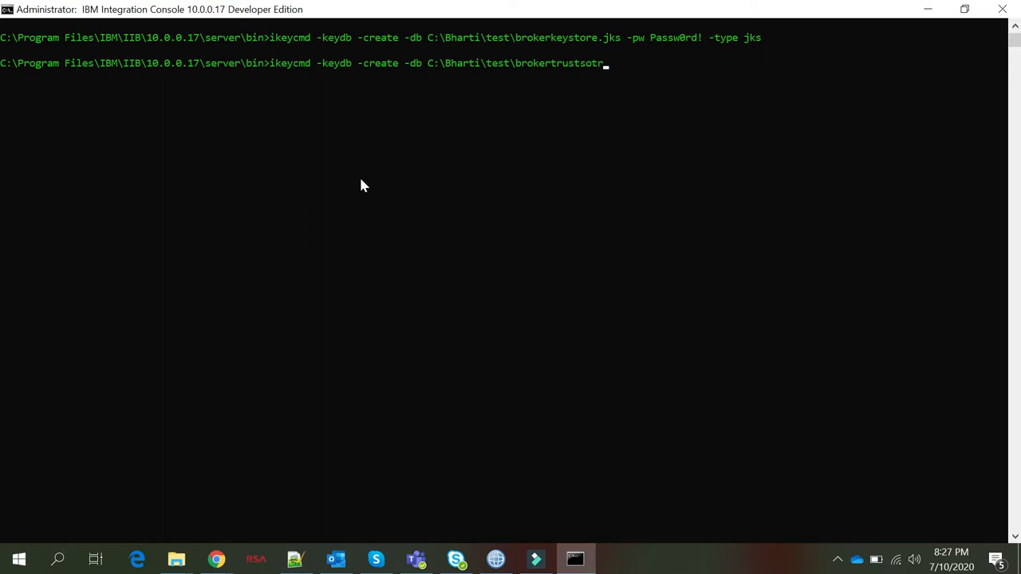
pyautogui.write('.jks -pw Passw0rd! -type jks')
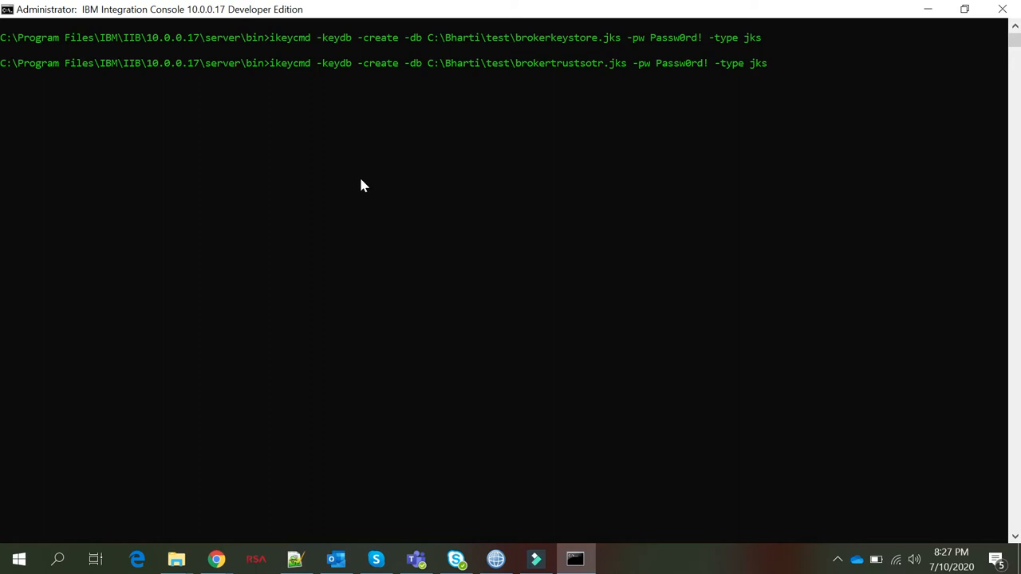
pyautogui.press('Return')
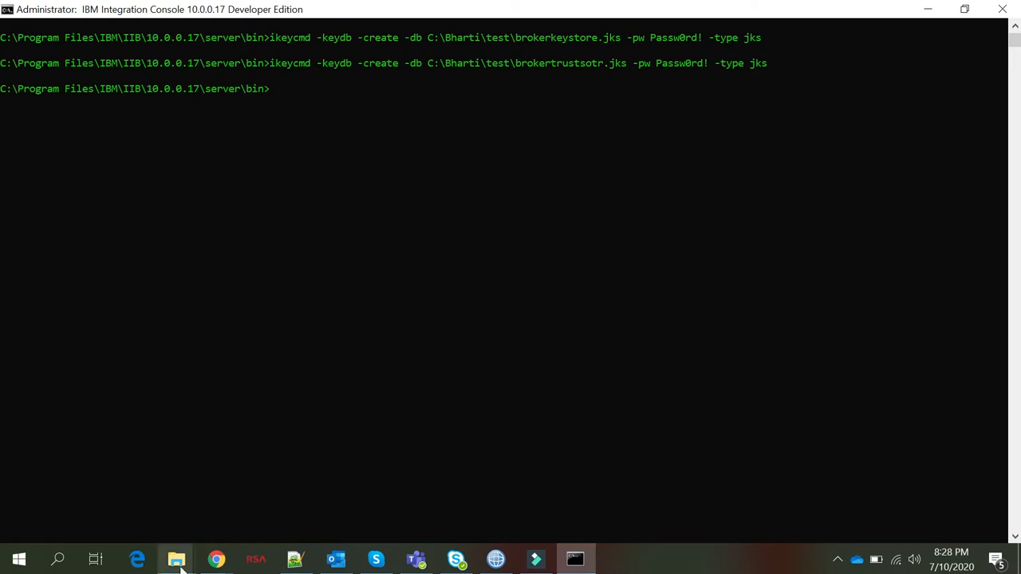
pyautogui.moveTo(176, 560)
pyautogui.click(125, 506)
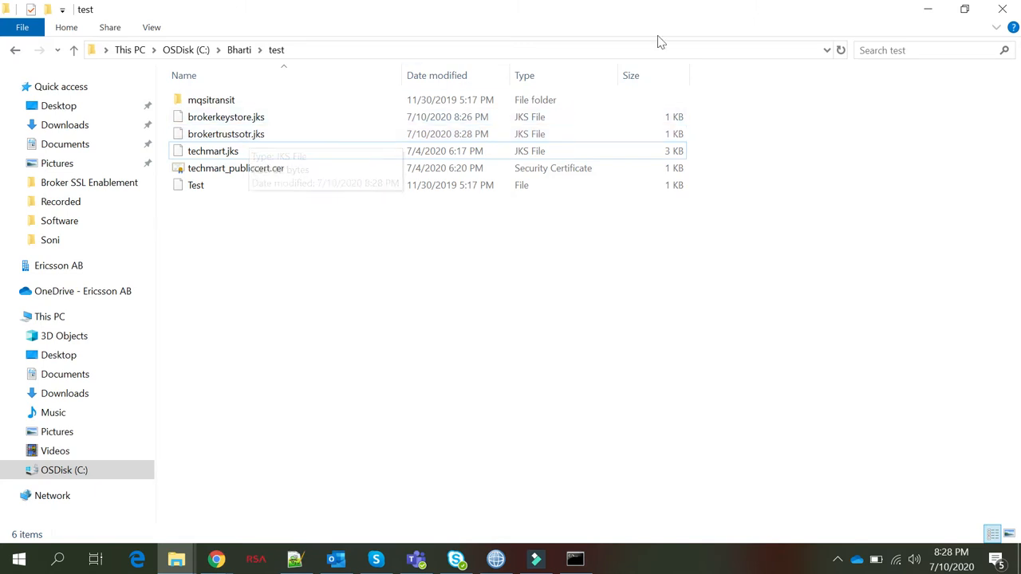
pyautogui.click(927, 11)
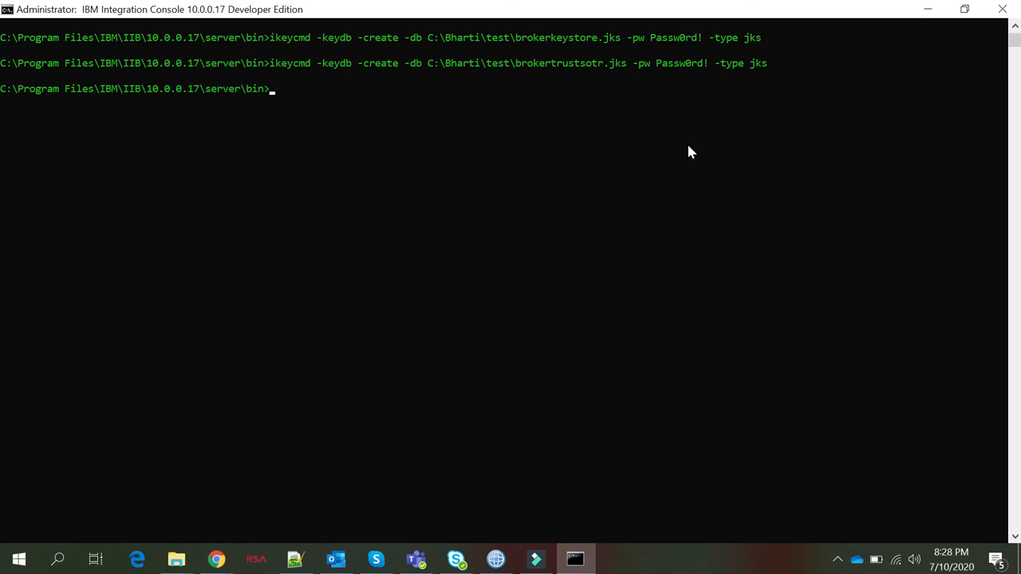
# Run ikeycmd -cert -create for bkrSSLCert, DN CN=Node_SSL.Server O=TechMart,OU=Offshore,L=Delhi,C=In, on misspelled brokerkeysotre.jks
pyautogui.write('ikeycmd -cert -create')
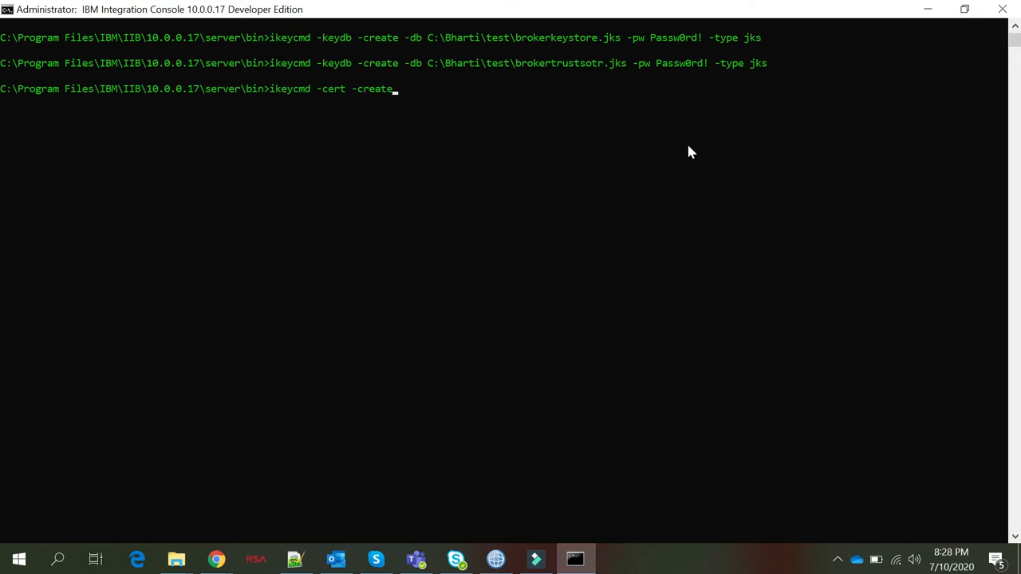
pyautogui.write(' -db C:\\Bharti\\test')
pyautogui.write('\\brokerkey')
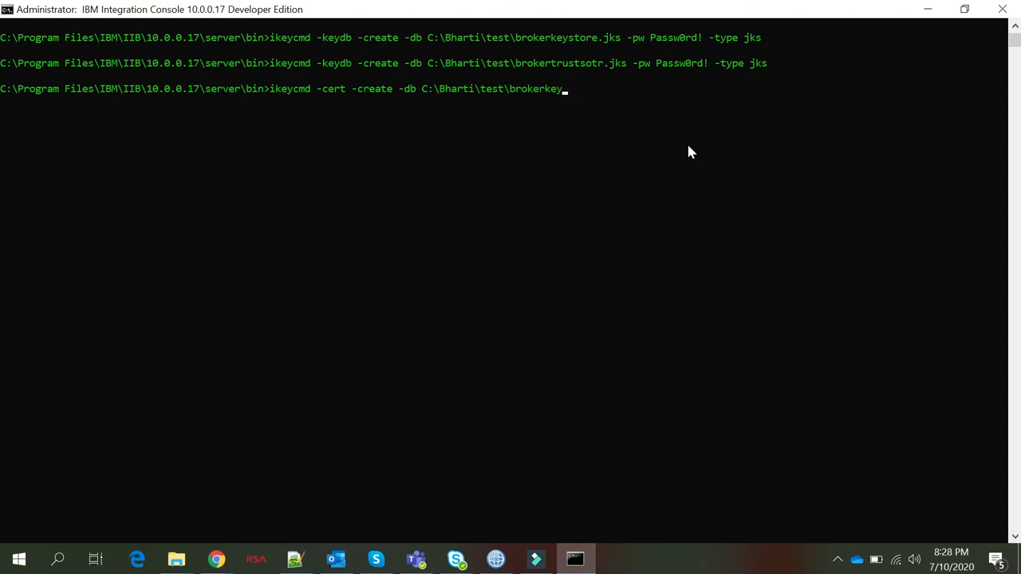
pyautogui.write('sotre.jks -pw Passw0rd! -label b')
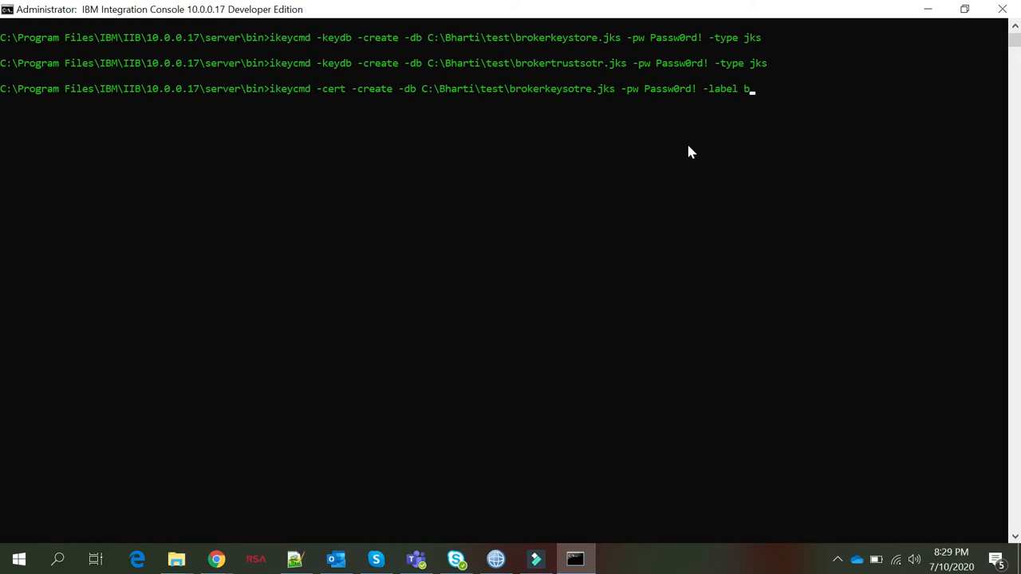
pyautogui.write('krSSLCert -dn "CN=')
pyautogui.write('Nod')
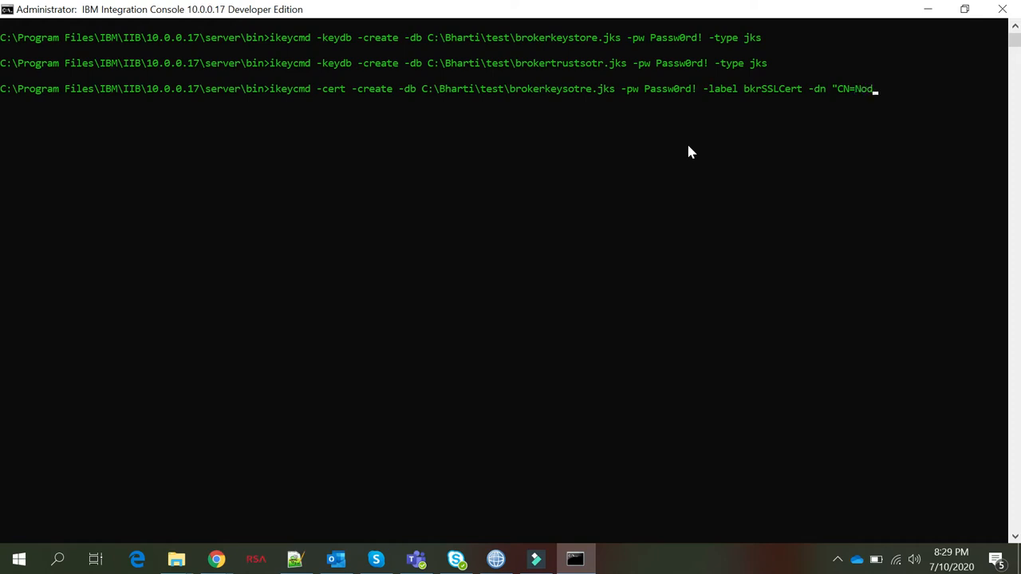
pyautogui.write('e_SSL.Server O=TechMart')
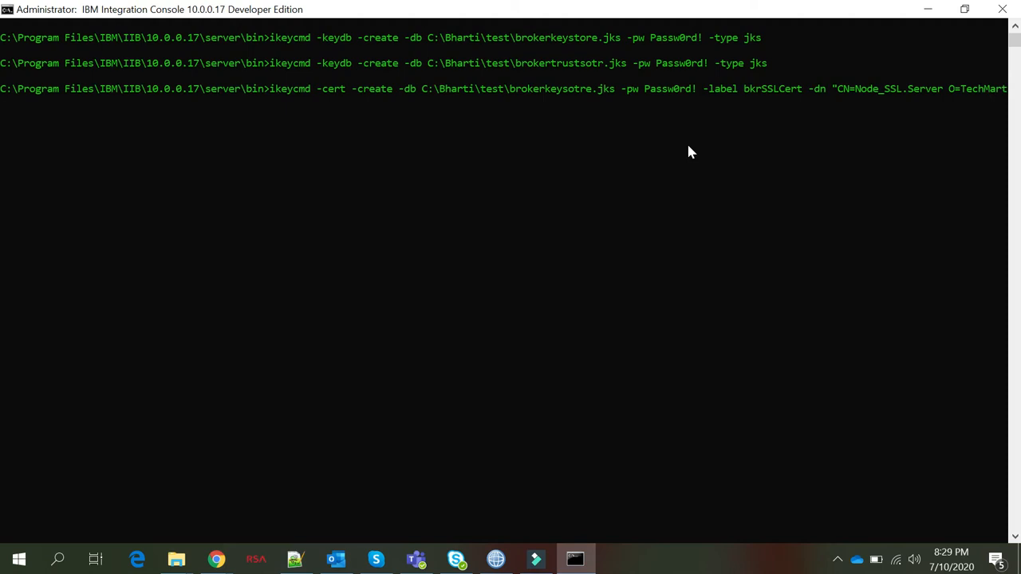
pyautogui.write(',OU=Offshore,L=Delhi')
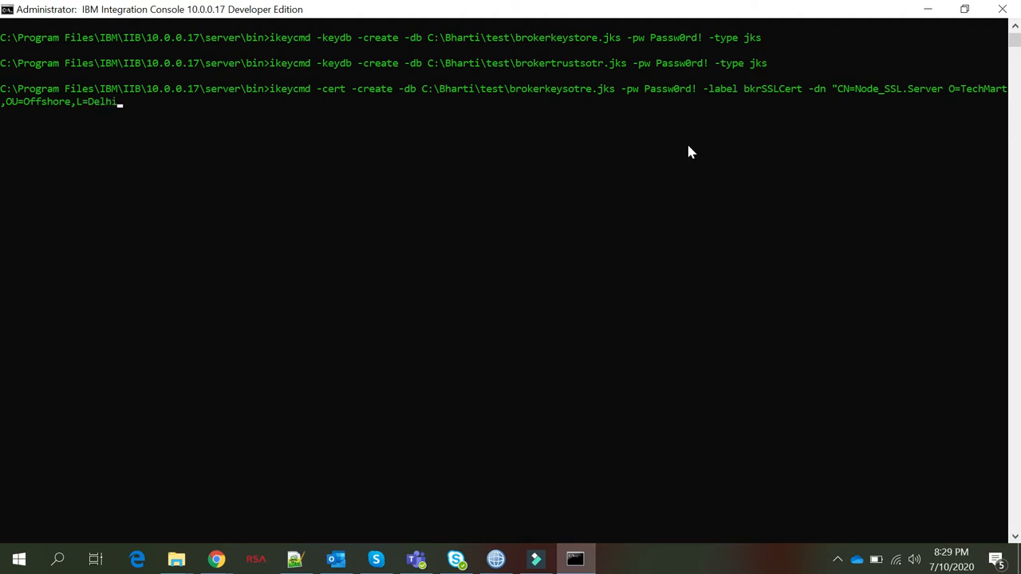
pyautogui.write(',C=In"')
pyautogui.press('Return')
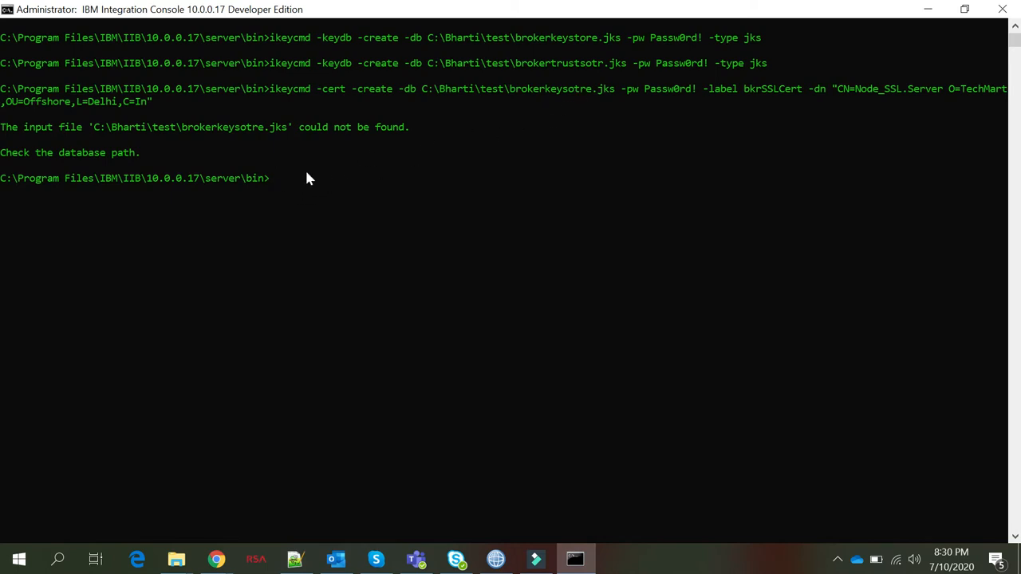
pyautogui.press('Up')
# Correct the keystore name to brokerkeystore.jks in the recalled certificate command and rerun it
pyautogui.press('Left')
pyautogui.press('Left')
pyautogui.press('Left')
pyautogui.press('Left')
pyautogui.press('Left')
pyautogui.press('Left')
pyautogui.press('Left')
pyautogui.press('Left')
pyautogui.press('Left')
pyautogui.press('Left')
pyautogui.press('Left')
pyautogui.press('Left')
pyautogui.press('Left')
pyautogui.press('Left')
pyautogui.press('Left')
pyautogui.press('Left')
pyautogui.press('Left')
pyautogui.press('Left')
pyautogui.press('Left')
pyautogui.press('Left')
pyautogui.press('Left')
pyautogui.press('Left')
pyautogui.press('Left')
pyautogui.press('Left')
pyautogui.press('Left')
pyautogui.press('Left')
pyautogui.press('Left')
pyautogui.press('Left')
pyautogui.press('Left')
pyautogui.press('Left')
pyautogui.press('Left')
pyautogui.press('Left')
pyautogui.press('Left')
pyautogui.press('Left')
pyautogui.press('Left')
pyautogui.press('Left')
pyautogui.press('Left')
pyautogui.press('Left')
pyautogui.press('Left')
pyautogui.press('Left')
pyautogui.press('Left')
pyautogui.press('Left')
pyautogui.press('Left')
pyautogui.press('Left')
pyautogui.press('Left')
pyautogui.press('Left')
pyautogui.press('Left')
pyautogui.press('Left')
pyautogui.press('Left')
pyautogui.press('BackSpace')
pyautogui.press('BackSpace')
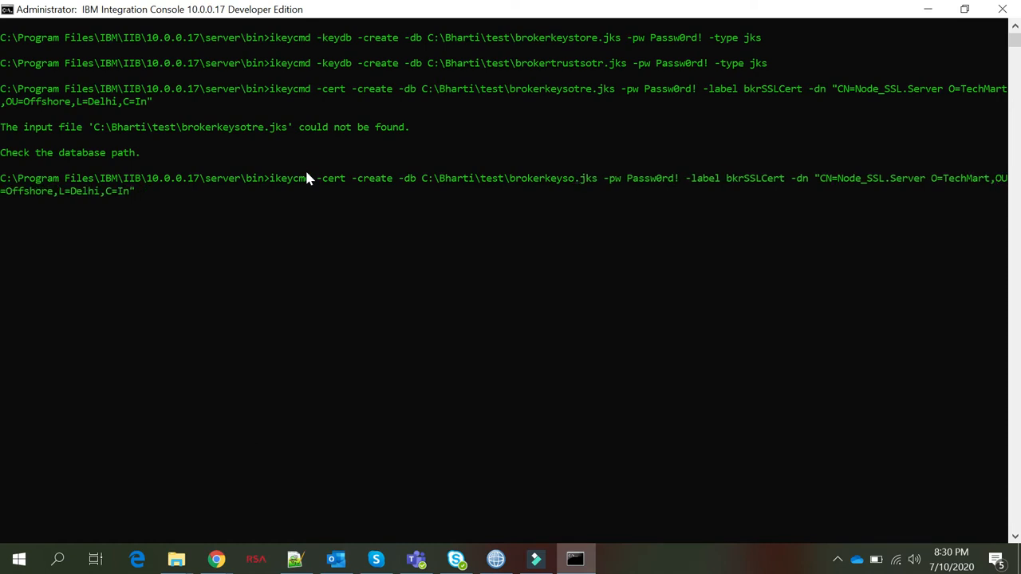
pyautogui.write('tore')
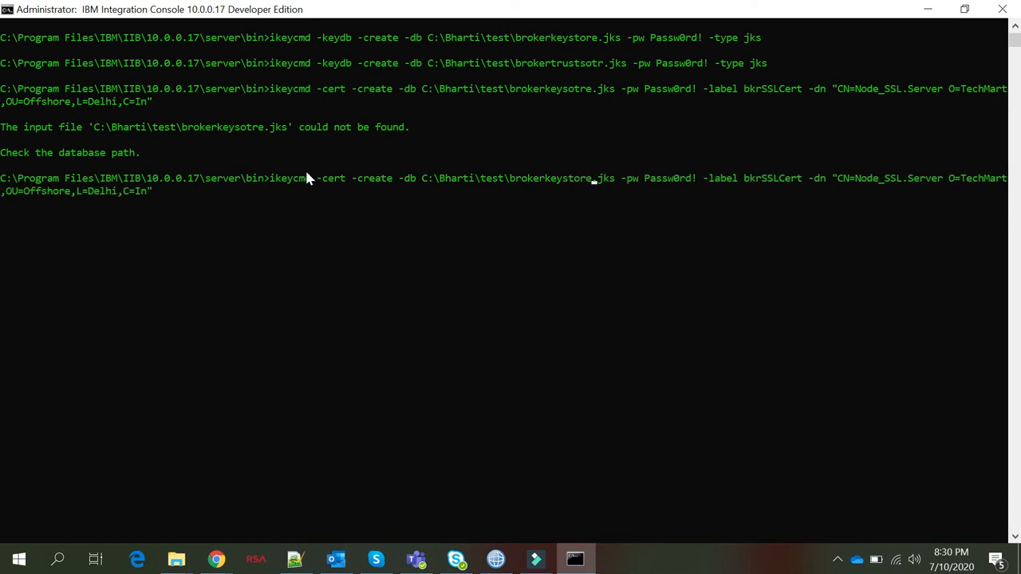
pyautogui.press('Return')
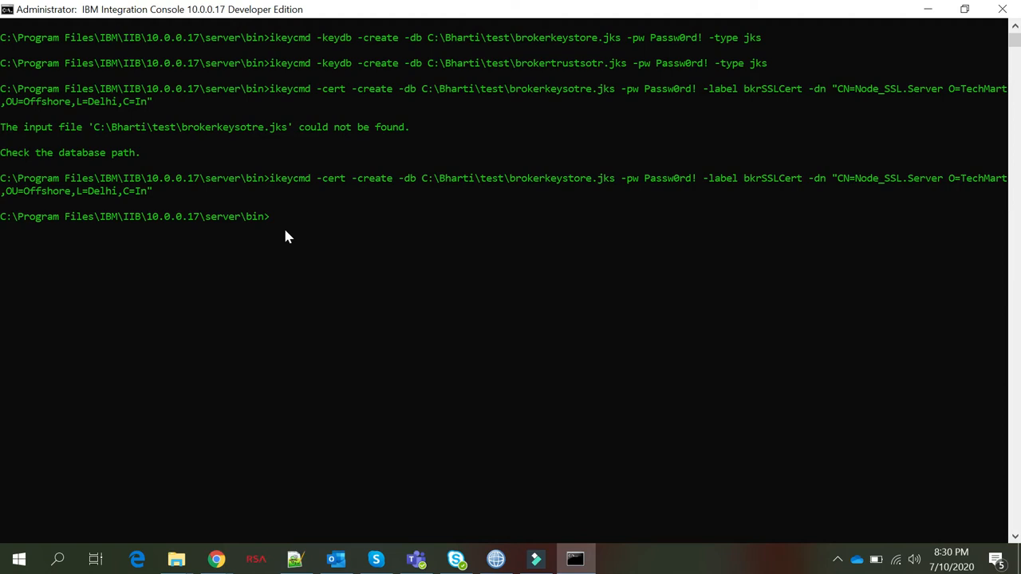
# Run mqsireportproperties Node_SSL -o BrokerRegistry -r and highlight the empty keystore and truststore lines
pyautogui.write('eportproperties NOde')
pyautogui.press('BackSpace')
pyautogui.press('BackSpace')
pyautogui.press('BackSpace')
pyautogui.write('ode_SSL ')
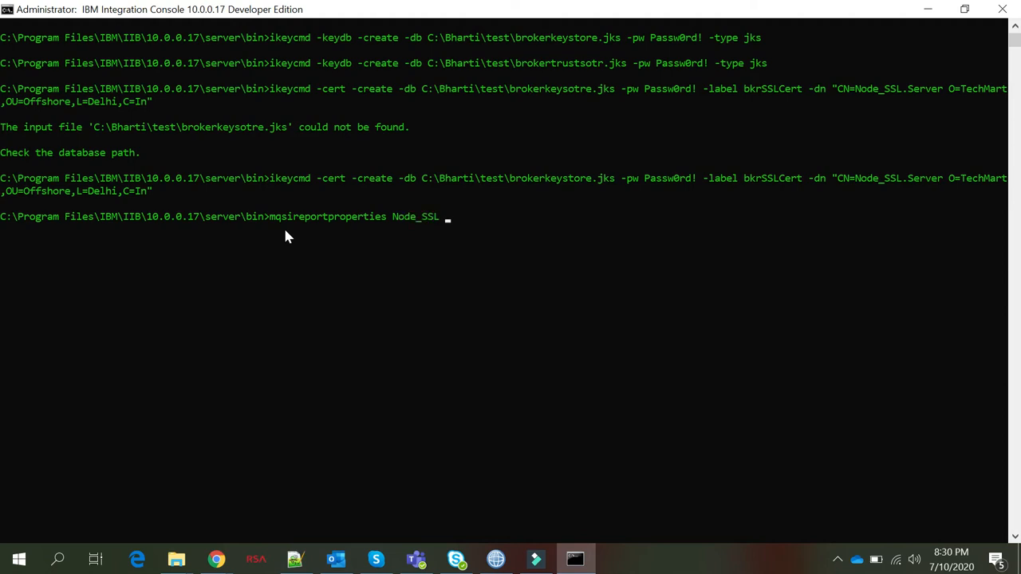
pyautogui.write('-o BrokerRegistry')
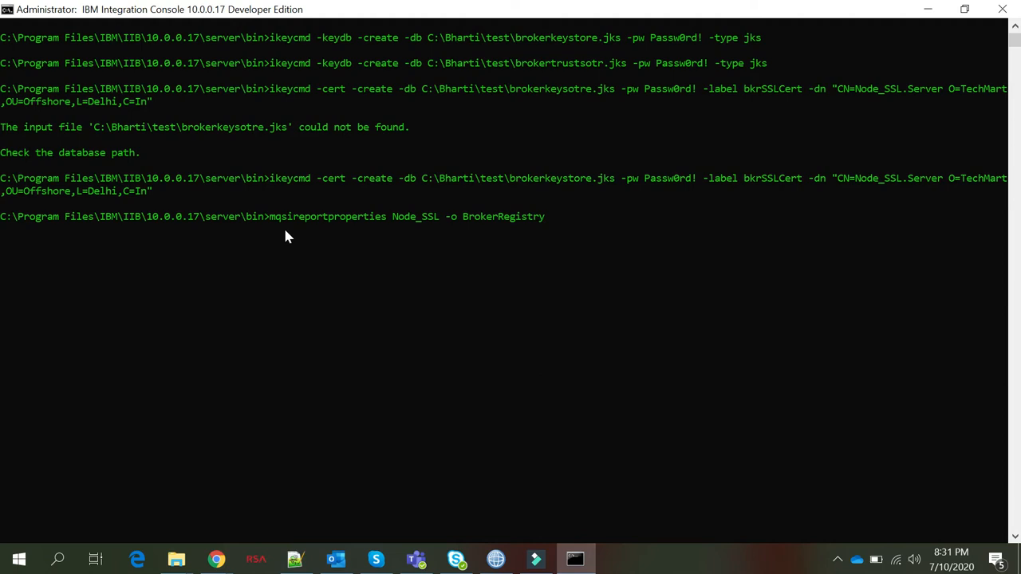
pyautogui.write(' -r')
pyautogui.press('Return')
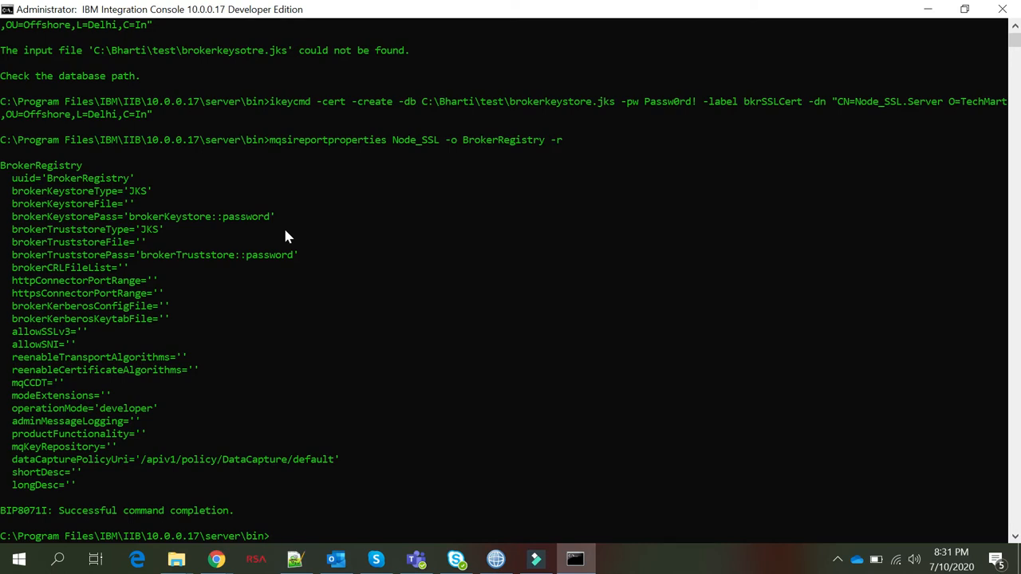
pyautogui.click(114, 204)
pyautogui.moveTo(117, 216); pyautogui.dragTo(191, 371)
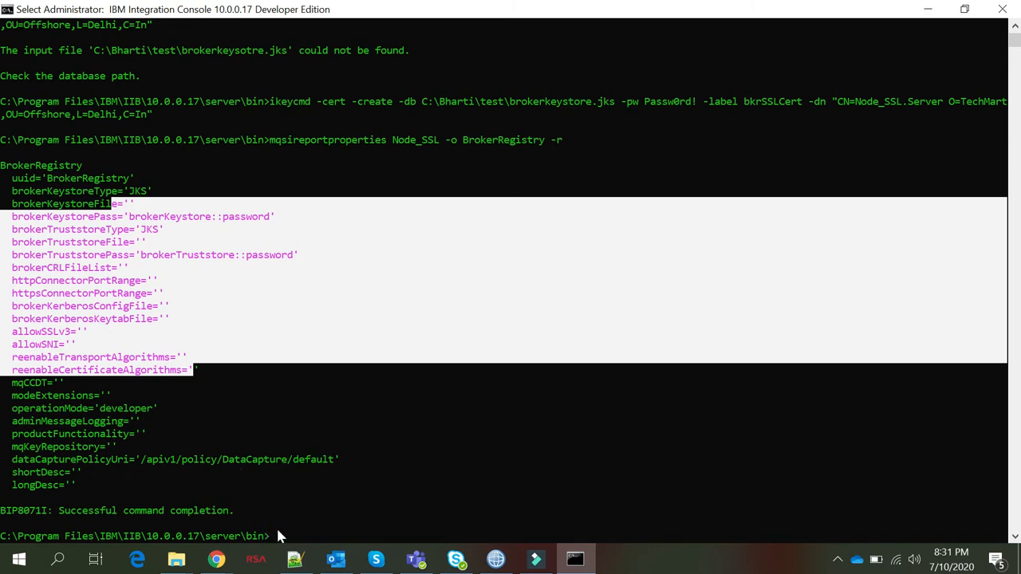
# Run ikeycmd -cert -details for bkrSSLCert in brokerkeystore.jks, supplying the keystore password
pyautogui.write('ik')
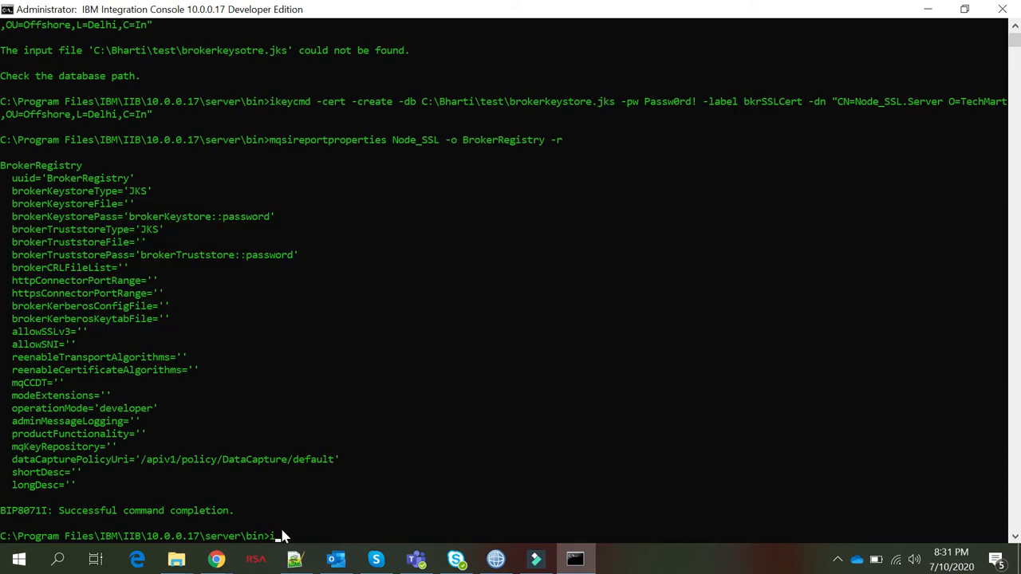
pyautogui.write('eycmd -cert -details -db')
pyautogui.write('C:\\Bharti\\test')
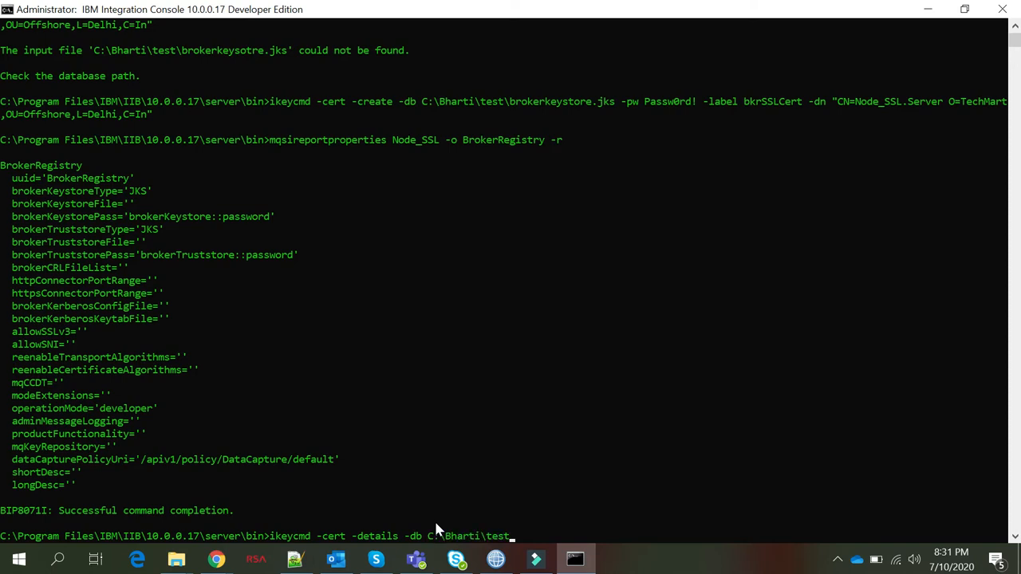
pyautogui.write('\x08rokerkeystore.jks')
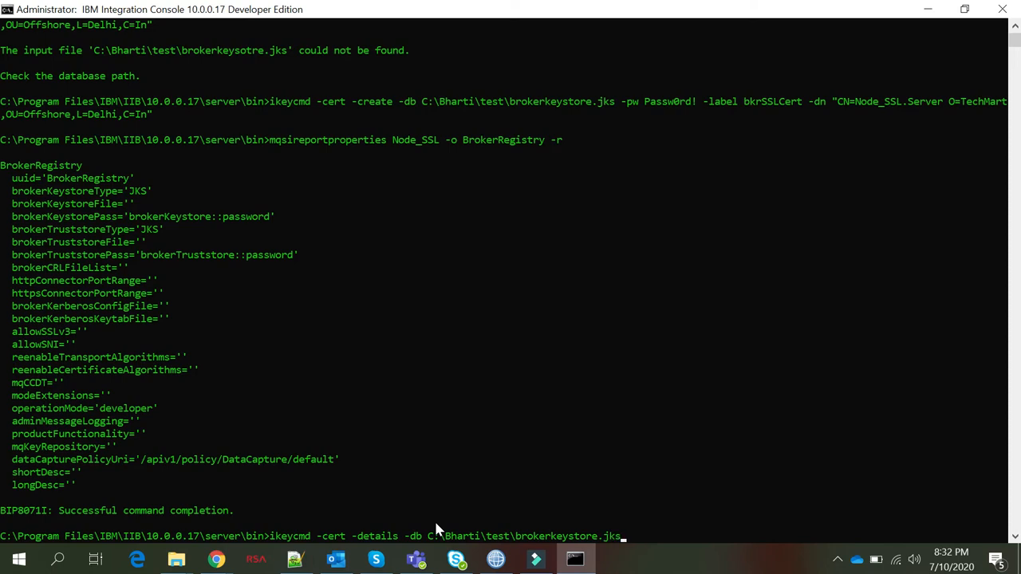
pyautogui.write(' -label bkrSSLCert')
pyautogui.press('Return')
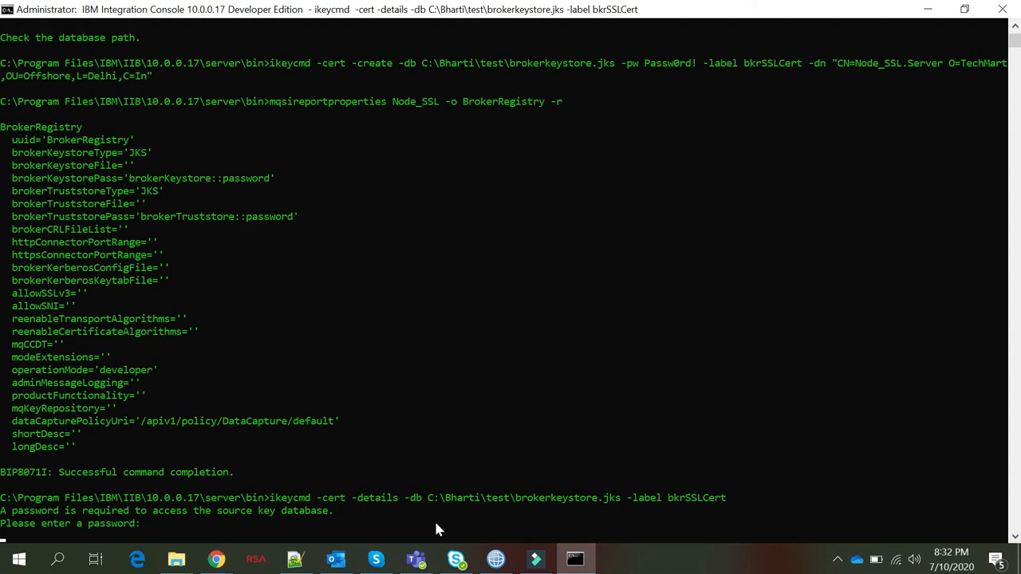
pyautogui.press('Return')
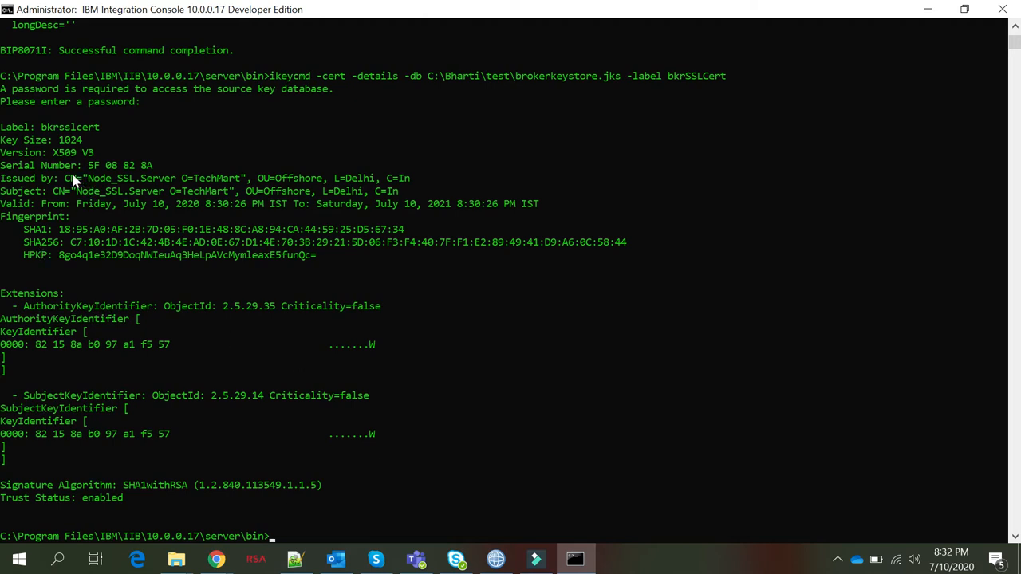
# Highlight the certificate's Issued by and Subject lines showing Node_SSL.Server
pyautogui.moveTo(61, 180); pyautogui.dragTo(410, 185)
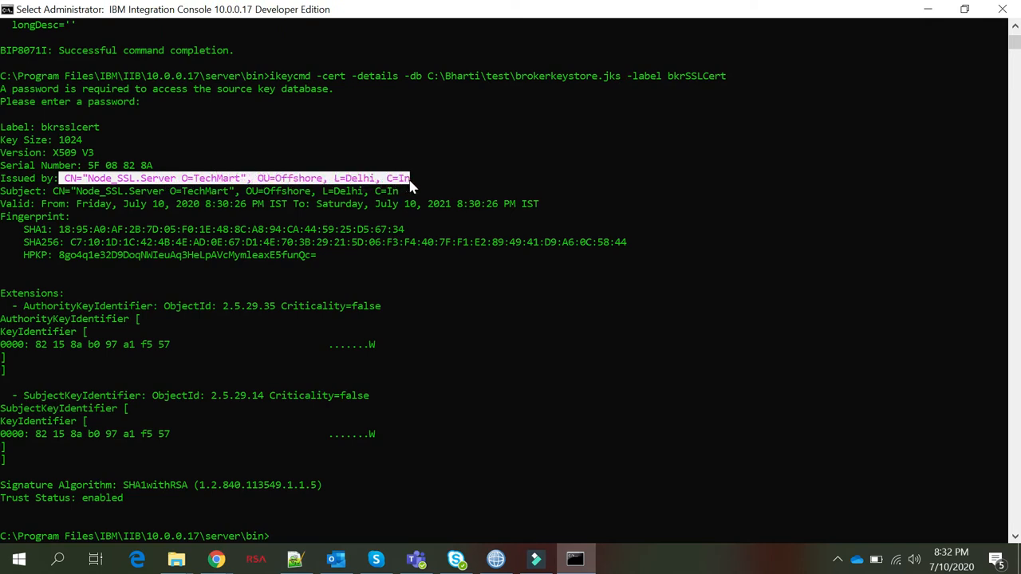
pyautogui.moveTo(50, 195); pyautogui.dragTo(399, 194)
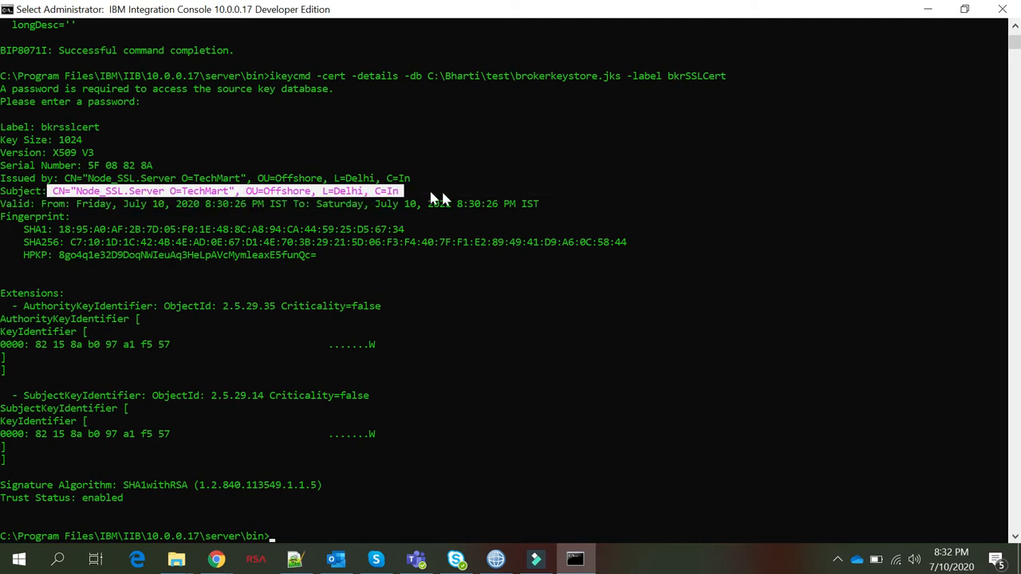
pyautogui.scroll(-2, 334, 421)
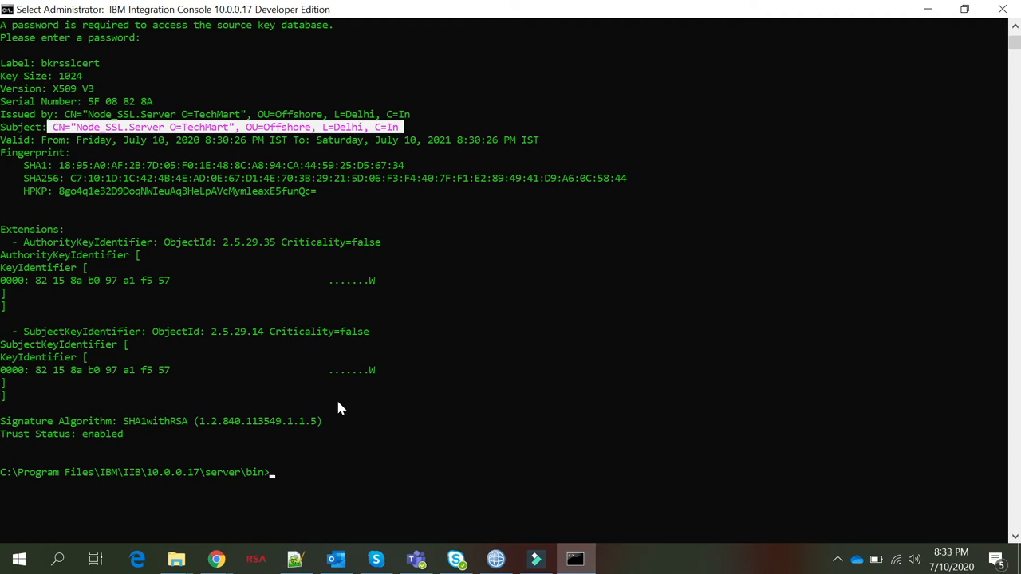
pyautogui.rightClick(280, 472)
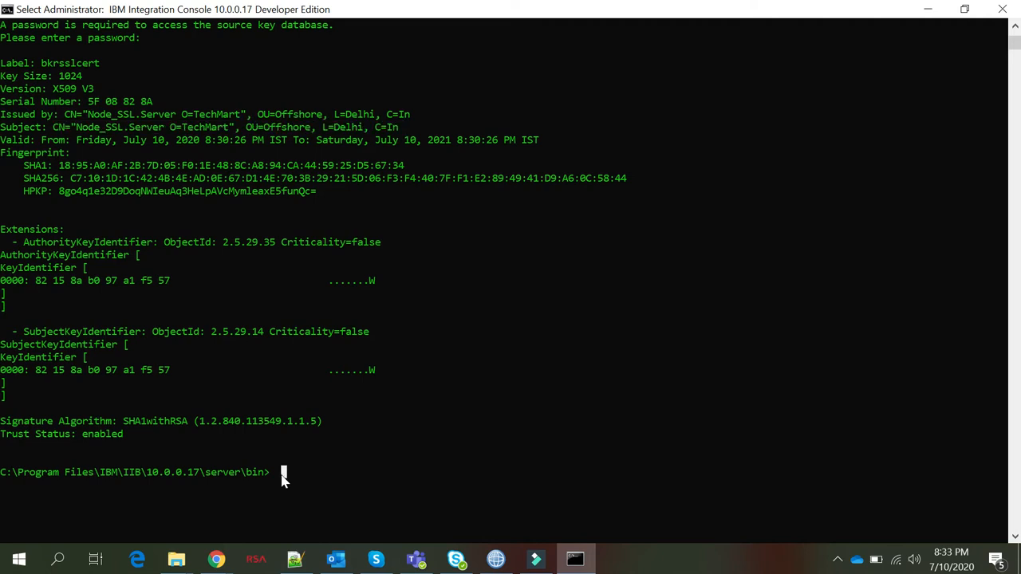
# Extract bkrSSLCert from brokerkeystore.jks to C:\Bharti\test\bkrCertificate.arm in ascii format with ikeycmd
pyautogui.write('ik')
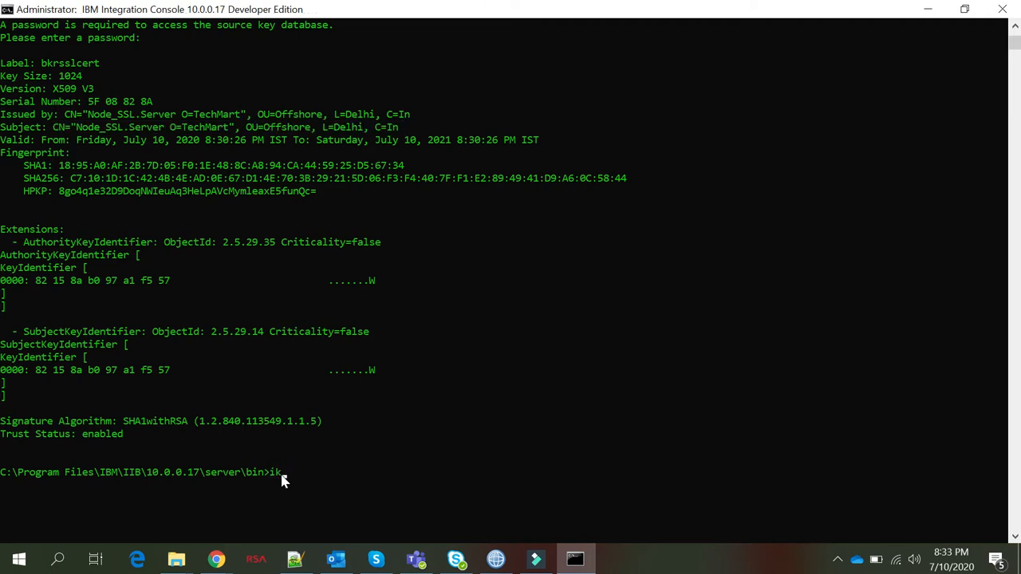
pyautogui.write('eycmd -cert -extract -db C:\\Bharti\\test\\')
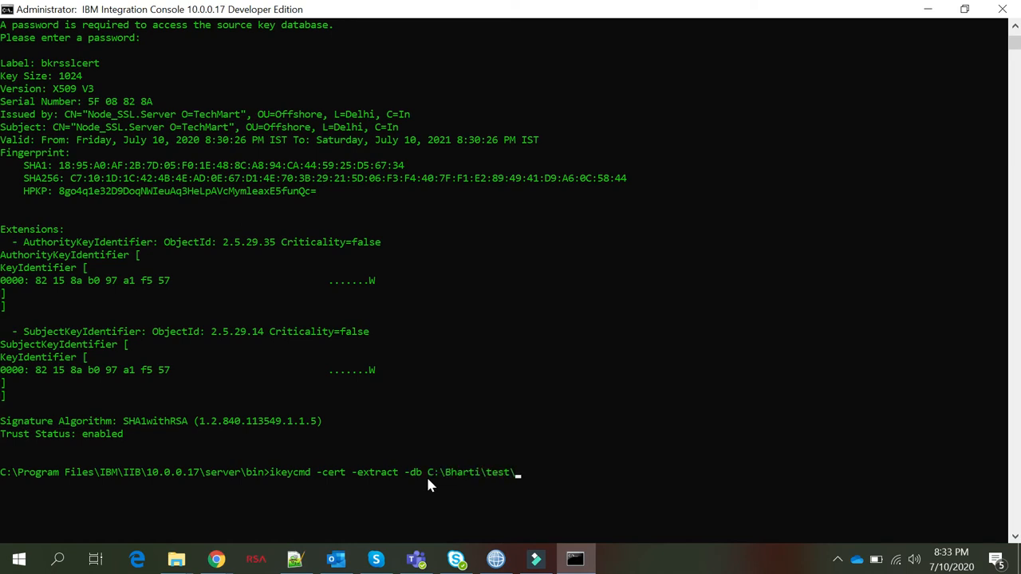
pyautogui.write('brokerkeystore.jks')
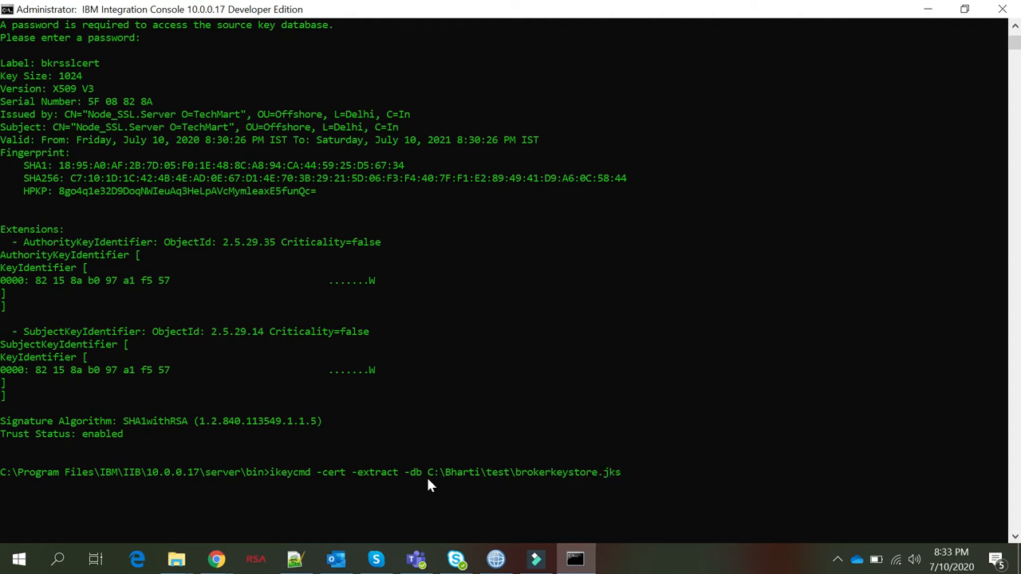
pyautogui.write(' -')
pyautogui.write(' -pw ')
pyautogui.write('Passw0r')
pyautogui.write('d! ')
pyautogui.write('-label')
pyautogui.write(' bkrs')
pyautogui.write('SLCer')
pyautogui.write('t -')
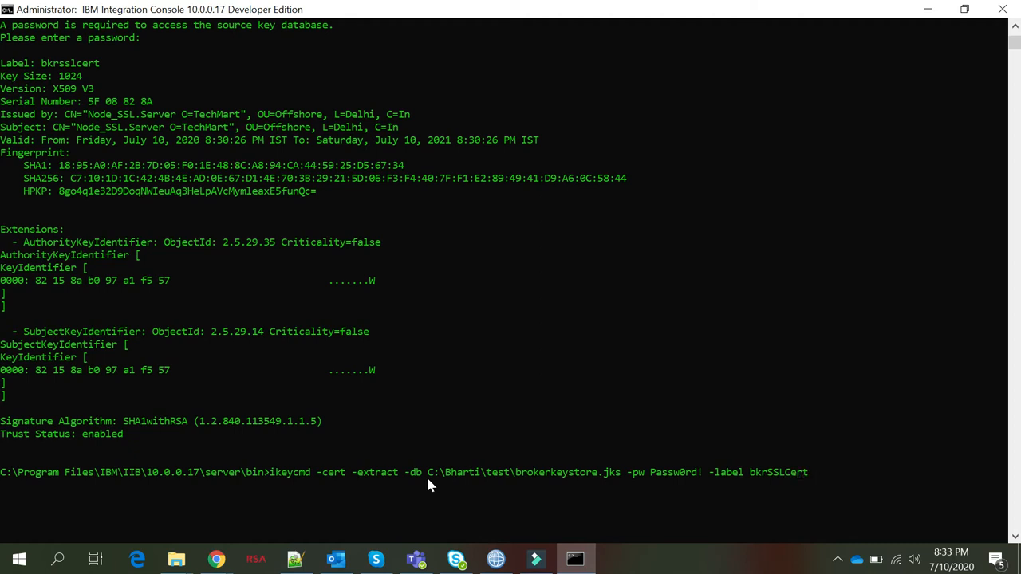
pyautogui.write('target')
pyautogui.write('C:\\Bharti\\test')
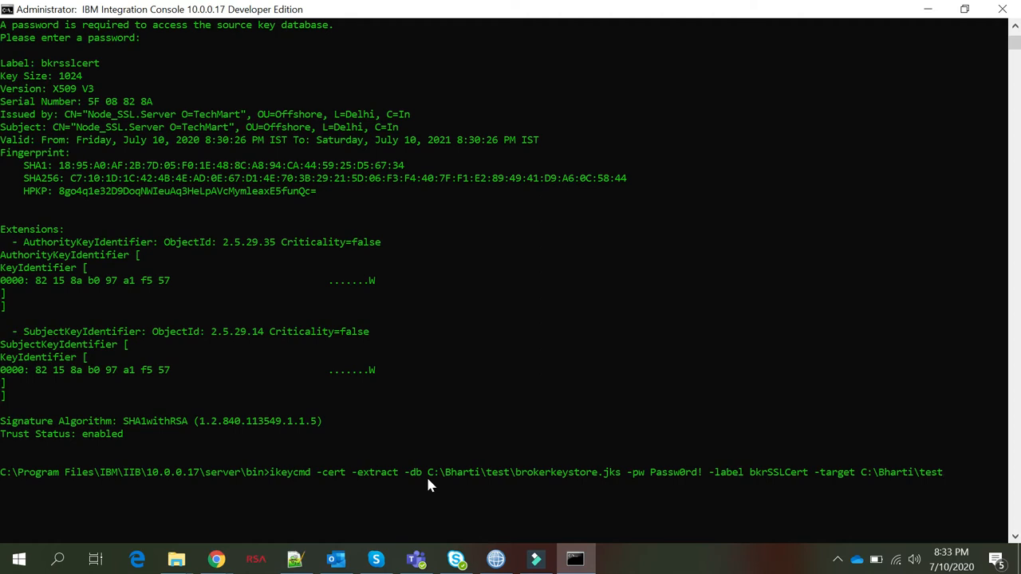
pyautogui.write('\\bkrCertificate.arm ')
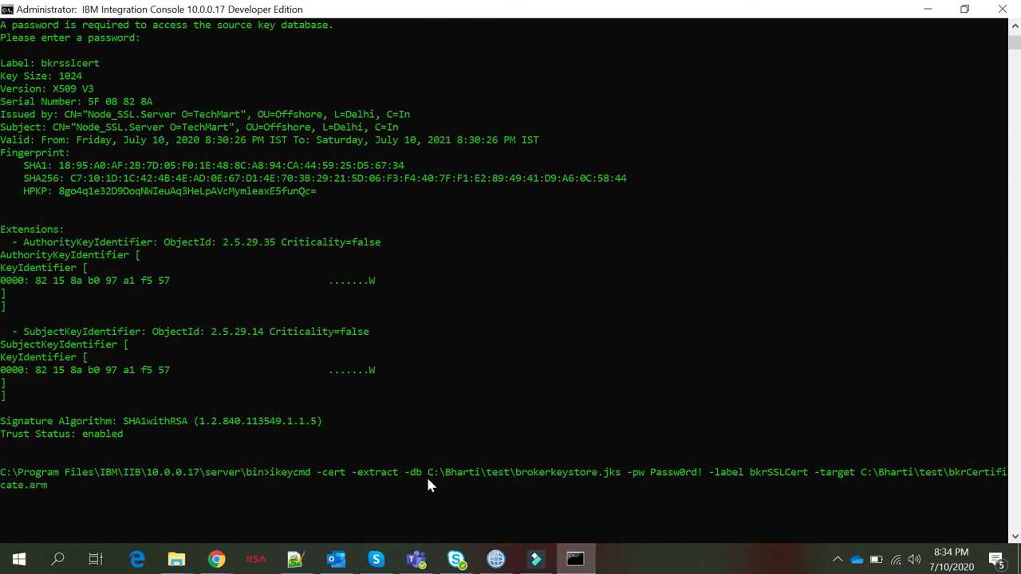
pyautogui.write('-format ascii')
pyautogui.press('Return')
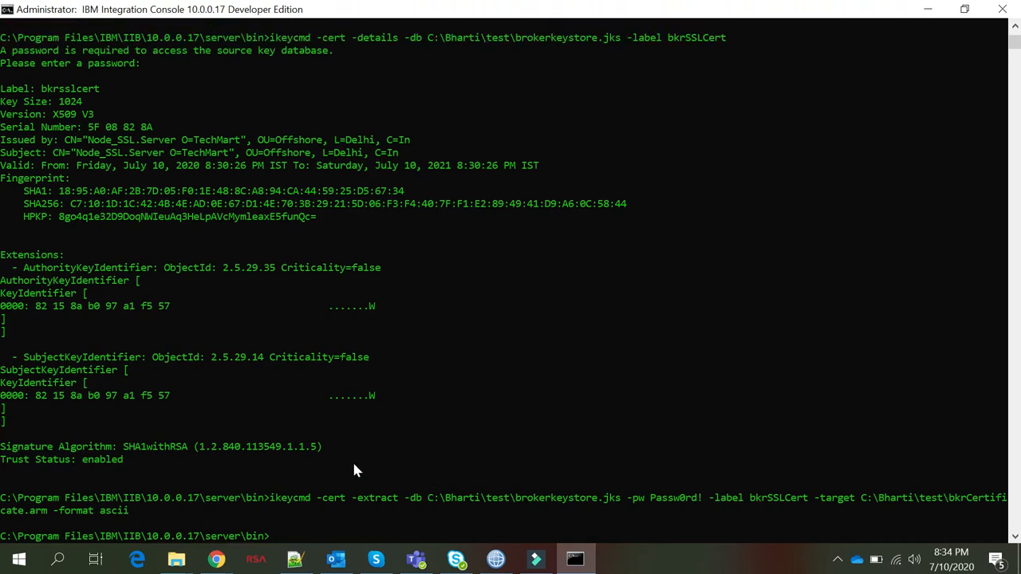
pyautogui.scroll(-1, 356, 470)
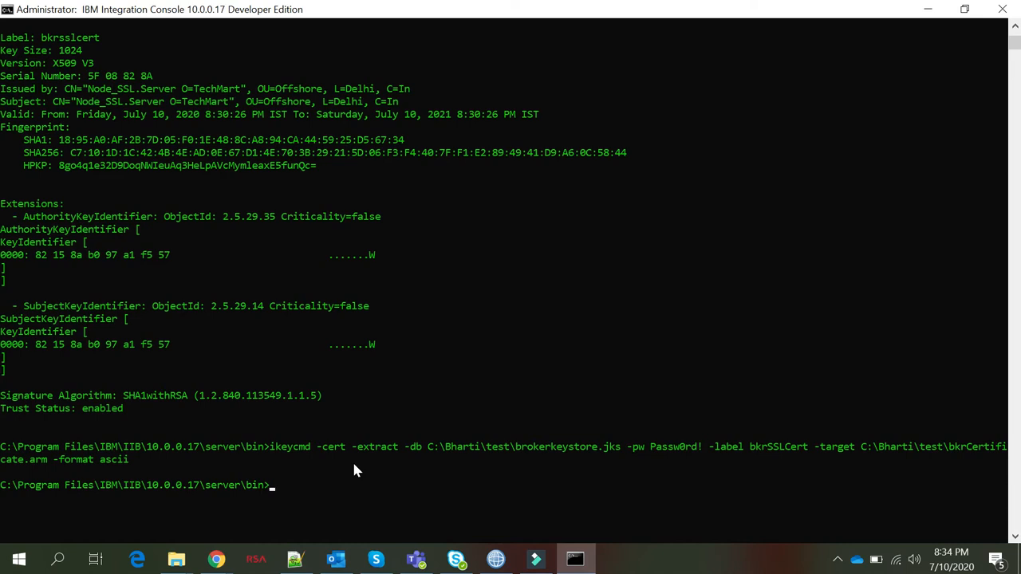
pyautogui.click(179, 563)
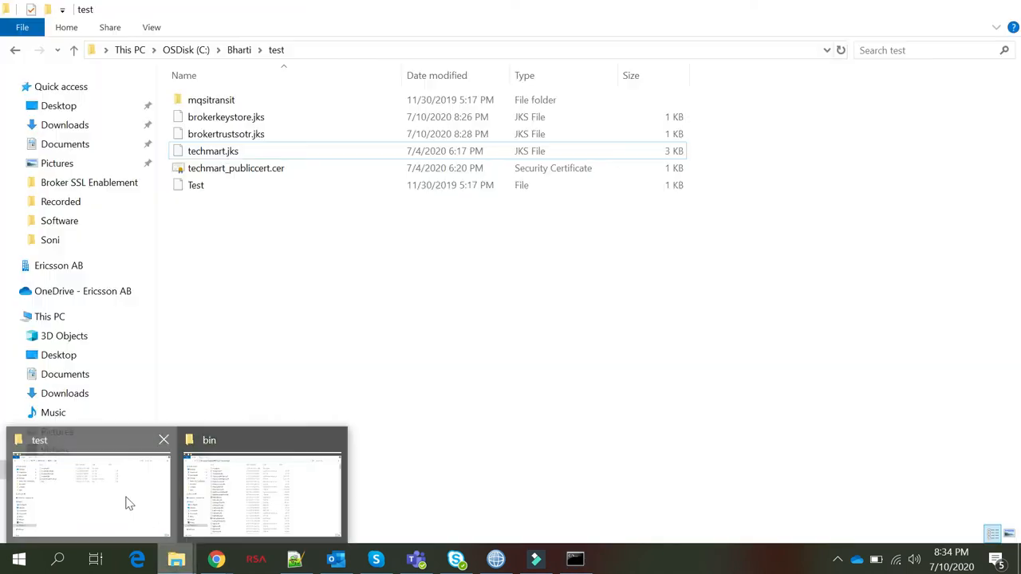
pyautogui.click(130, 505)
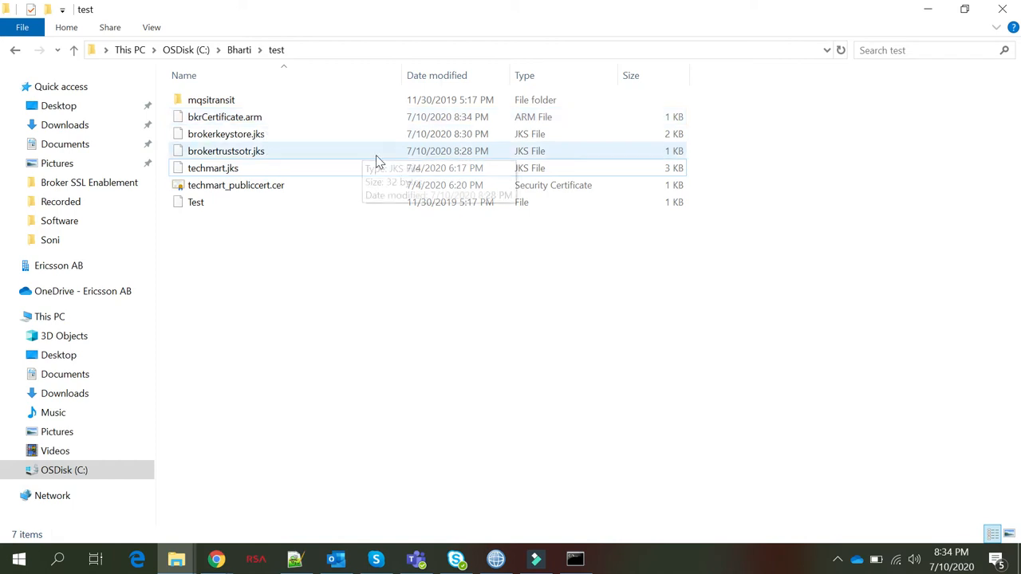
pyautogui.hotkey('alt', 'Tab')
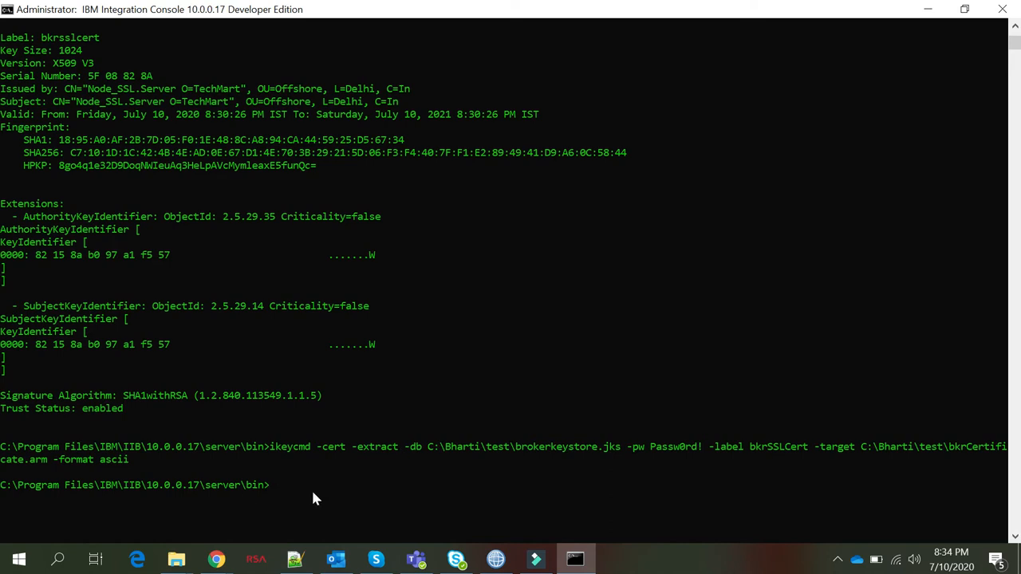
# Start the ikeycmd -cert add command with brokertrustsotr.jks, copied from Explorer, as the database
pyautogui.write('ikeycmd -cert add -db C:\\Bharti\\test')
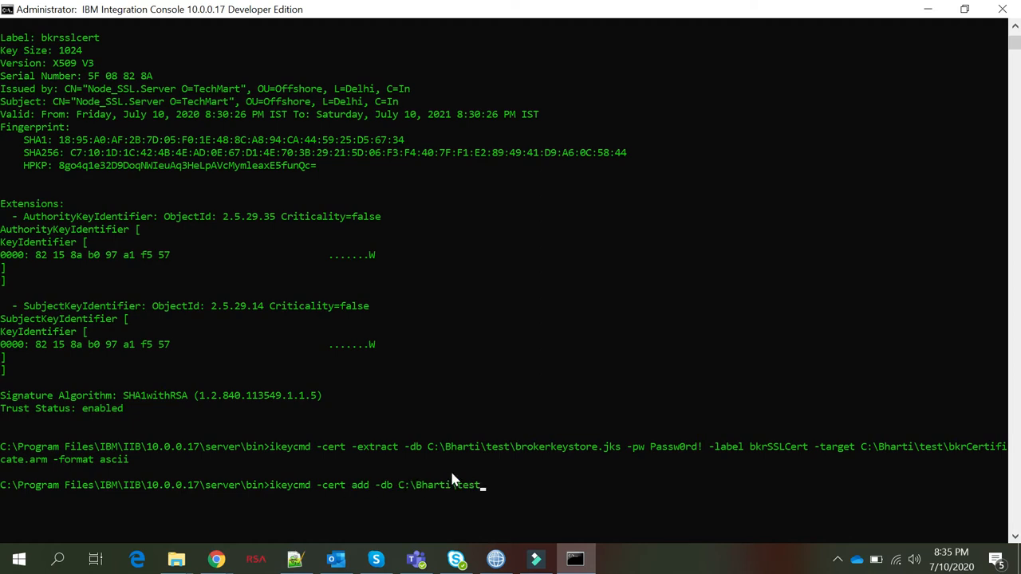
pyautogui.write('\\')
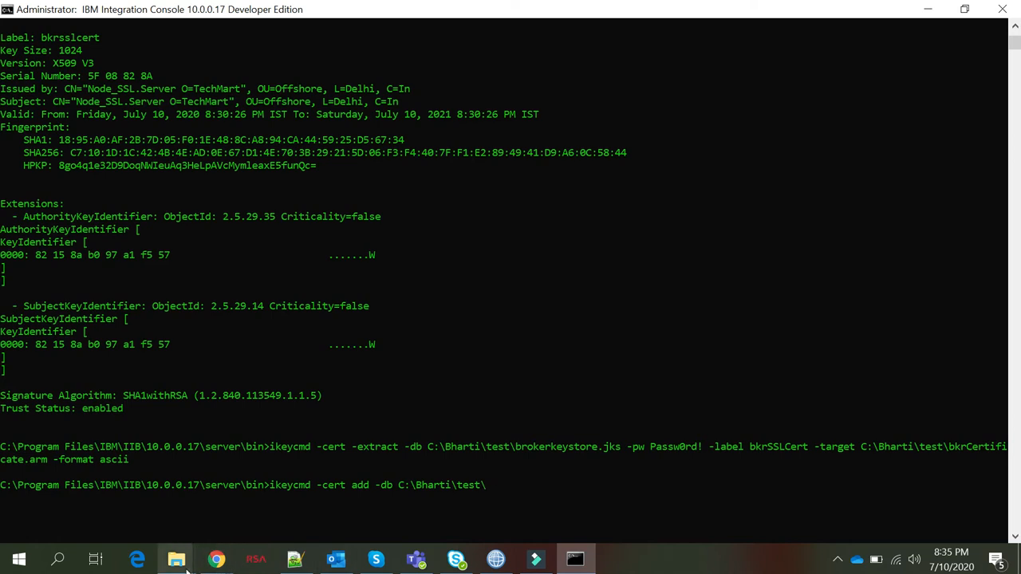
pyautogui.moveTo(187, 563)
pyautogui.click(91, 496)
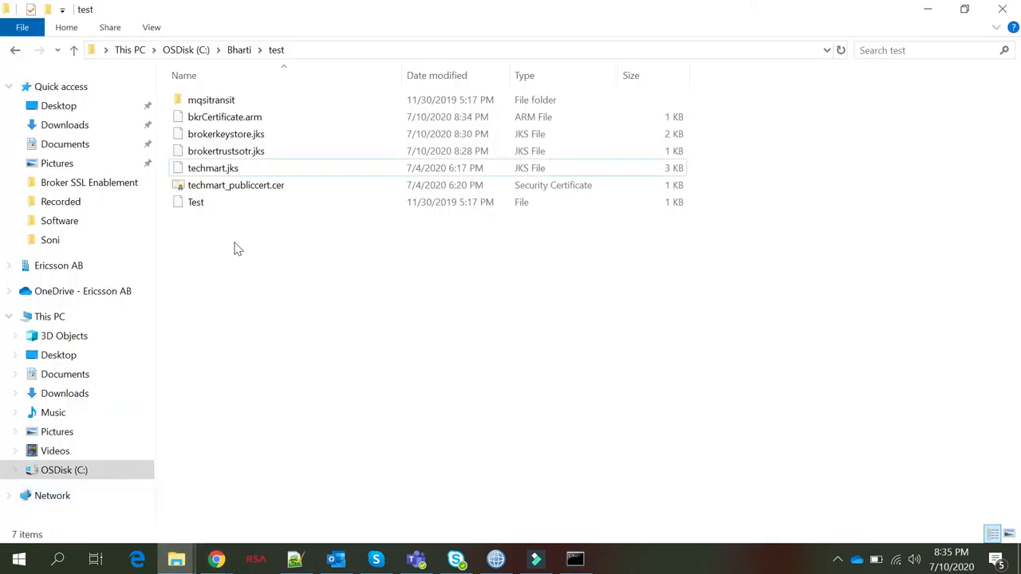
pyautogui.click(234, 158)
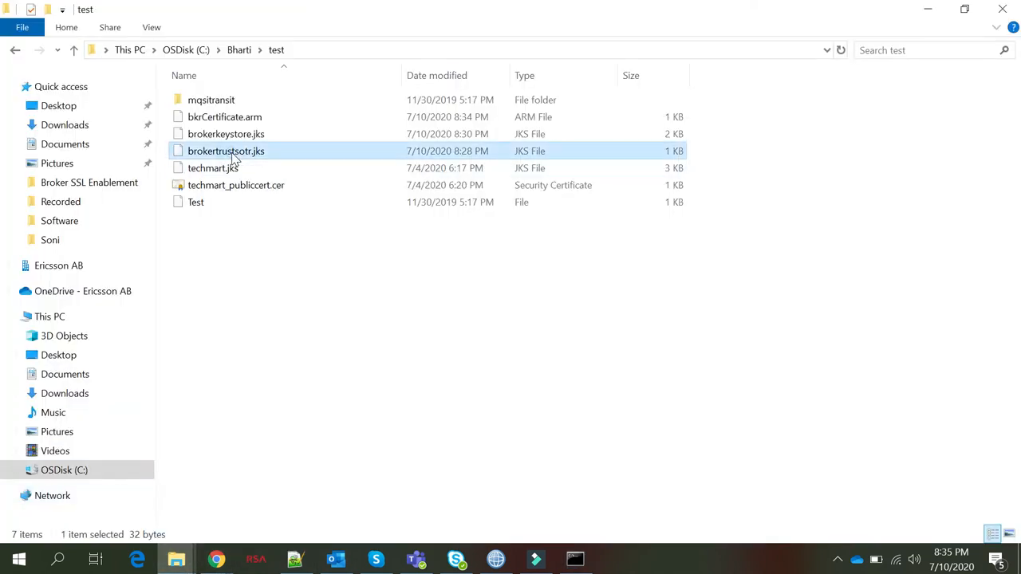
pyautogui.press('F2')
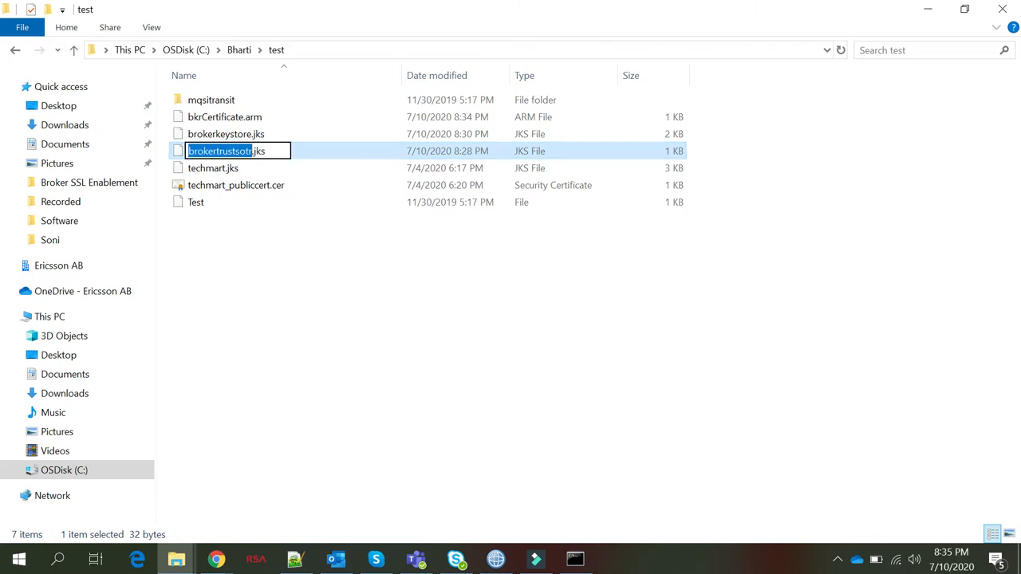
pyautogui.hotkey('ctrl', 'a')
pyautogui.hotkey('ctrl', 'c')
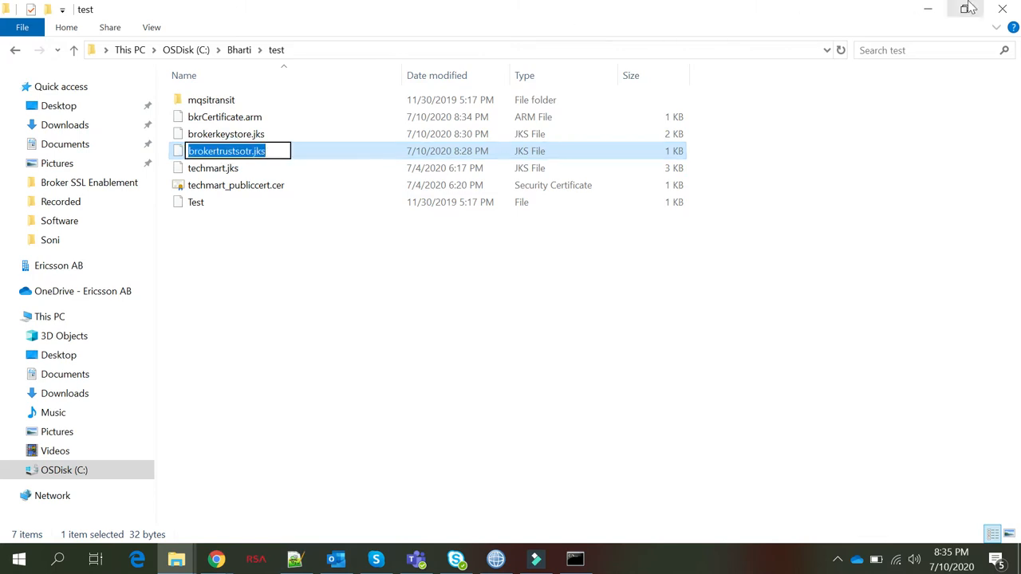
pyautogui.click(928, 9)
pyautogui.hotkey('ctrl', 'v')
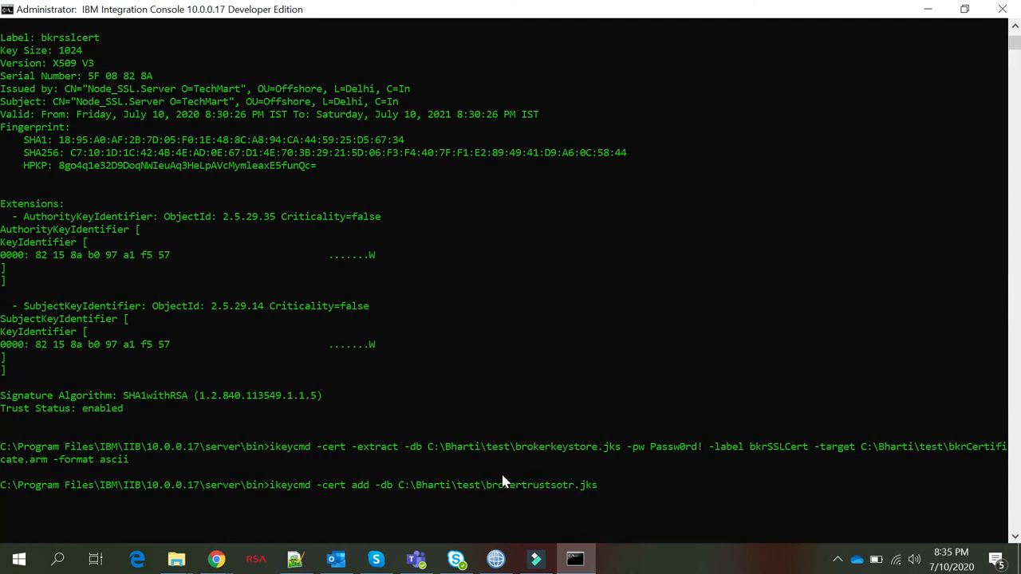
# Append -label bkrSSLCert -file followed by the C:\Bharti\test folder path copied from Explorer
pyautogui.write('-label bkrSSLCert -file')
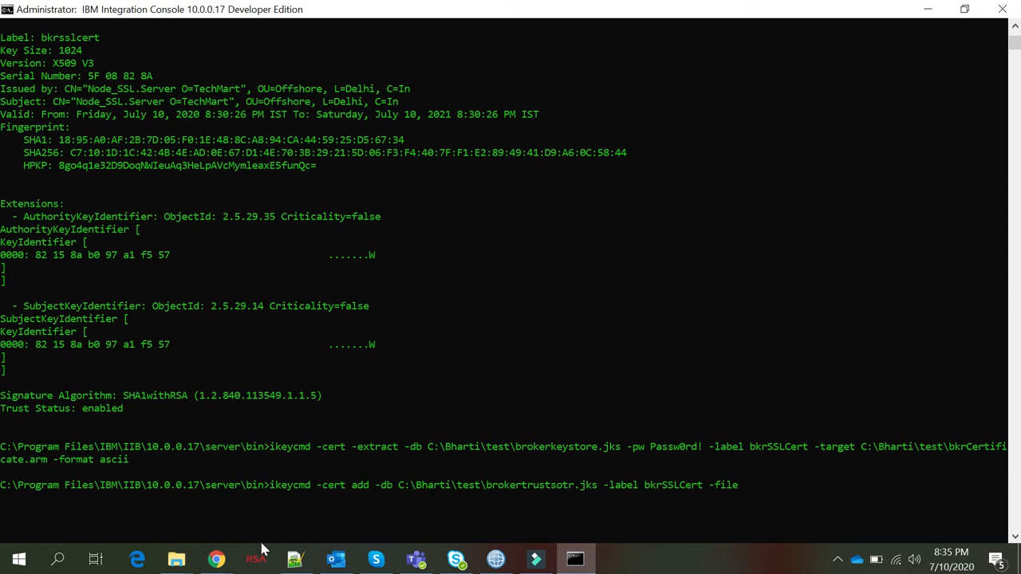
pyautogui.click(176, 559)
pyautogui.click(134, 511)
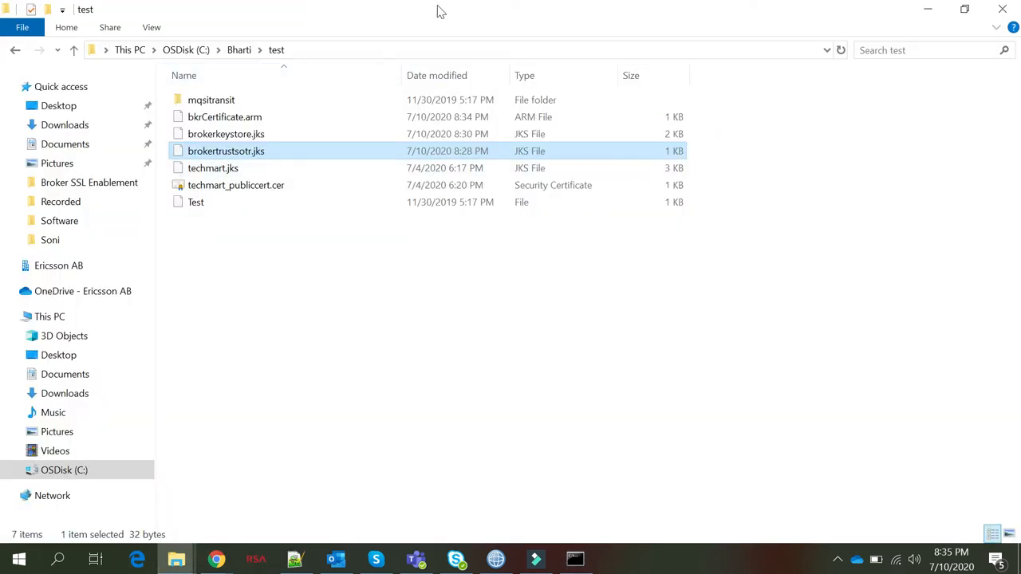
pyautogui.click(363, 51)
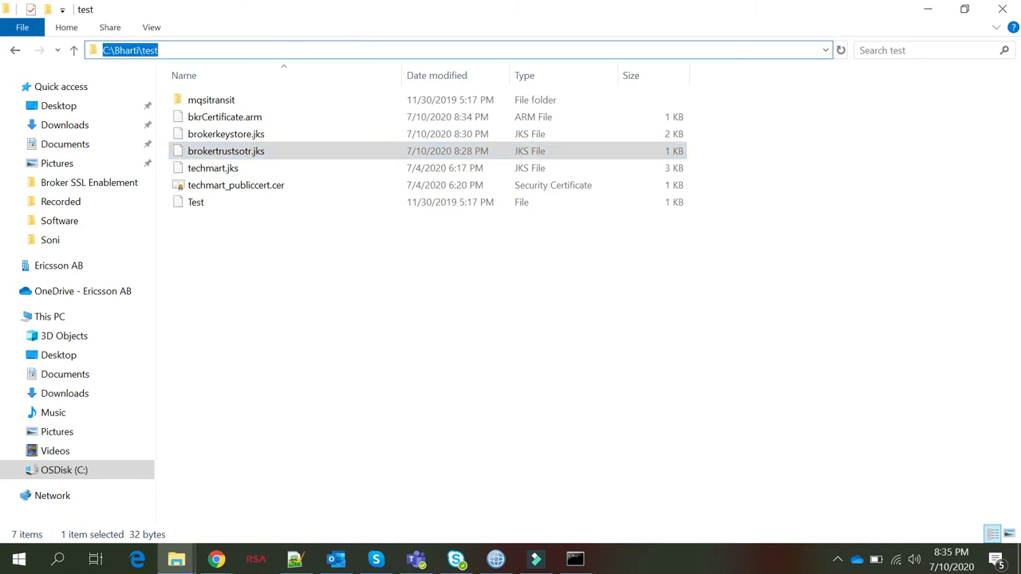
pyautogui.hotkey('ctrl', 'c')
pyautogui.hotkey('alt', 'Tab')
pyautogui.rightClick(739, 501)
pyautogui.write('\\')
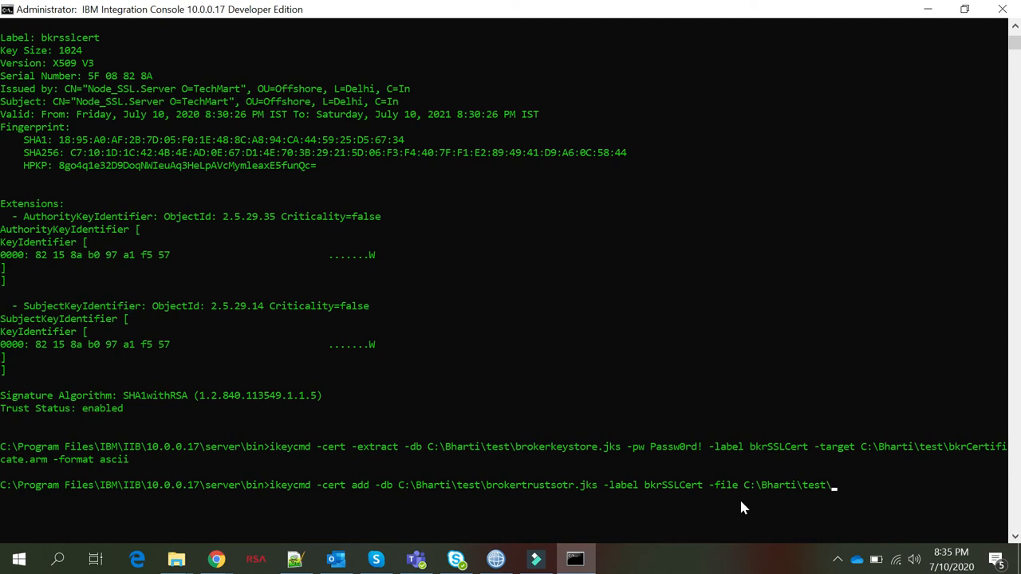
# Finish the file argument as bkrCertificate.arm with -format ascii and run the import
pyautogui.hotkey('alt', 'Tab')
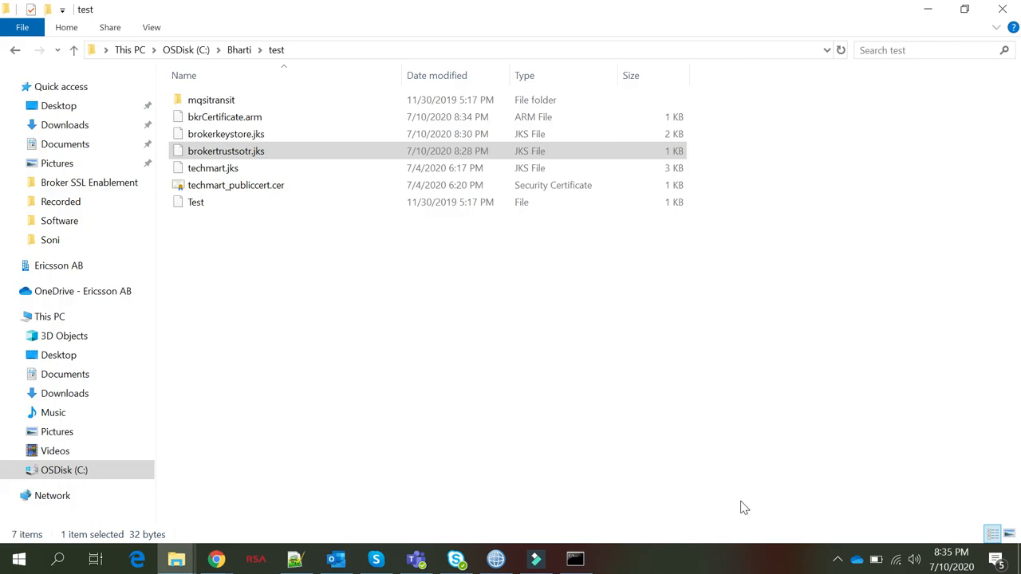
pyautogui.click(220, 119)
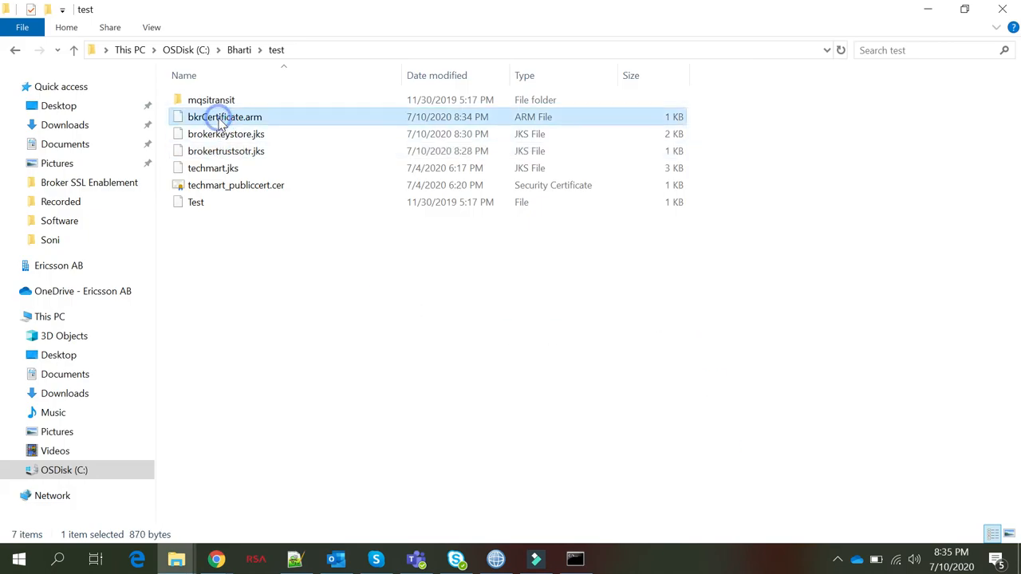
pyautogui.click(226, 118)
pyautogui.hotkey('ctrl', 'a')
pyautogui.hotkey('alt', 'Tab')
pyautogui.hotkey('ctrl', 'v')
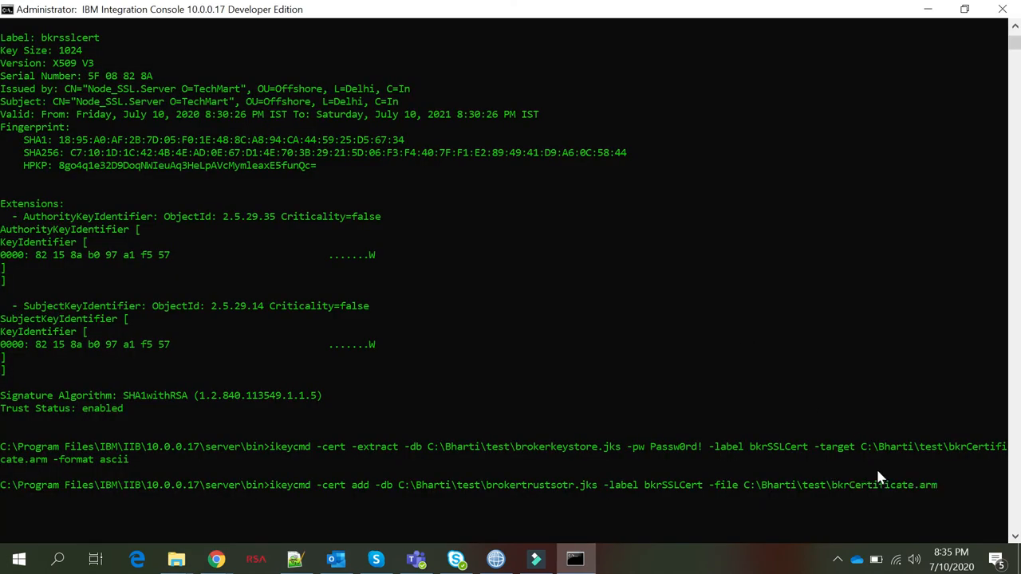
pyautogui.write('-format ascii')
pyautogui.press('Return')
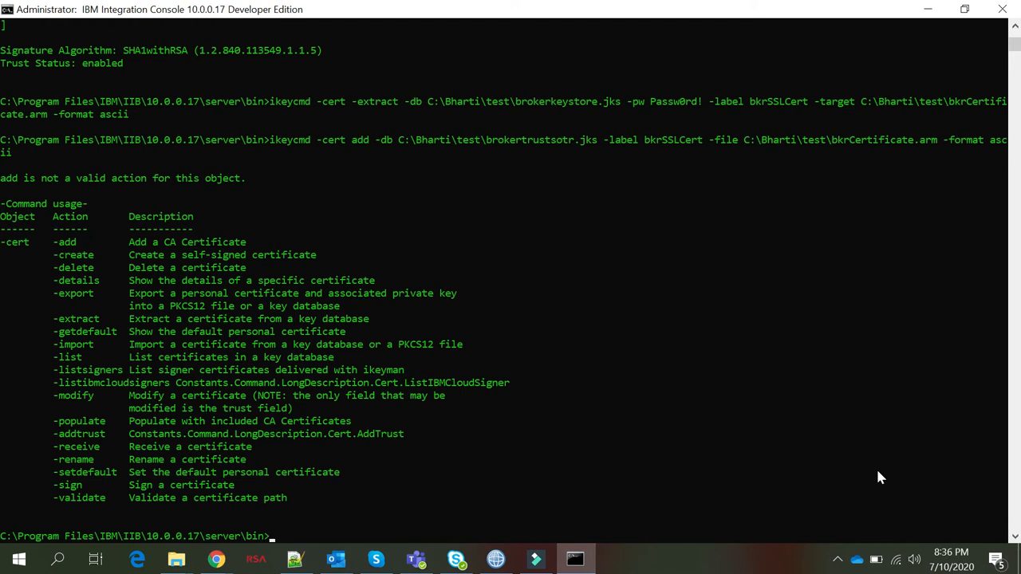
# Rerun the bkrSSLCert import with -add into brokertrustsotr.jks and enter the key database password
pyautogui.press('Up')
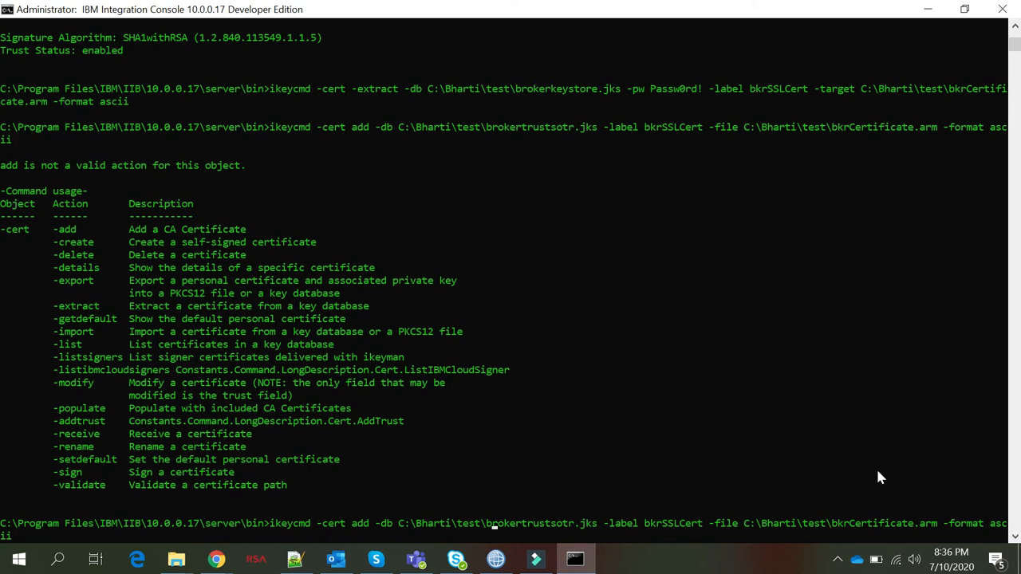
pyautogui.write('-')
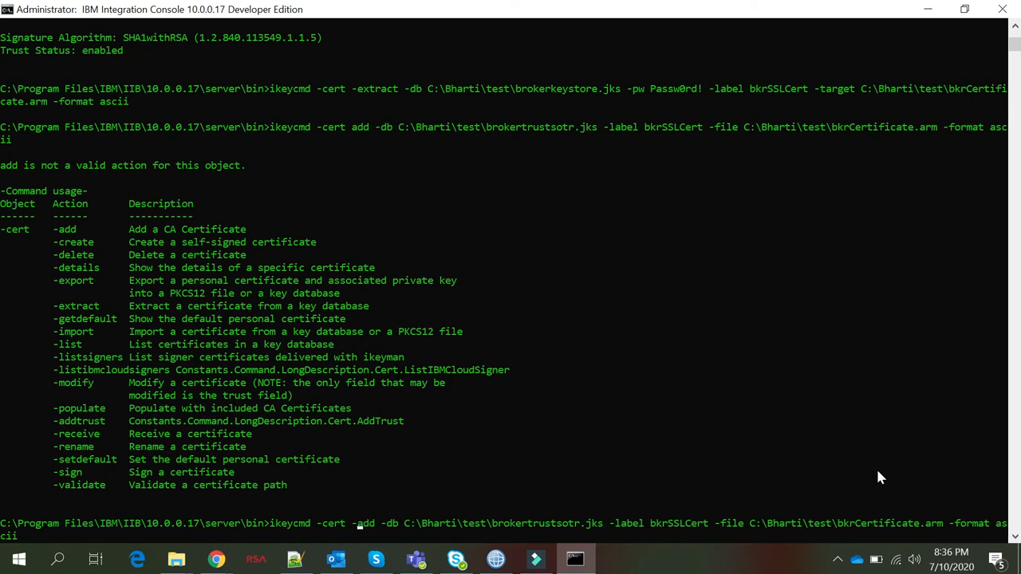
pyautogui.press('Return')
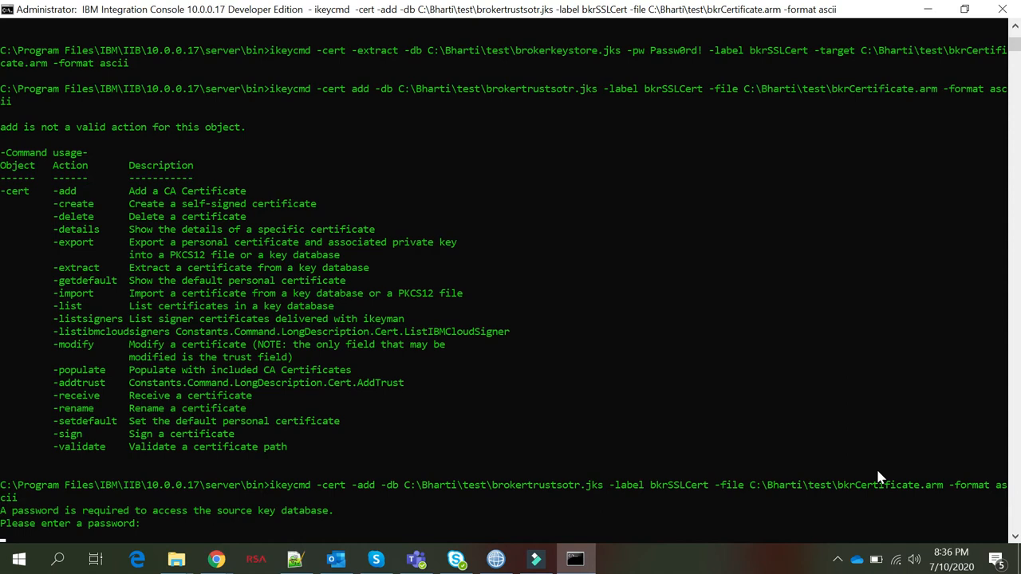
pyautogui.press('Return')
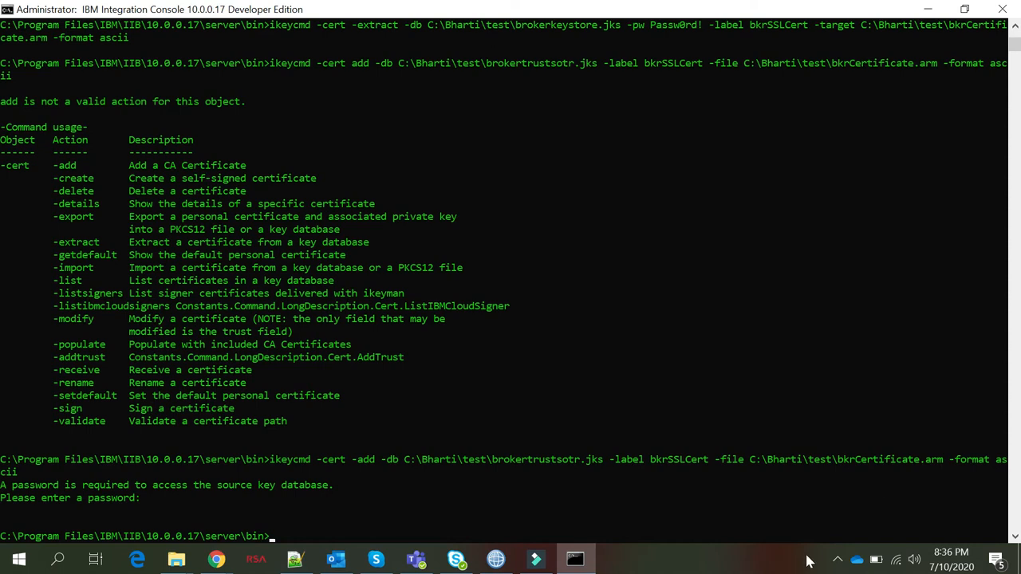
pyautogui.write('ikeycmd -cert -details')
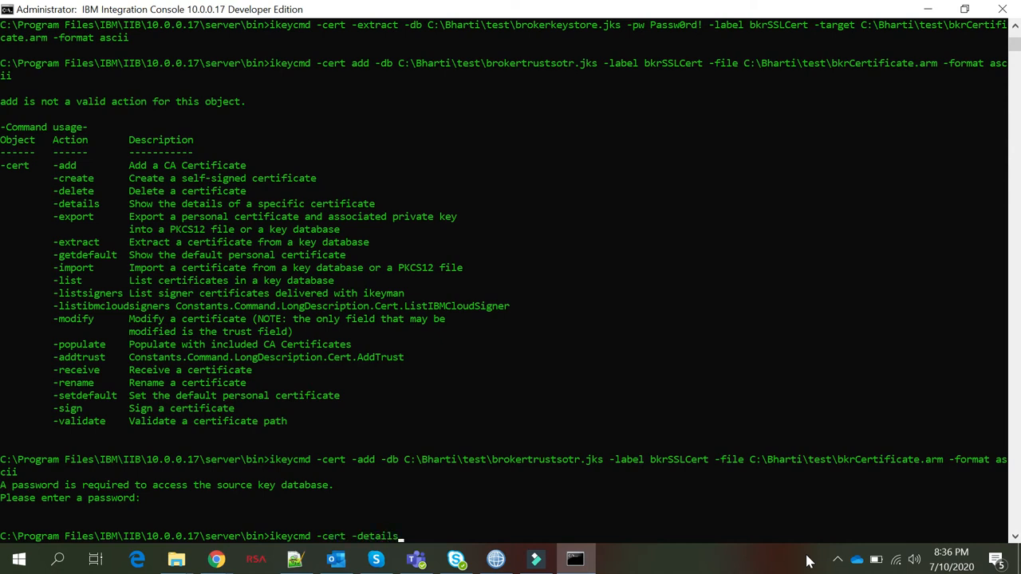
pyautogui.write(' -db')
# Show details of label bkrSSLCert in C:\Bharti\test\brokerkeystore.jks and enter the key database password
pyautogui.hotkey('alt', 'Tab')
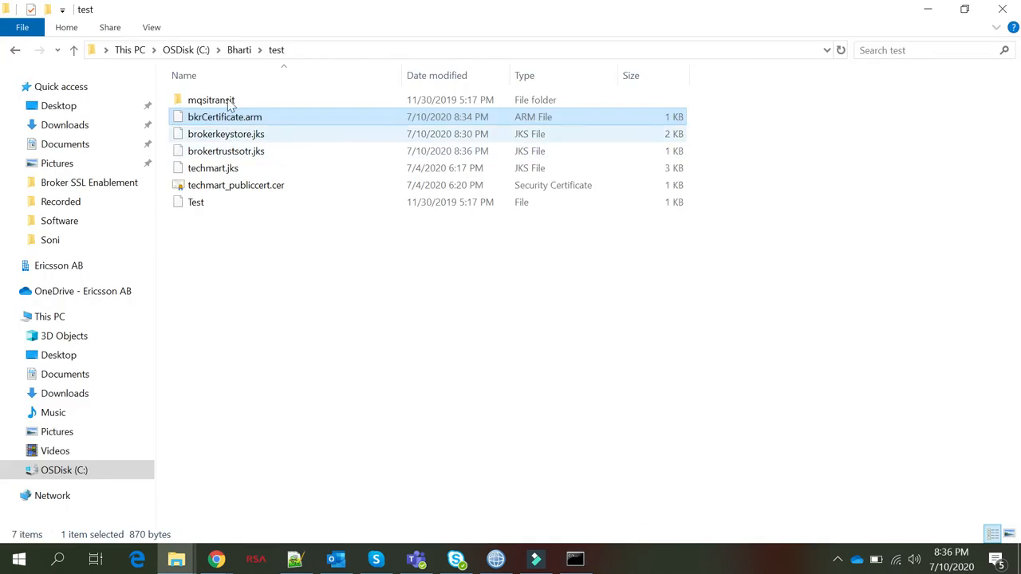
pyautogui.click(292, 50)
pyautogui.click(292, 54)
pyautogui.hotkey('alt', 'Tab')
pyautogui.hotkey('ctrl', 'v')
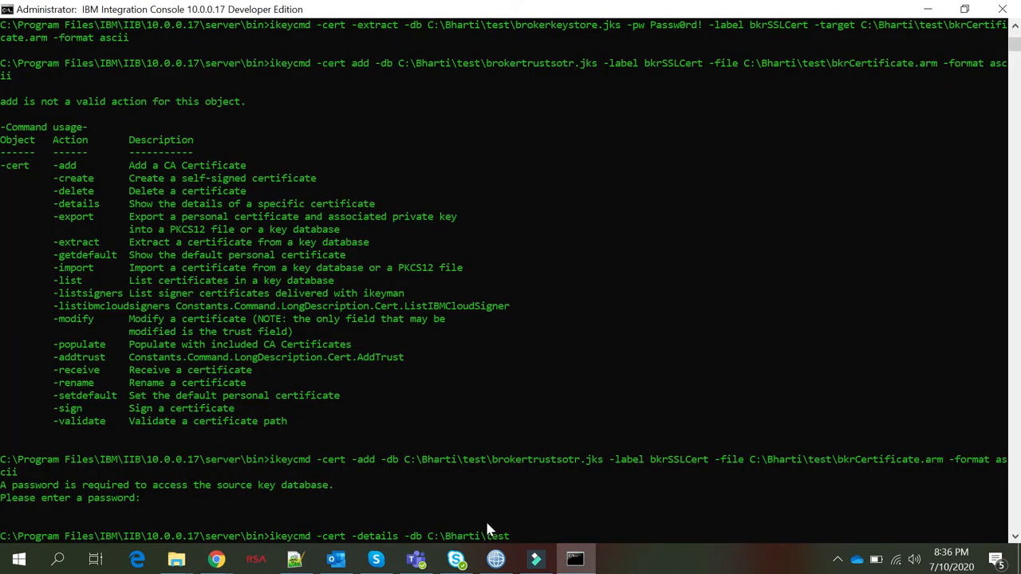
pyautogui.write('\\brokerkey')
pyautogui.write('tore.jks -label bkrSSLCert')
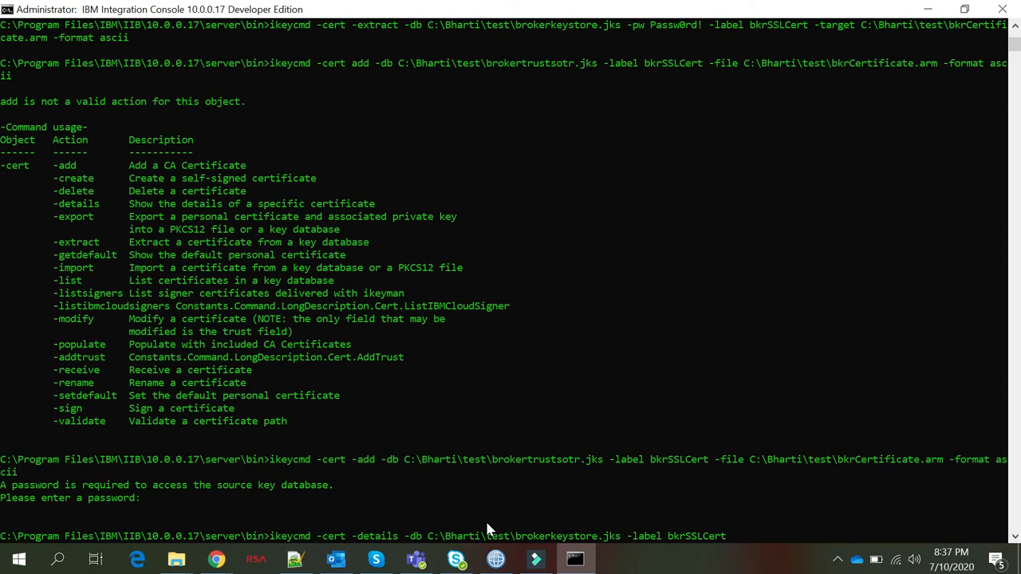
pyautogui.press('Return')
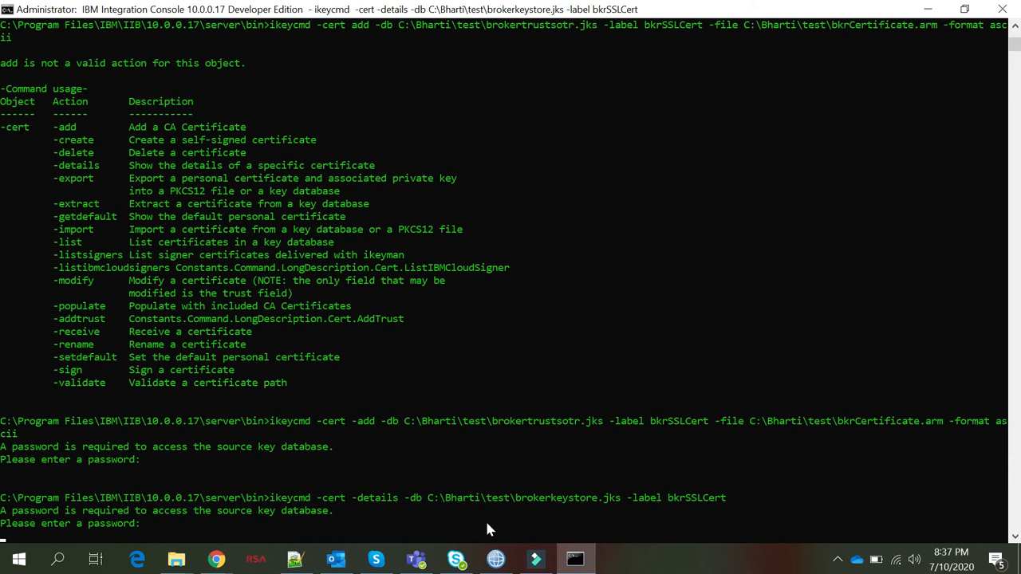
pyautogui.press('Return')
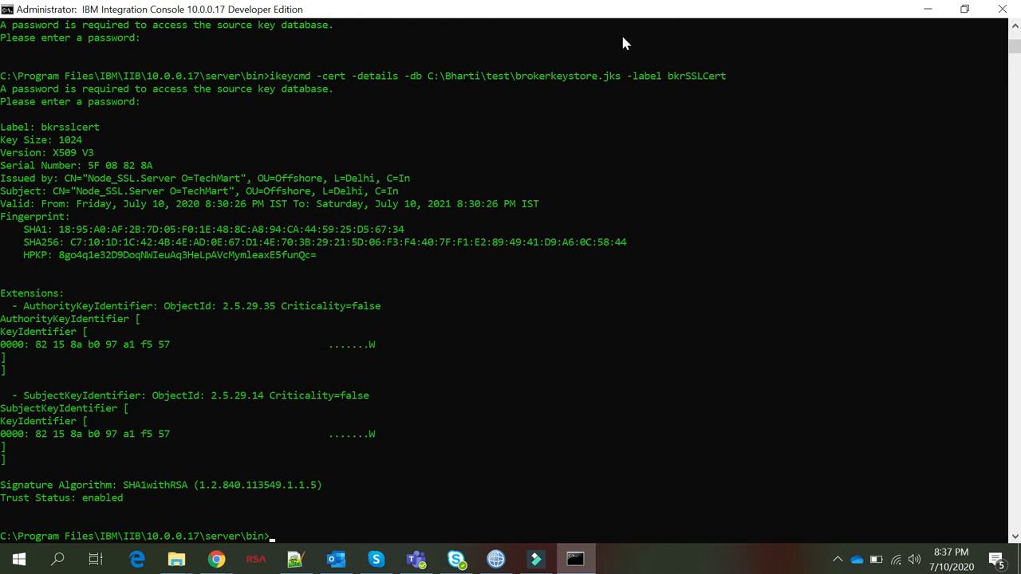
# Review the bkrSSLCert details output, then start an ikeycmd -cert -list -db command
pyautogui.scroll(4, 575, 94)
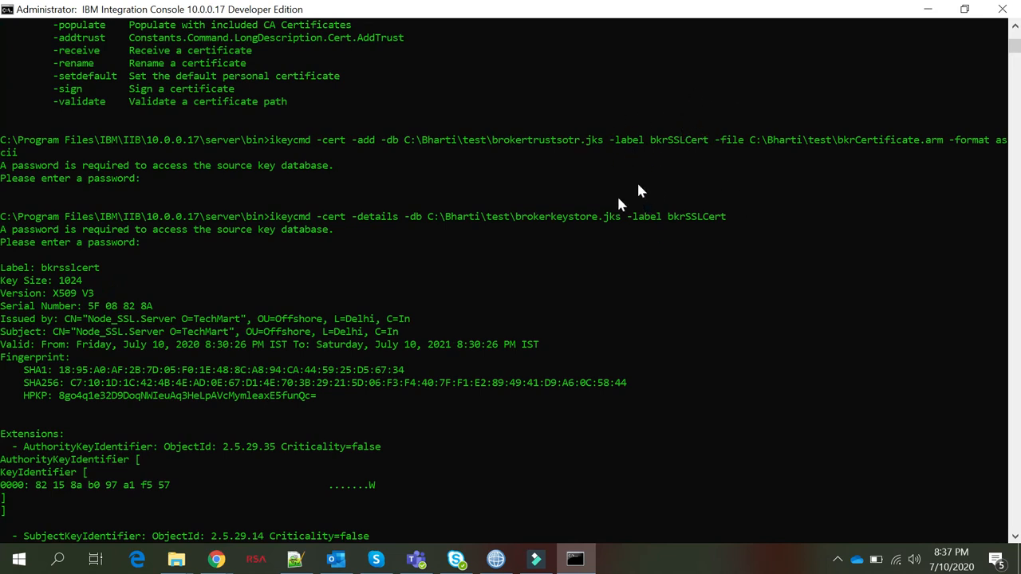
pyautogui.scroll(-8, 471, 286)
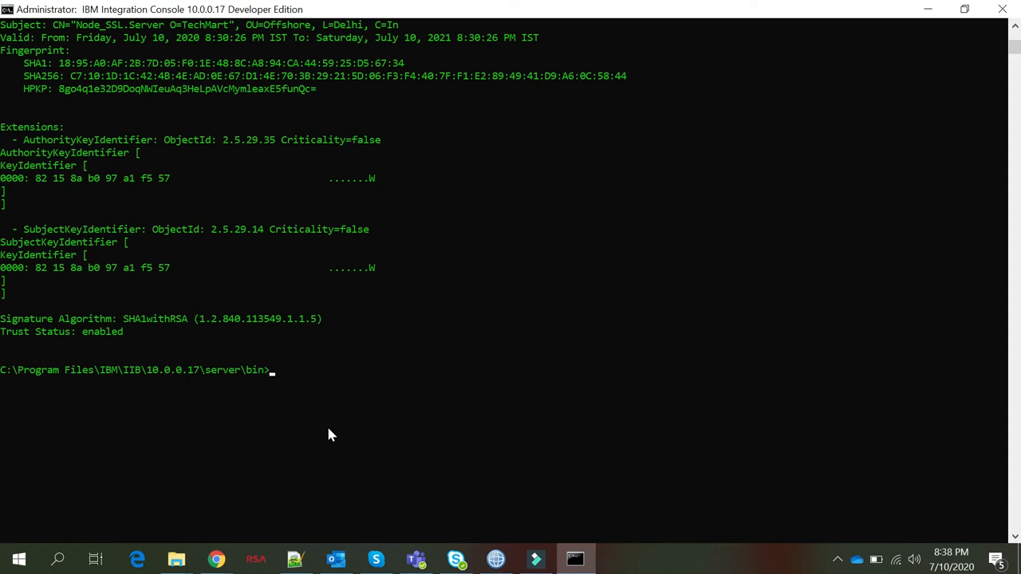
pyautogui.write('ikey')
pyautogui.write('cmd -cert -list -db')
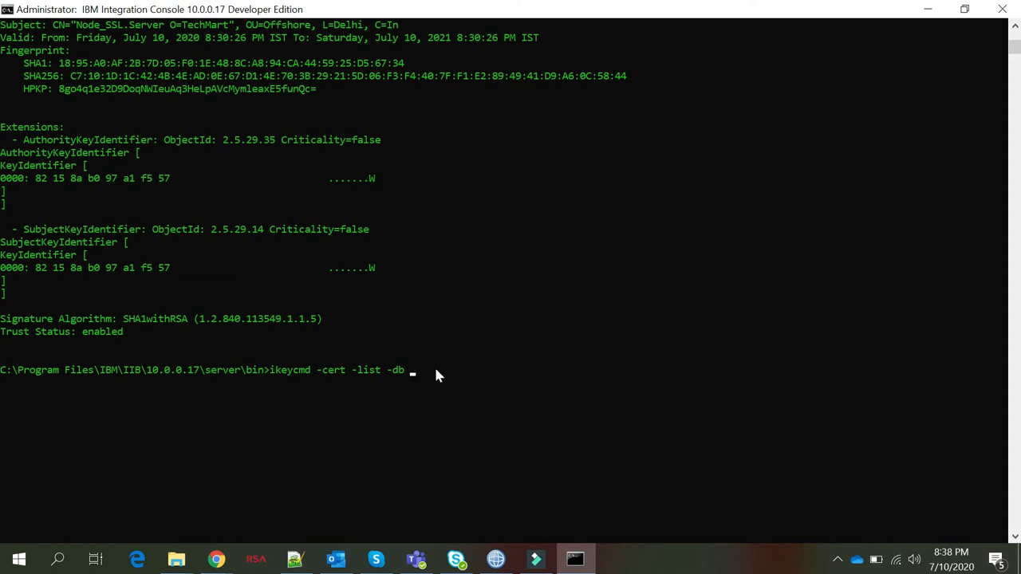
# List the certificates in C:\Bharti\test\brokerkeystore.jks, entering the key database password
pyautogui.hotkey('alt', 'Tab')
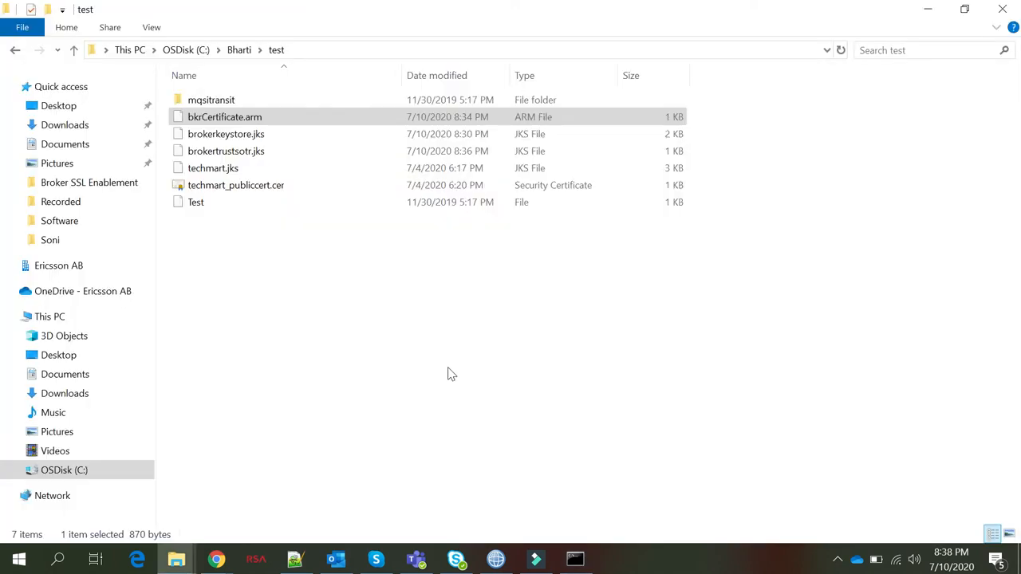
pyautogui.hotkey('alt', 'Tab')
pyautogui.hotkey('ctrl', 'v')
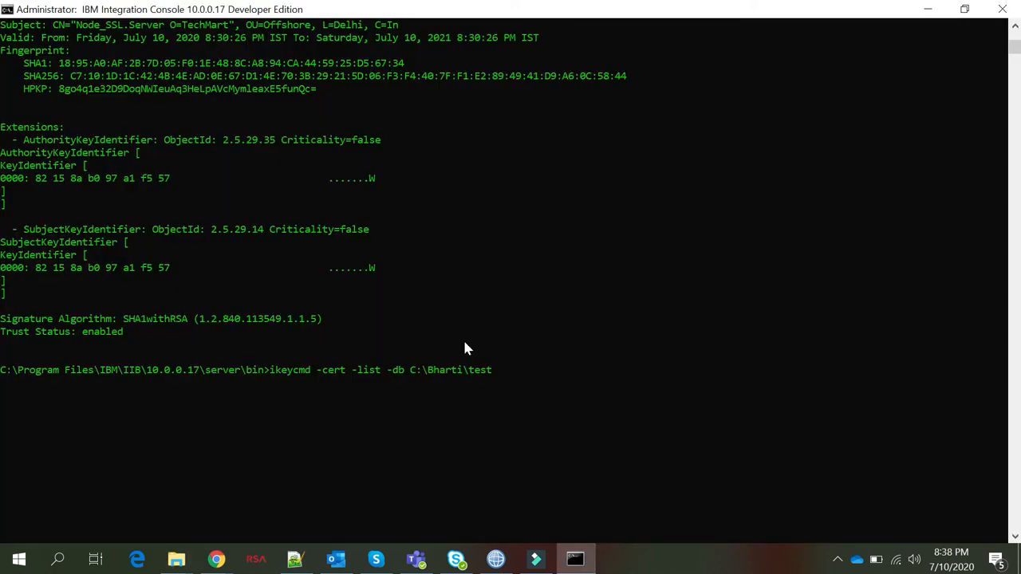
pyautogui.write('\x08roker')
pyautogui.write('store')
pyautogui.press('BackSpace')
pyautogui.press('BackSpace')
pyautogui.press('BackSpace')
pyautogui.press('BackSpace')
pyautogui.press('BackSpace')
pyautogui.write('keystore.jks')
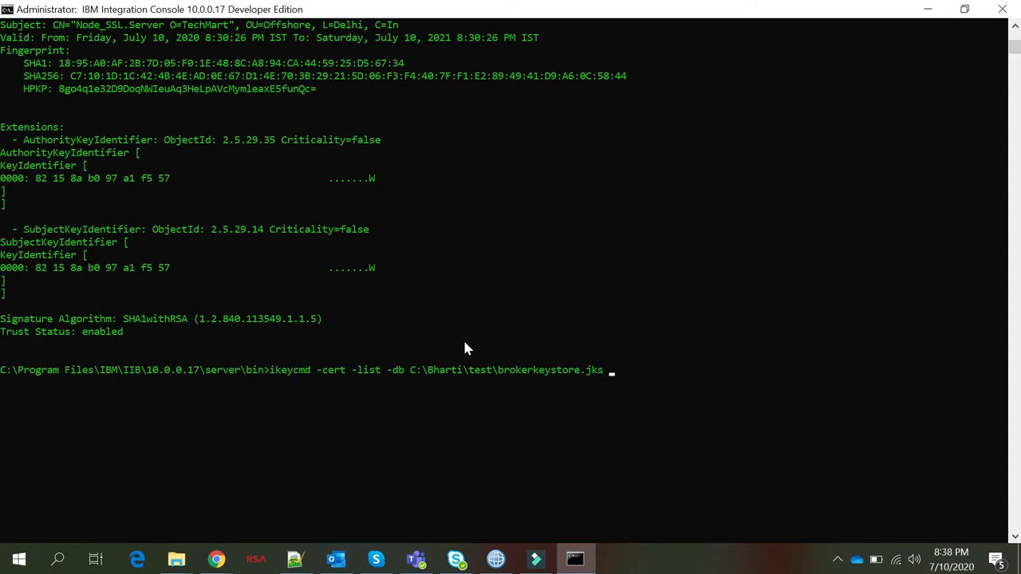
pyautogui.press('Return')
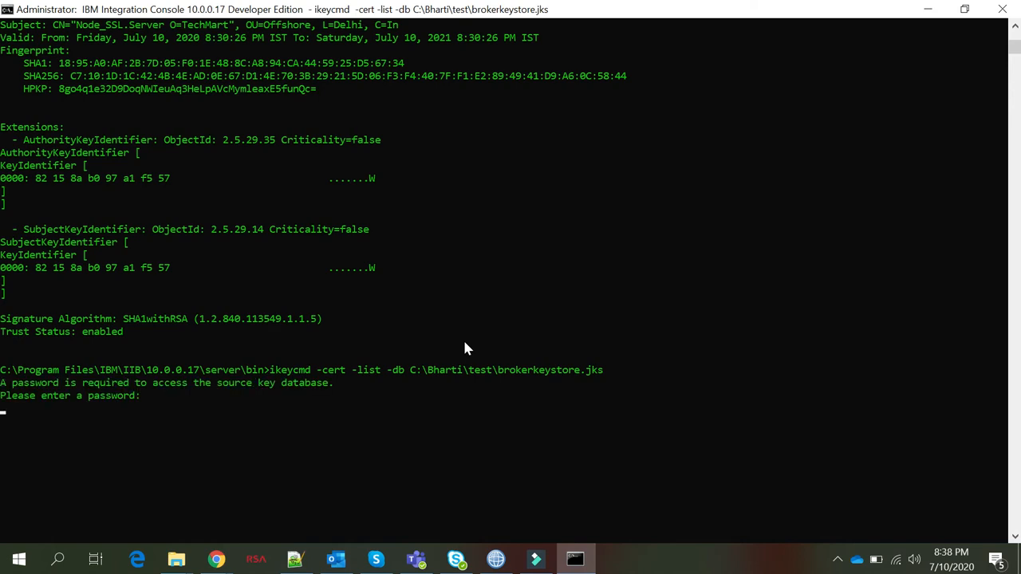
pyautogui.press('Return')
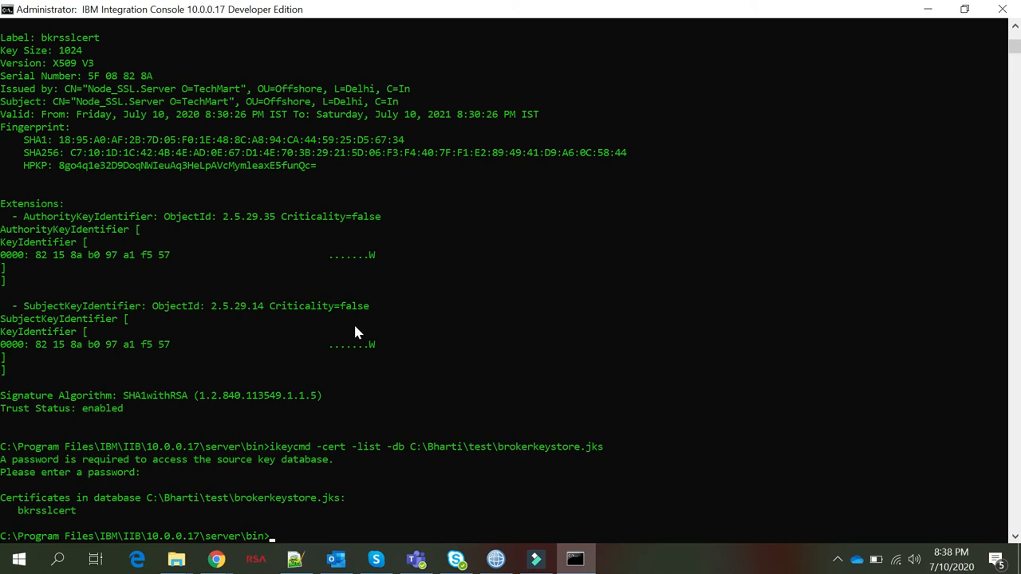
# Start typing mqsichangeproperties Node_SSL -o BrokerRegistry with the broker keystore property name
pyautogui.write('mqsichangeproperties Node')
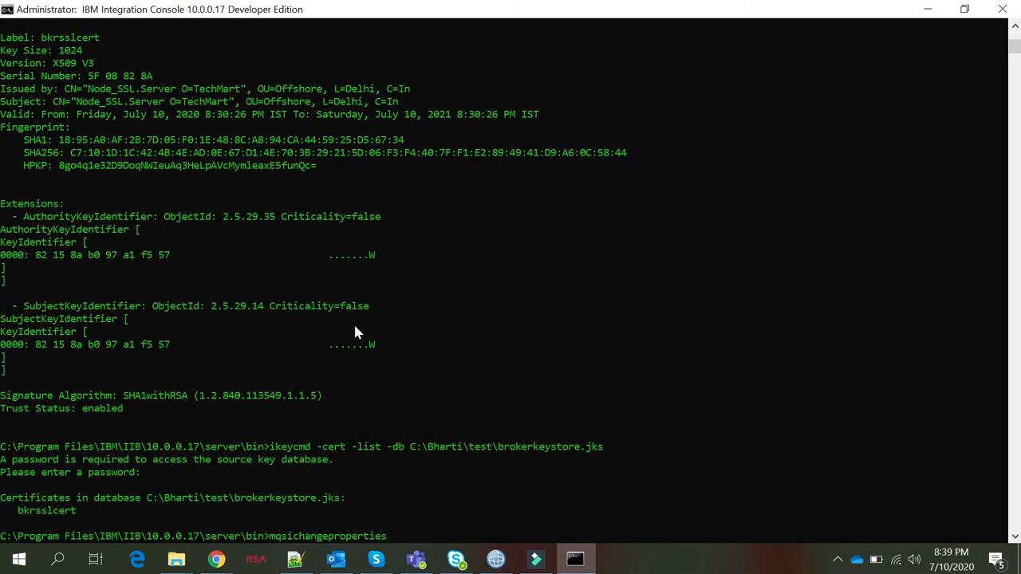
pyautogui.write('_SSL -o BrokerRegistry')
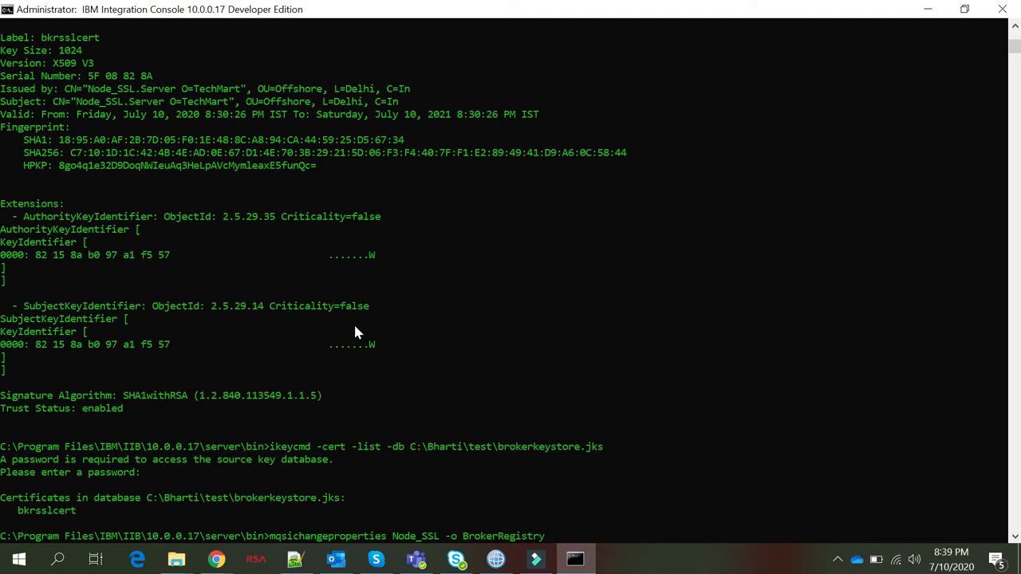
pyautogui.write(' -')
pyautogui.write('n')
pyautogui.write(' brok')
pyautogui.write('er')
pyautogui.write('keysot')
# Run mqsichangeproperties setting Node_SSL brokerKeystore file to C:\Bharti\test\brokerkeystore.jks
pyautogui.press('BackSpace')
pyautogui.press('BackSpace')
pyautogui.press('BackSpace')
pyautogui.press('BackSpace')
pyautogui.press('BackSpace')
pyautogui.press('BackSpace')
pyautogui.write('Keystore file -v')
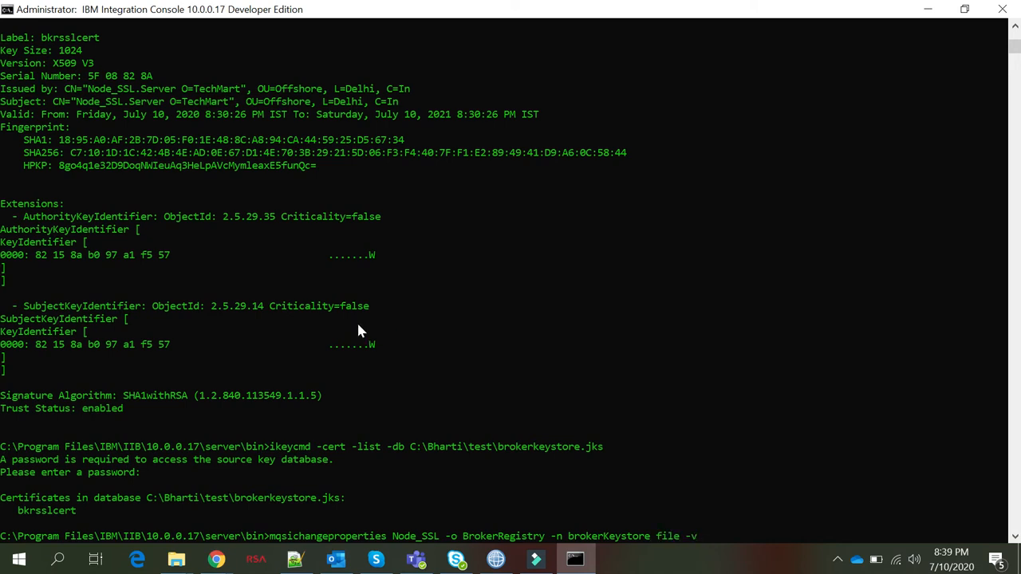
pyautogui.write(' C:\\Bharti\\test')
pyautogui.write('\x08rokerkeystore.jks')
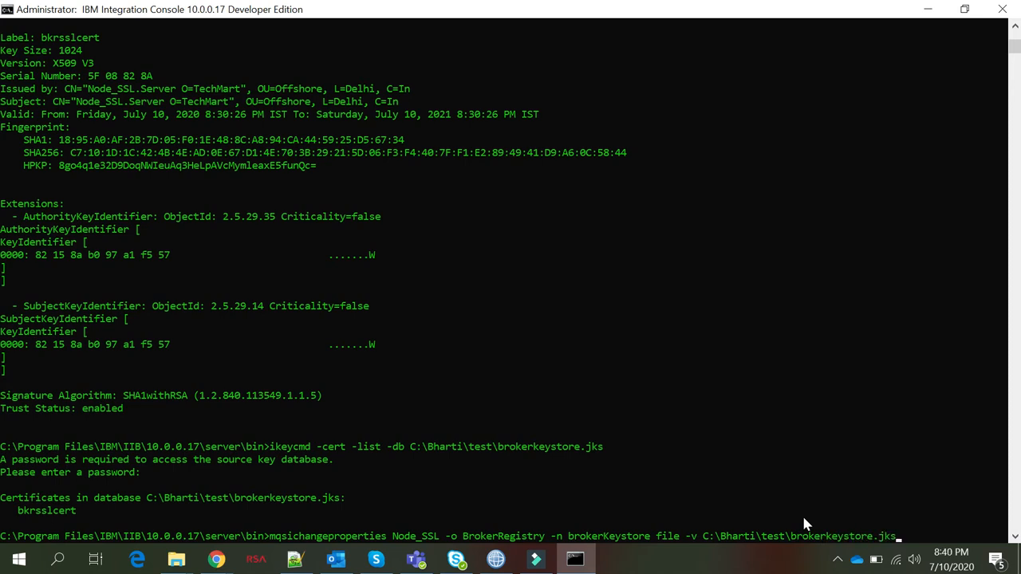
pyautogui.press('Return')
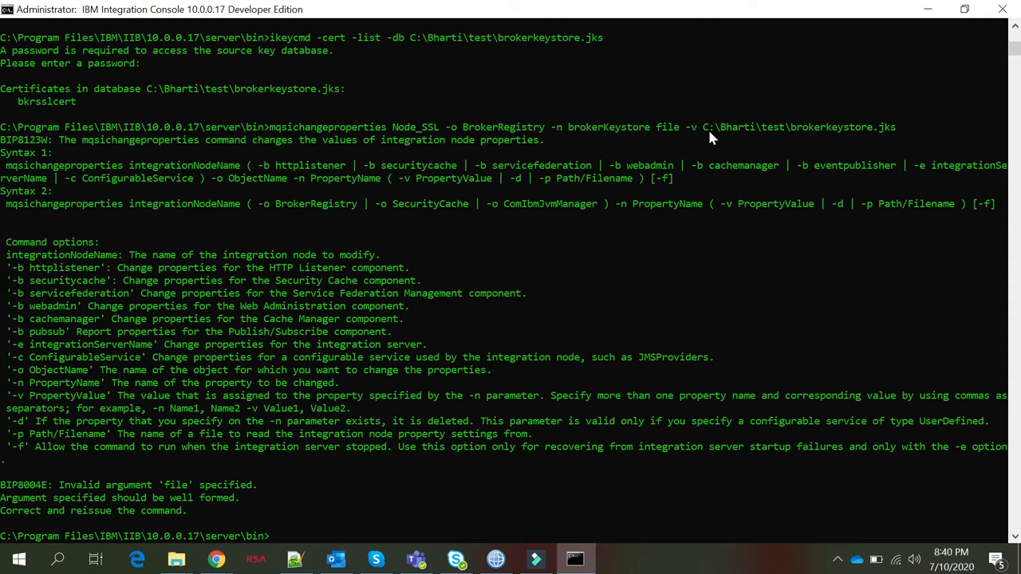
# Recall the keystore command, change it to brokerKeystore File -v, and paste the test folder path
pyautogui.press('Up')
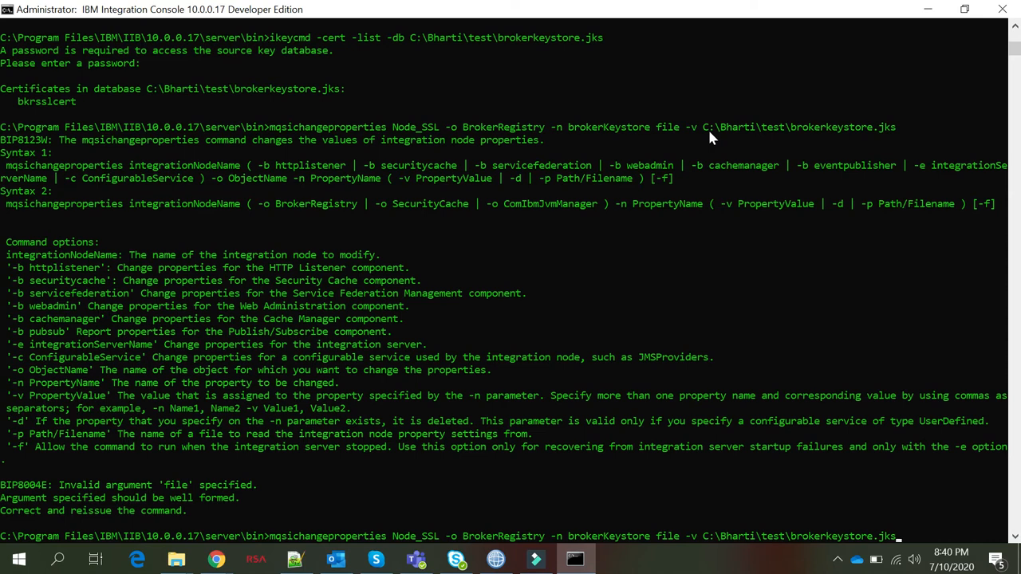
pyautogui.press('BackSpace')
pyautogui.press('BackSpace')
pyautogui.press('BackSpace')
pyautogui.press('BackSpace')
pyautogui.press('BackSpace')
pyautogui.press('BackSpace')
pyautogui.press('BackSpace')
pyautogui.press('BackSpace')
pyautogui.press('BackSpace')
pyautogui.press('BackSpace')
pyautogui.press('BackSpace')
pyautogui.press('BackSpace')
pyautogui.press('BackSpace')
pyautogui.press('BackSpace')
pyautogui.press('BackSpace')
pyautogui.press('BackSpace')
pyautogui.press('BackSpace')
pyautogui.press('BackSpace')
pyautogui.press('BackSpace')
pyautogui.press('BackSpace')
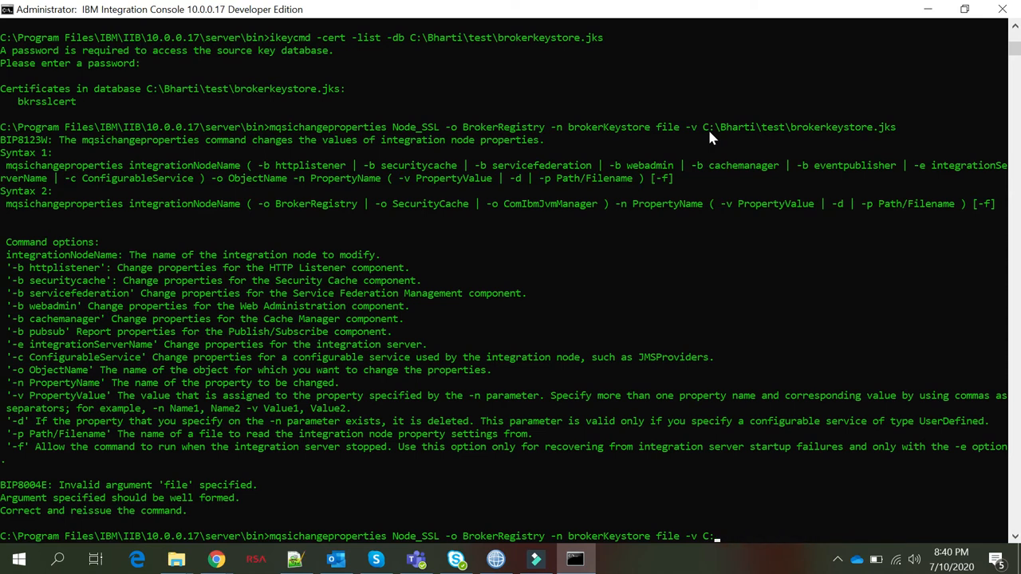
pyautogui.press('BackSpace')
pyautogui.press('BackSpace')
pyautogui.press('BackSpace')
pyautogui.press('BackSpace')
pyautogui.press('BackSpace')
pyautogui.press('BackSpace')
pyautogui.press('BackSpace')
pyautogui.press('BackSpace')
pyautogui.press('BackSpace')
pyautogui.press('BackSpace')
pyautogui.press('BackSpace')
pyautogui.write('File -')
pyautogui.moveTo(177, 559)
pyautogui.click(156, 479)
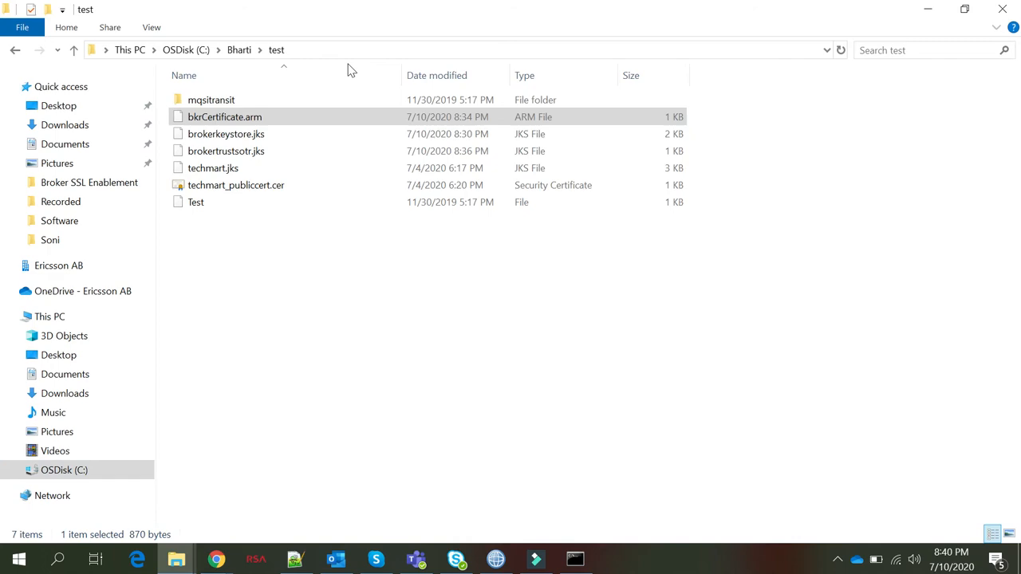
pyautogui.click(308, 51)
pyautogui.hotkey('ctrl', 'c')
pyautogui.hotkey('alt', 'Tab')
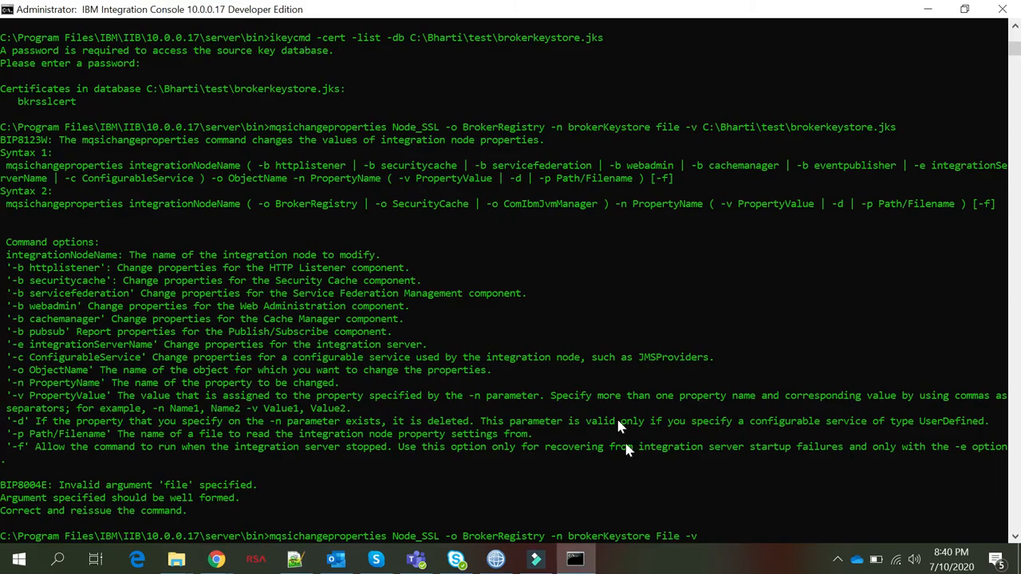
pyautogui.hotkey('ctrl', 'v')
# Copy the brokerkeystore.jks file name from the test folder into the command and add the missing backslash
pyautogui.hotkey('alt', 'Tab')
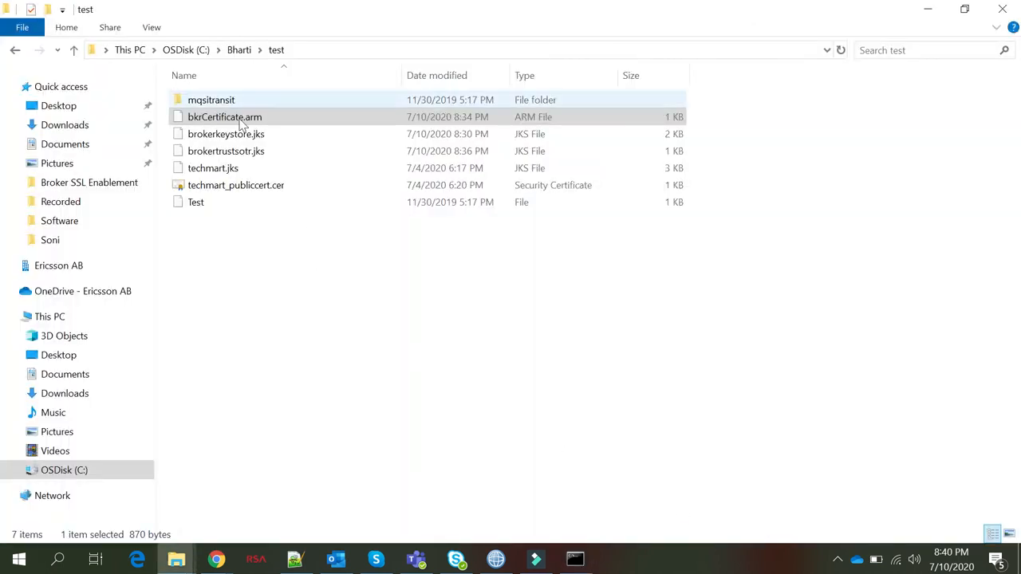
pyautogui.doubleClick(231, 135)
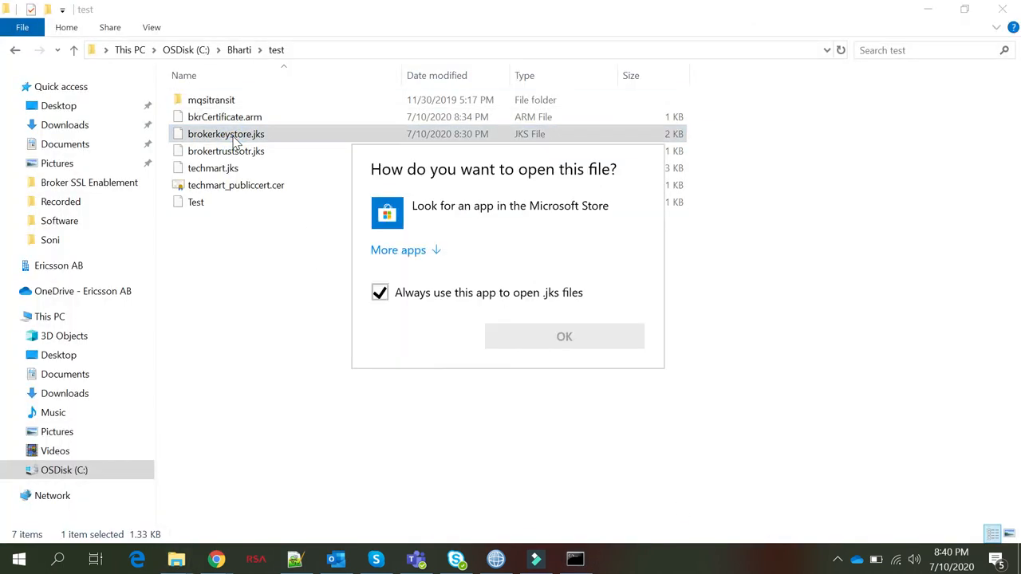
pyautogui.click(265, 327)
pyautogui.click(214, 137)
pyautogui.press('F2')
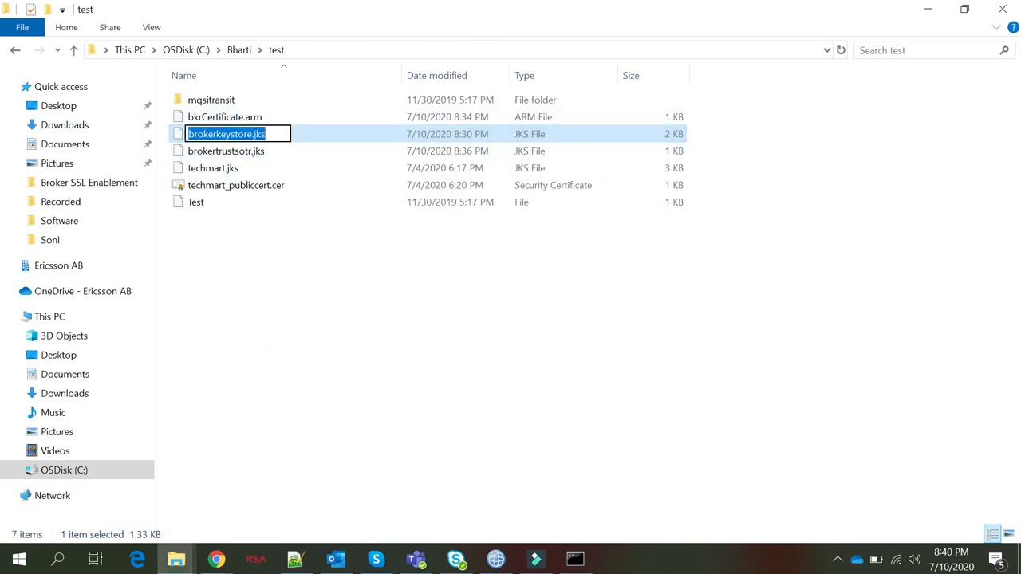
pyautogui.hotkey('alt', 'Tab')
pyautogui.write('brokerkeystore.jks')
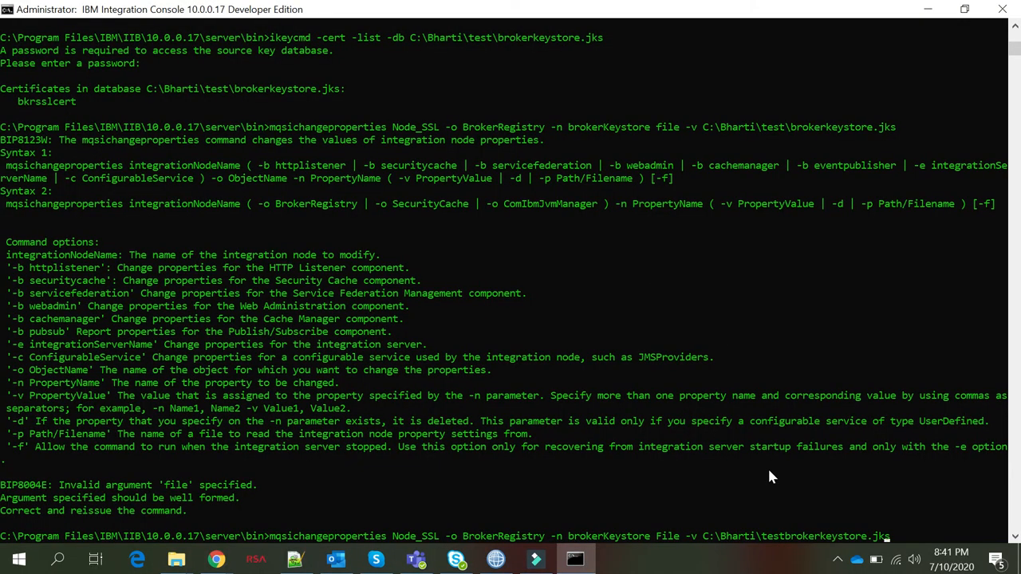
pyautogui.write('\\')
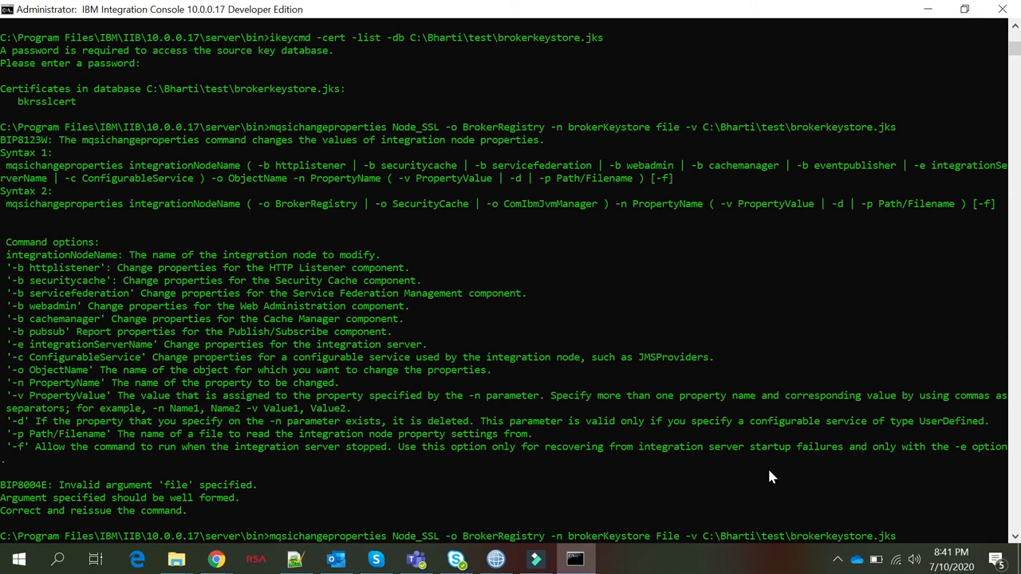
pyautogui.scroll(-4, 591, 460)
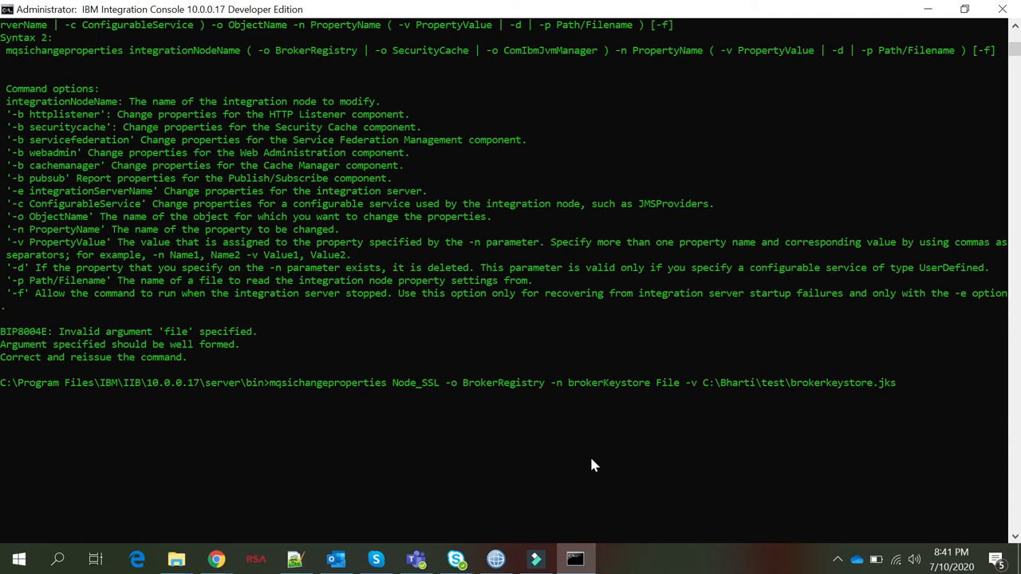
# Run the keystore change with brokerKeystore File and recall it after the error
pyautogui.press('Return')
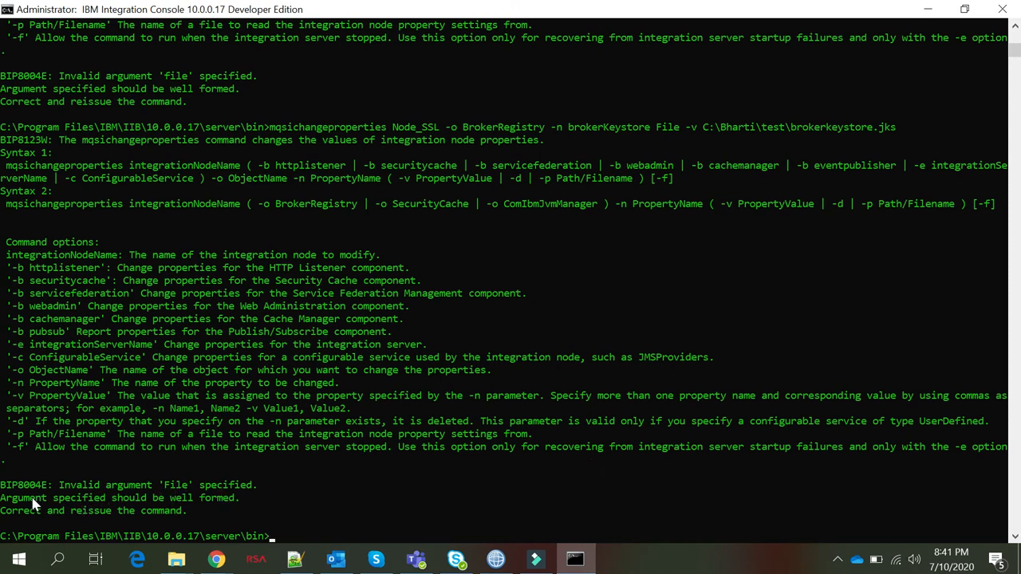
pyautogui.scroll(-3, 201, 503)
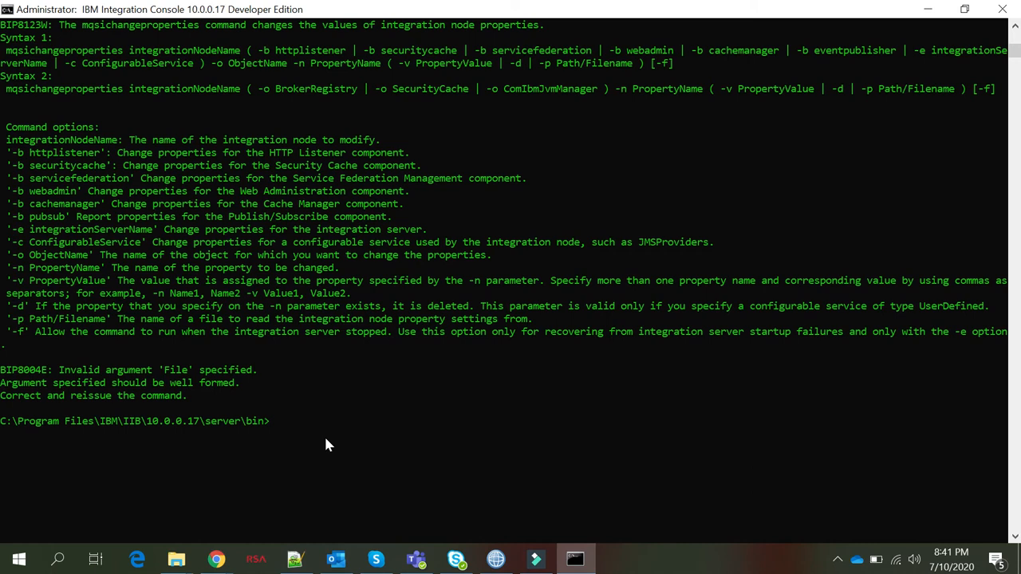
pyautogui.press('Up')
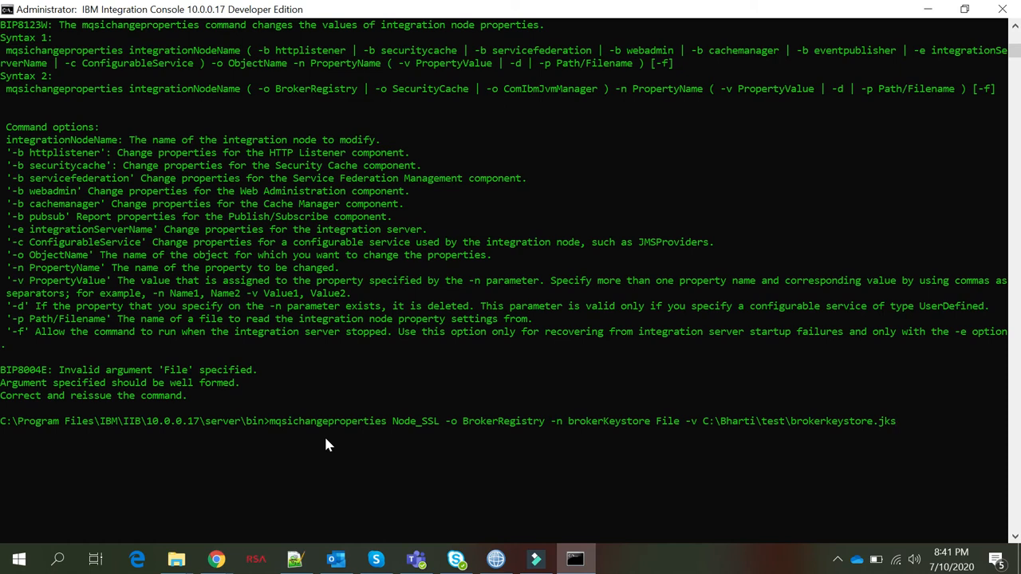
# Change the property to brokerKeystorefile, run it, and recall the rejected command
pyautogui.press('Left')
pyautogui.press('Left')
pyautogui.press('Left')
pyautogui.press('Left')
pyautogui.press('Left')
pyautogui.press('Left')
pyautogui.press('Left')
pyautogui.press('Left')
pyautogui.press('Left')
pyautogui.press('Left')
pyautogui.press('Left')
pyautogui.press('Left')
pyautogui.press('Left')
pyautogui.press('Left')
pyautogui.press('Left')
pyautogui.press('Left')
pyautogui.press('Left')
pyautogui.press('Left')
pyautogui.press('Left')
pyautogui.press('Left')
pyautogui.press('Left')
pyautogui.press('BackSpace')
pyautogui.press('BackSpace')
pyautogui.press('BackSpace')
pyautogui.press('BackSpace')
pyautogui.press('BackSpace')
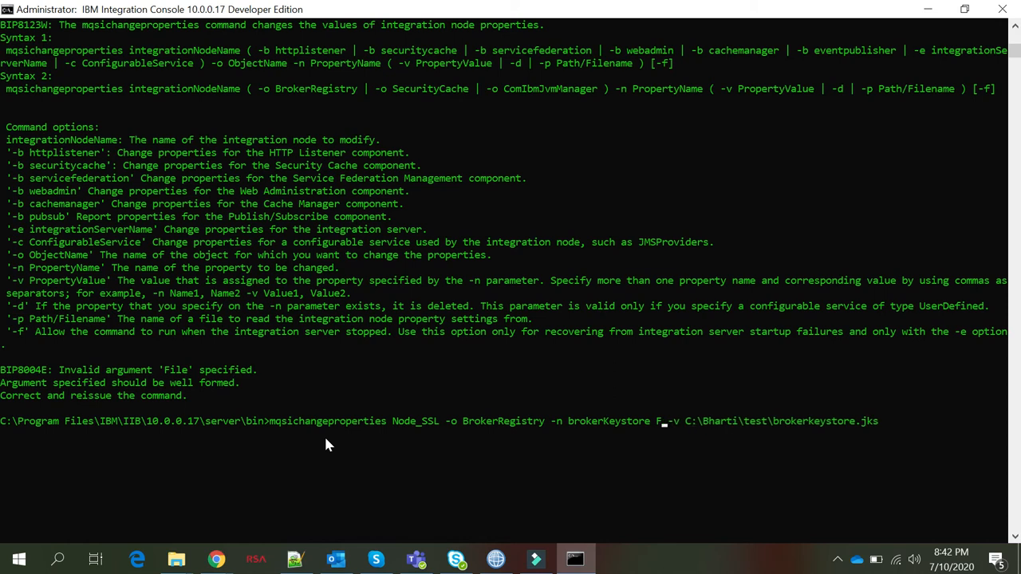
pyautogui.write('file')
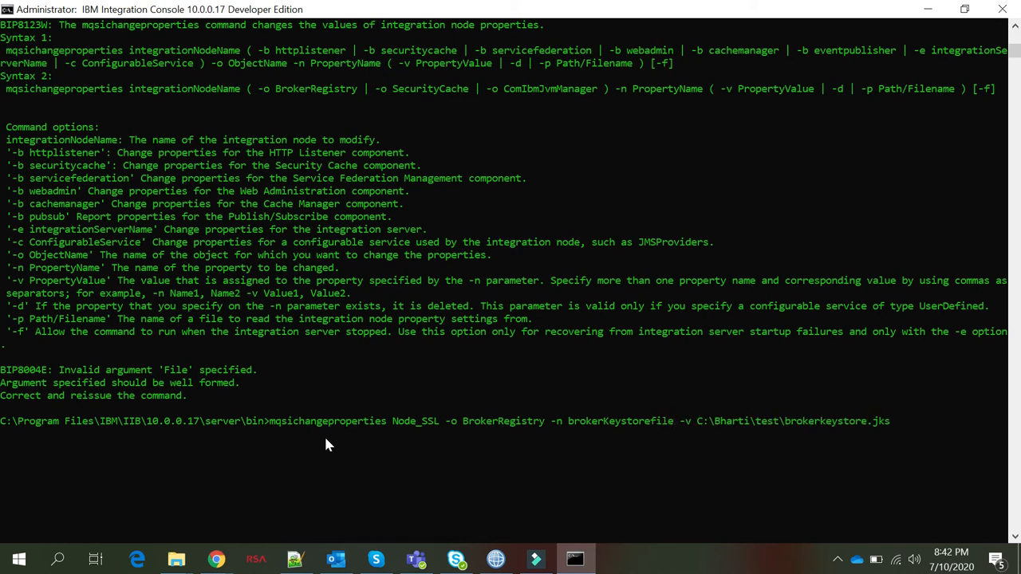
pyautogui.press('Return')
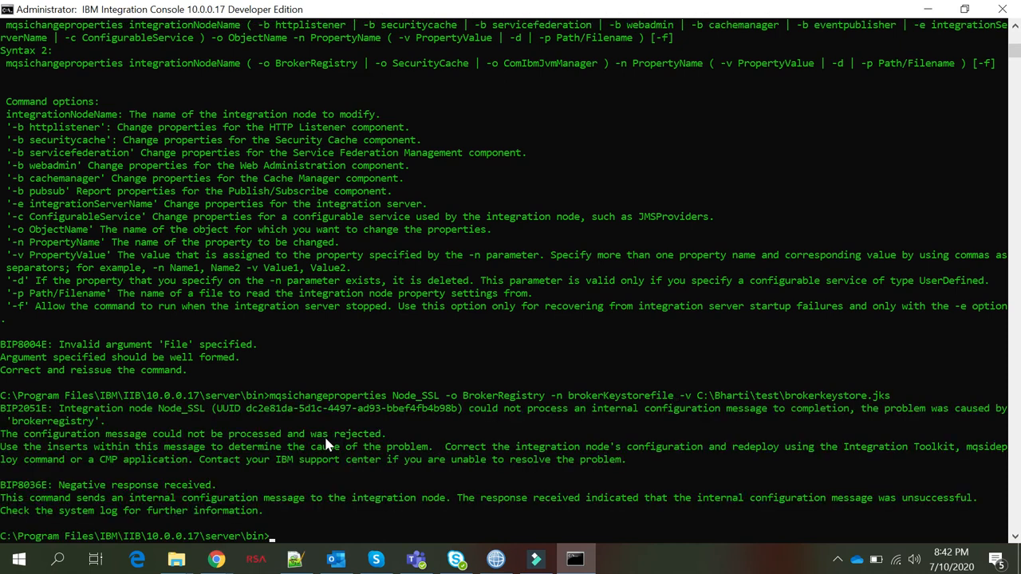
pyautogui.scroll(-3, 167, 475)
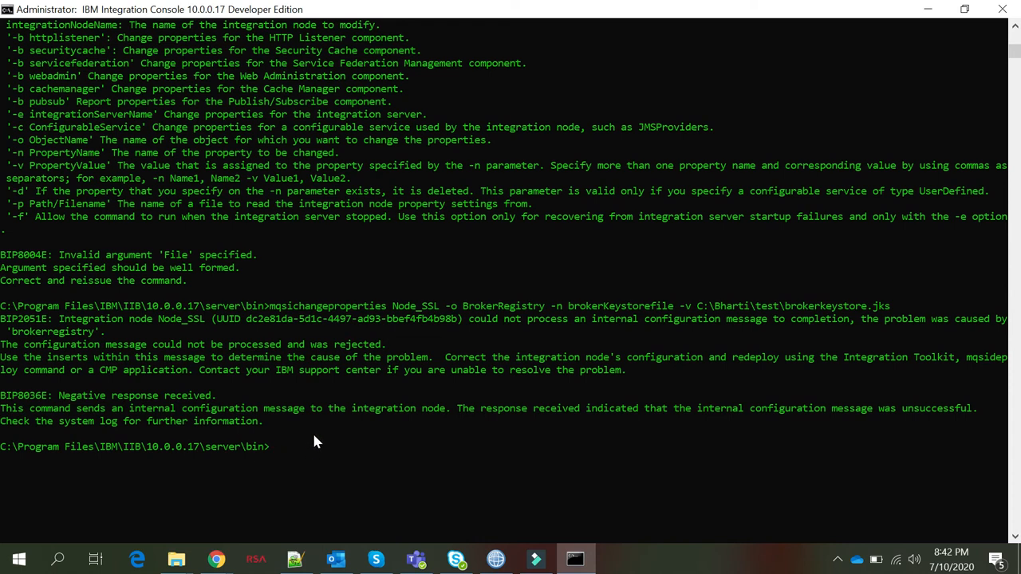
pyautogui.press('Up')
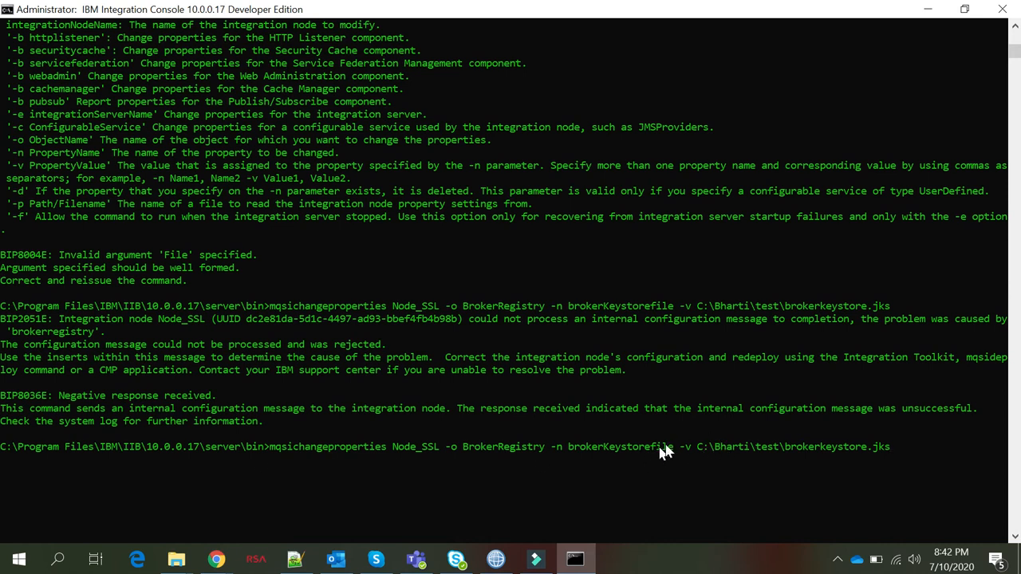
# Edit the property to brokerkeystore file and rerun the Node_SSL keystore change
pyautogui.press('Left')
pyautogui.press('Left')
pyautogui.press('Left')
pyautogui.press('Left')
pyautogui.press('Left')
pyautogui.press('Left')
pyautogui.press('Left')
pyautogui.press('Left')
pyautogui.press('Left')
pyautogui.press('Left')
pyautogui.press('Left')
pyautogui.press('Left')
pyautogui.press('Left')
pyautogui.press('Left')
pyautogui.press('Left')
pyautogui.press('Left')
pyautogui.press('Left')
pyautogui.press('Left')
pyautogui.press('Left')
pyautogui.press('Left')
pyautogui.press('BackSpace')
pyautogui.press('BackSpace')
pyautogui.press('BackSpace')
pyautogui.press('BackSpace')
pyautogui.press('BackSpace')
pyautogui.press('BackSpace')
pyautogui.press('BackSpace')
pyautogui.press('BackSpace')
pyautogui.press('BackSpace')
pyautogui.press('BackSpace')
pyautogui.press('BackSpace')
pyautogui.press('BackSpace')
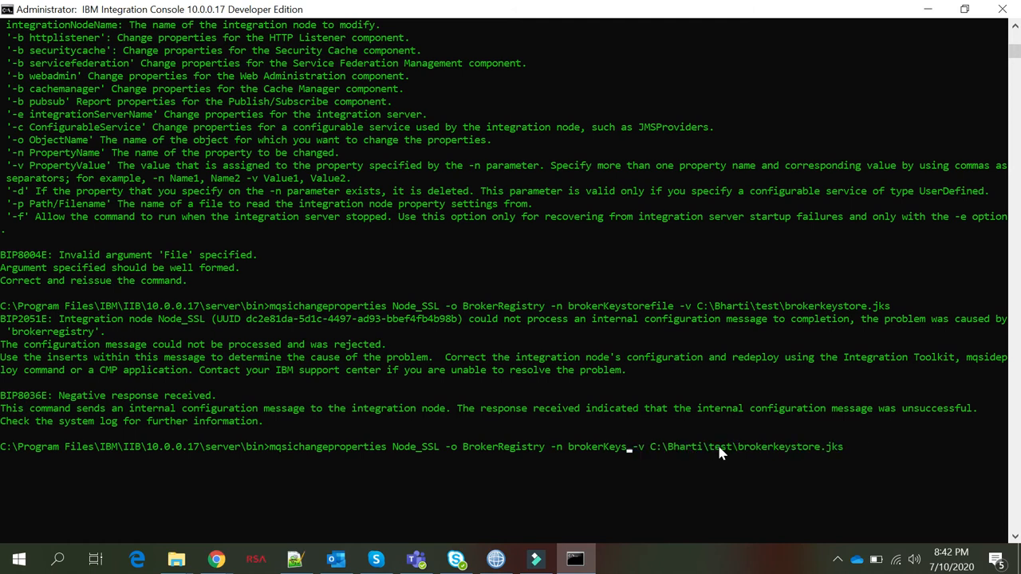
pyautogui.write('keystore file')
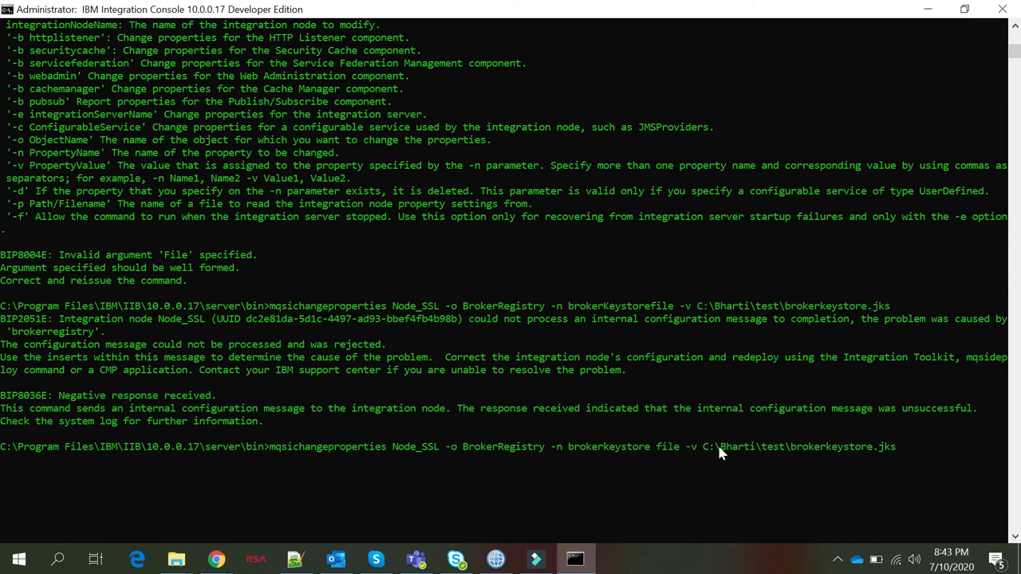
pyautogui.press('Return')
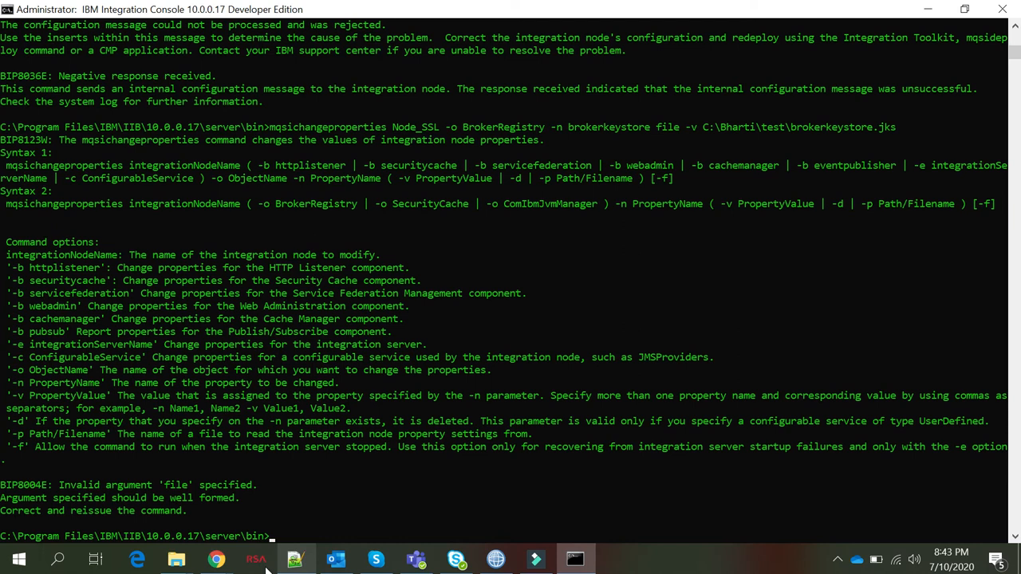
# Open Sequence of Steps.txt from the Broker SSL Enablement folder and select brokerKeystoreFile on line 19
pyautogui.moveTo(176, 560)
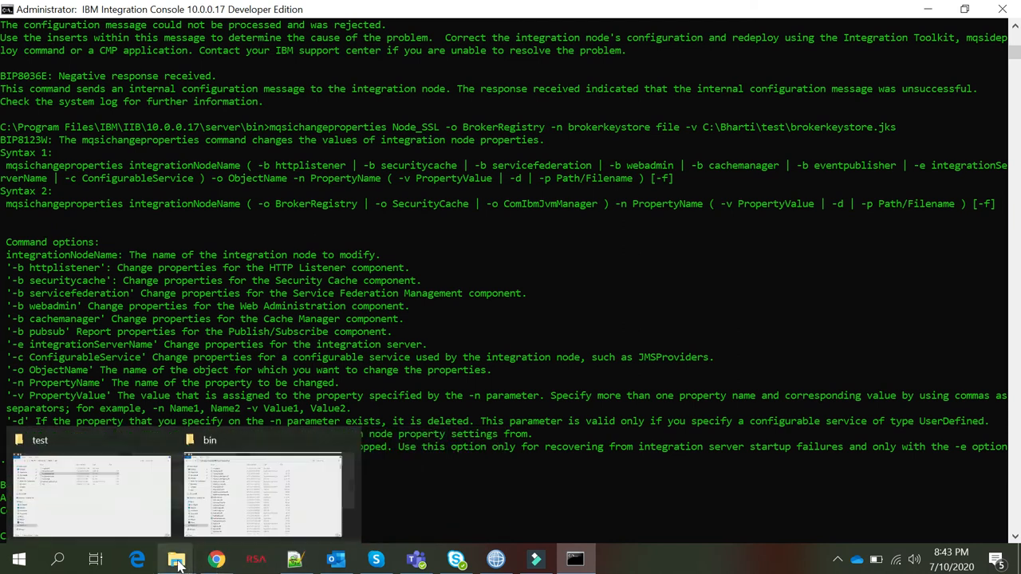
pyautogui.click(118, 516)
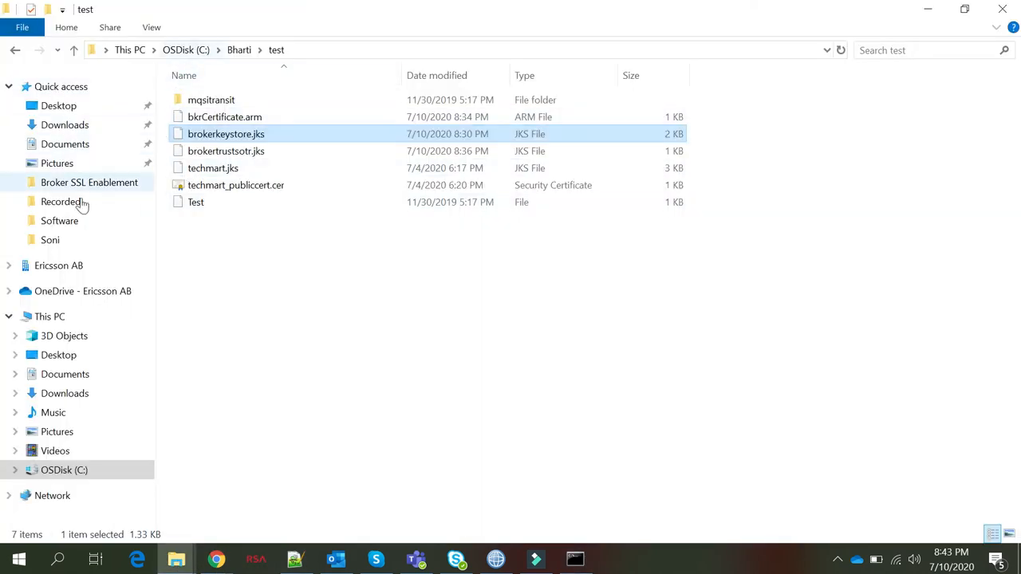
pyautogui.click(84, 168)
pyautogui.click(85, 184)
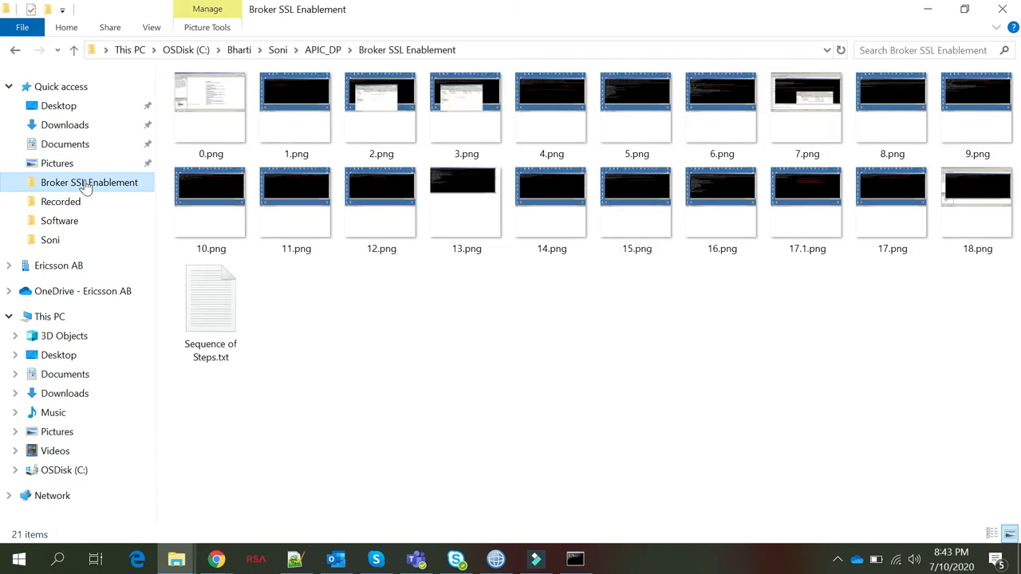
pyautogui.click(203, 314)
pyautogui.rightClick(203, 315)
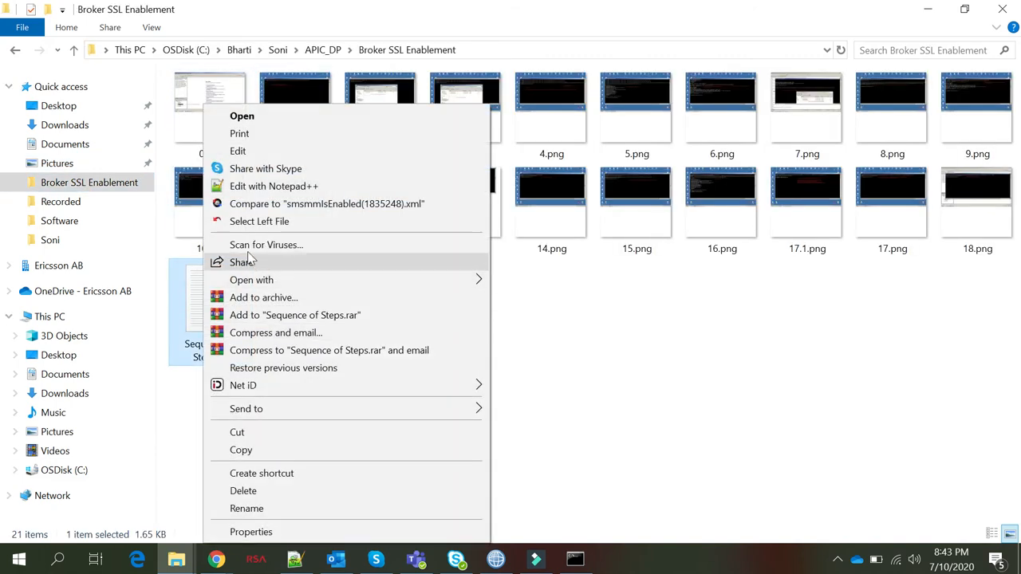
pyautogui.click(261, 188)
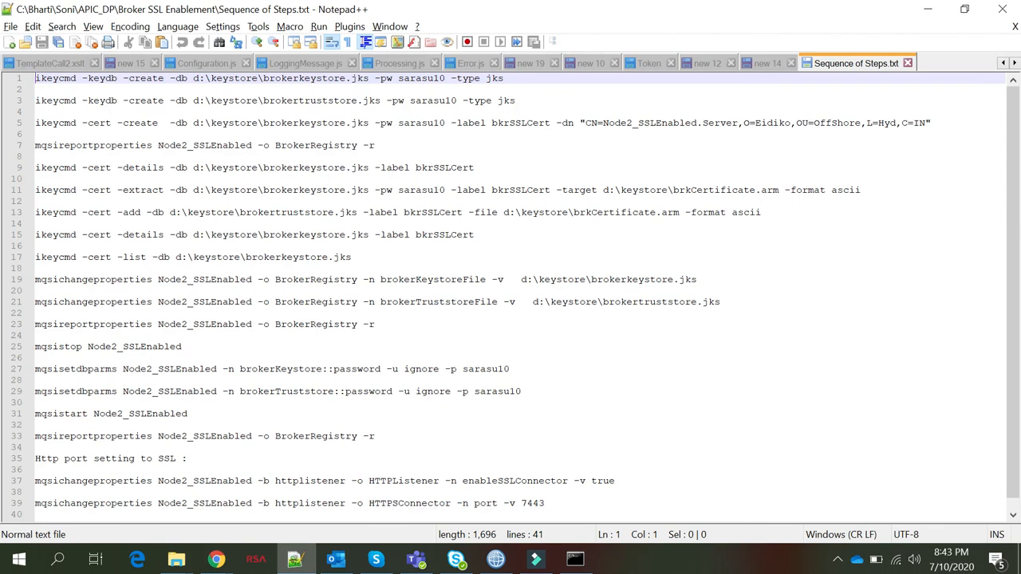
pyautogui.doubleClick(452, 282)
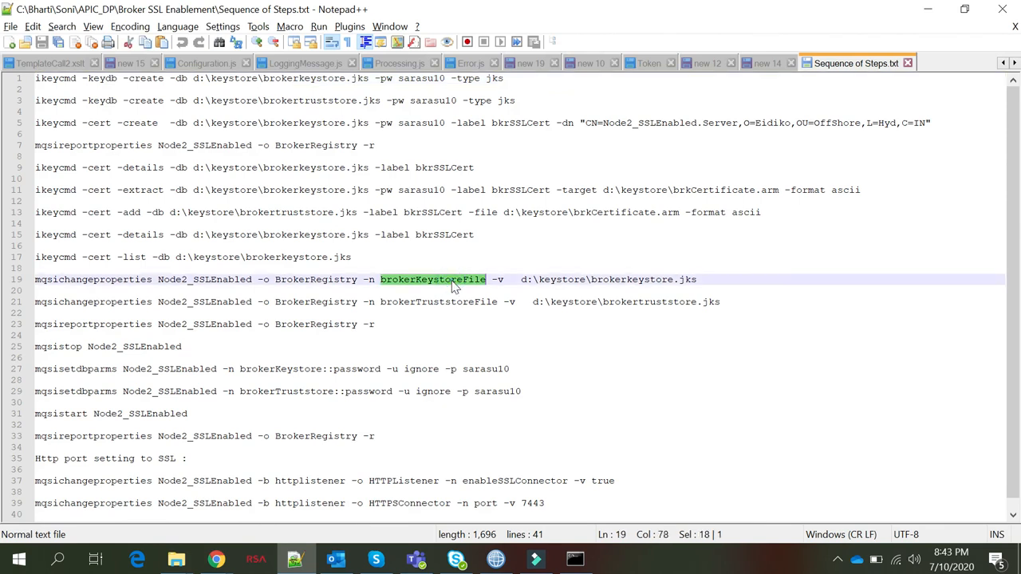
# Return to the integration console and recall the previous mqsichangeproperties command
pyautogui.hotkey('alt', 'Tab')
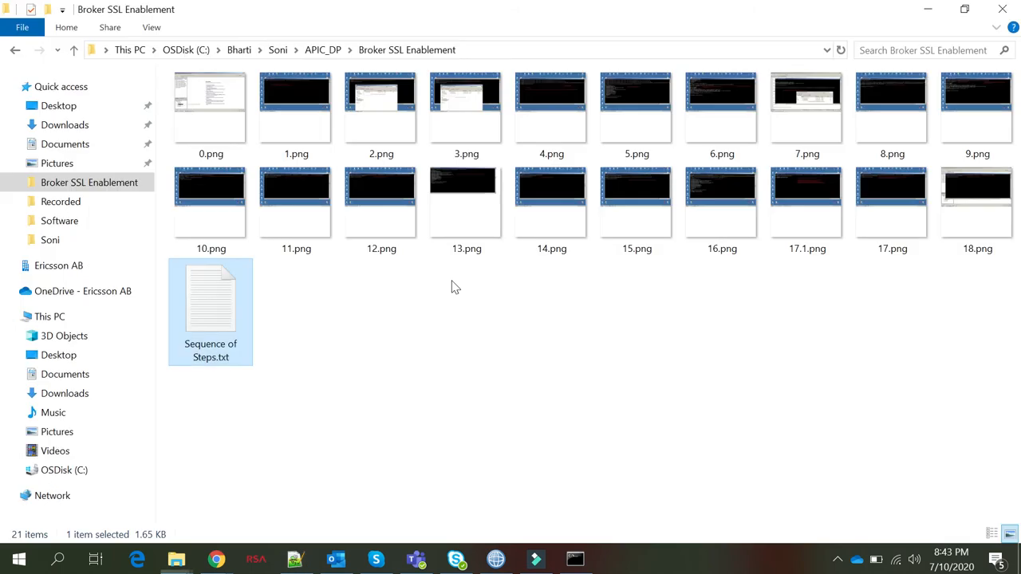
pyautogui.hotkey('alt', 'Tab')
pyautogui.hotkey('alt', 'Tab')
pyautogui.hotkey('alt', 'Tab')
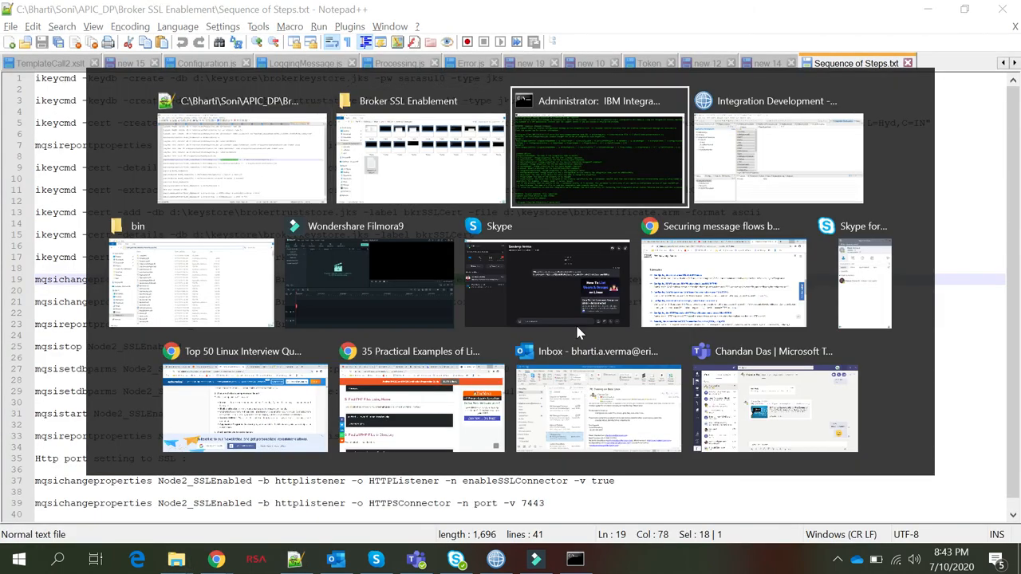
pyautogui.press('Up')
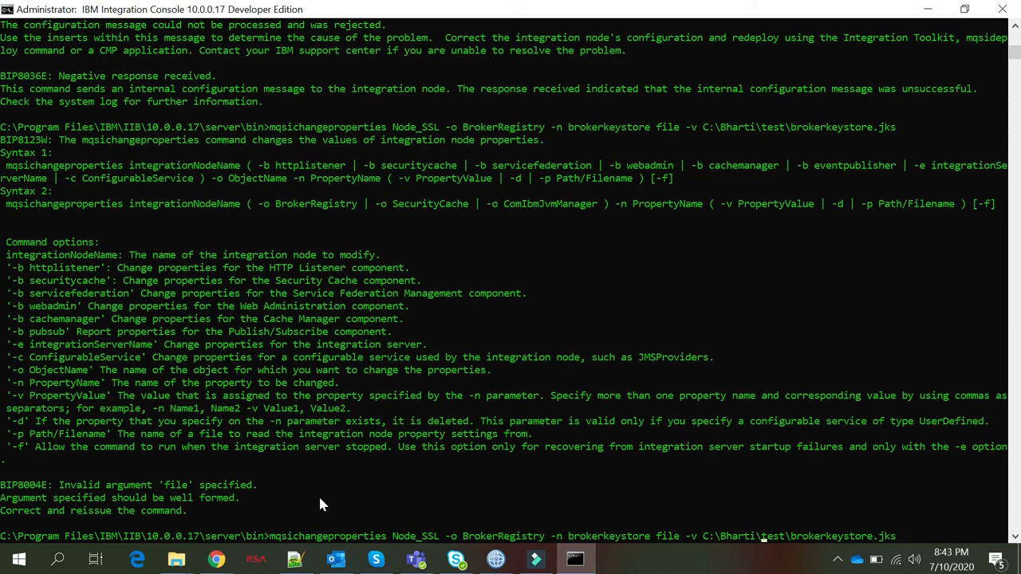
# Correct the property name to brokerKeystoreFile and run the Node_SSL keystore command
pyautogui.press('Left')
pyautogui.press('BackSpace')
pyautogui.press('BackSpace')
pyautogui.press('BackSpace')
pyautogui.press('BackSpace')
pyautogui.press('BackSpace')
pyautogui.press('BackSpace')
pyautogui.press('BackSpace')
pyautogui.press('BackSpace')
pyautogui.press('BackSpace')
pyautogui.press('BackSpace')
pyautogui.press('BackSpace')
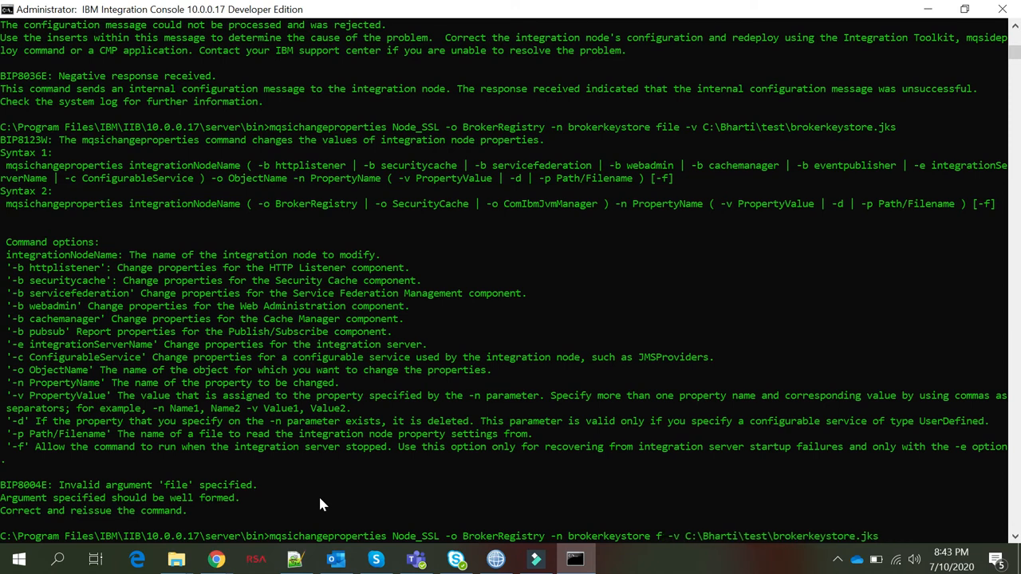
pyautogui.press('BackSpace')
pyautogui.press('BackSpace')
pyautogui.press('BackSpace')
pyautogui.press('BackSpace')
pyautogui.press('BackSpace')
pyautogui.press('BackSpace')
pyautogui.press('BackSpace')
pyautogui.press('BackSpace')
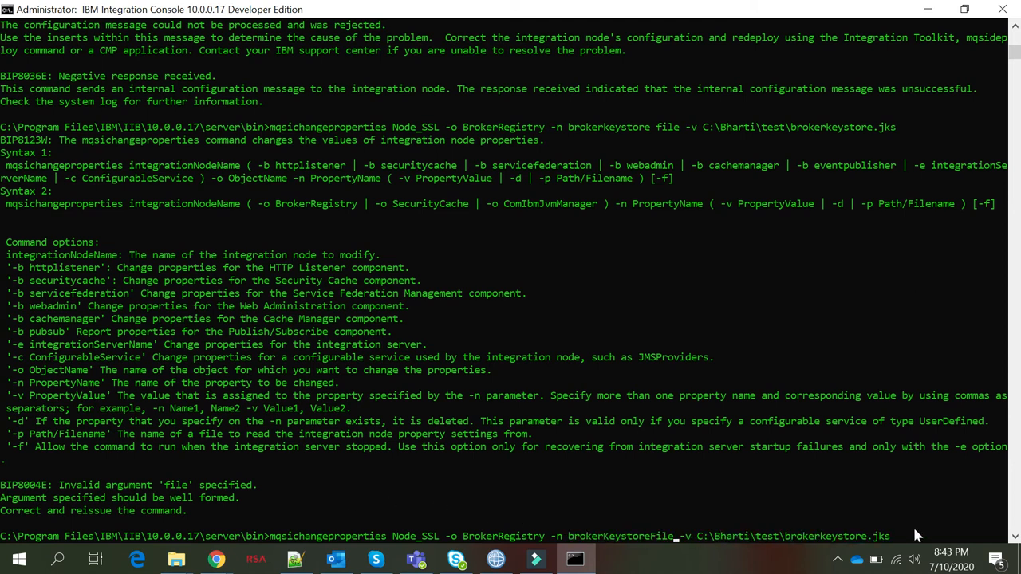
pyautogui.press('Return')
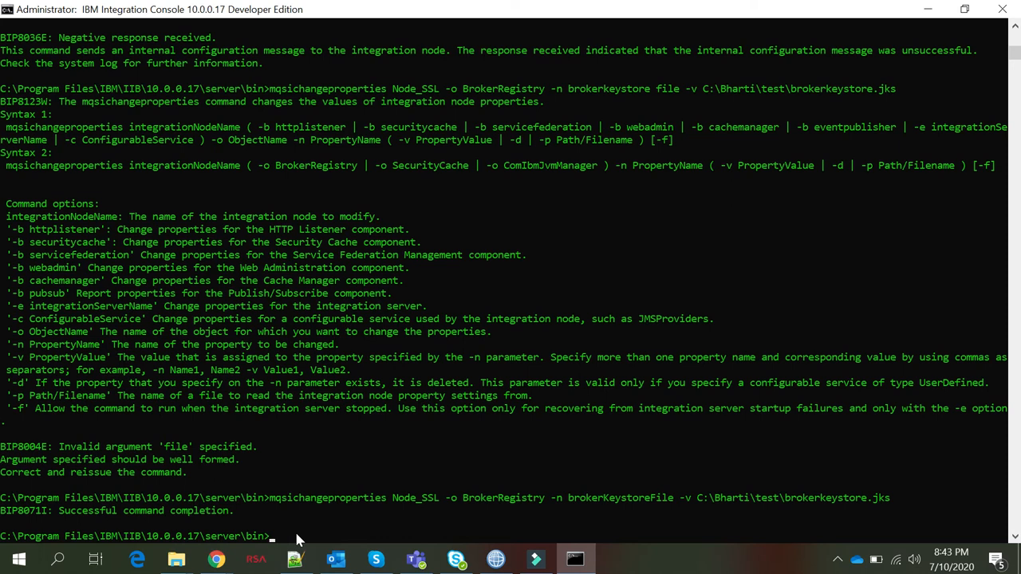
# Start the command mqsichangeproperties Node_SSL -o BrokerRegistry -n brokerTruststoreFile -v, leaving the path value blank
pyautogui.write('mqsichangeproperties Node_')
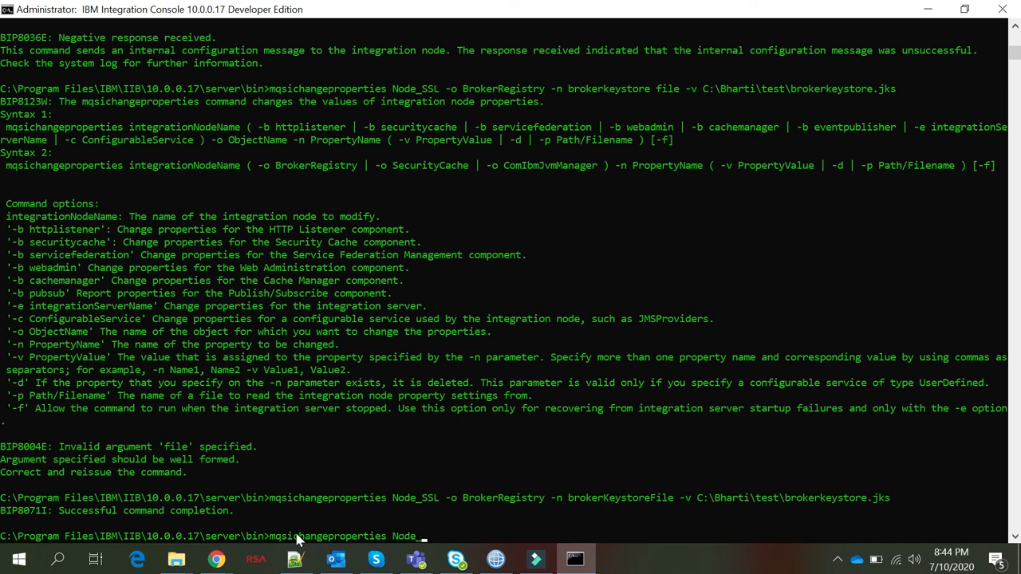
pyautogui.write('SSL -o BrokerRegistry')
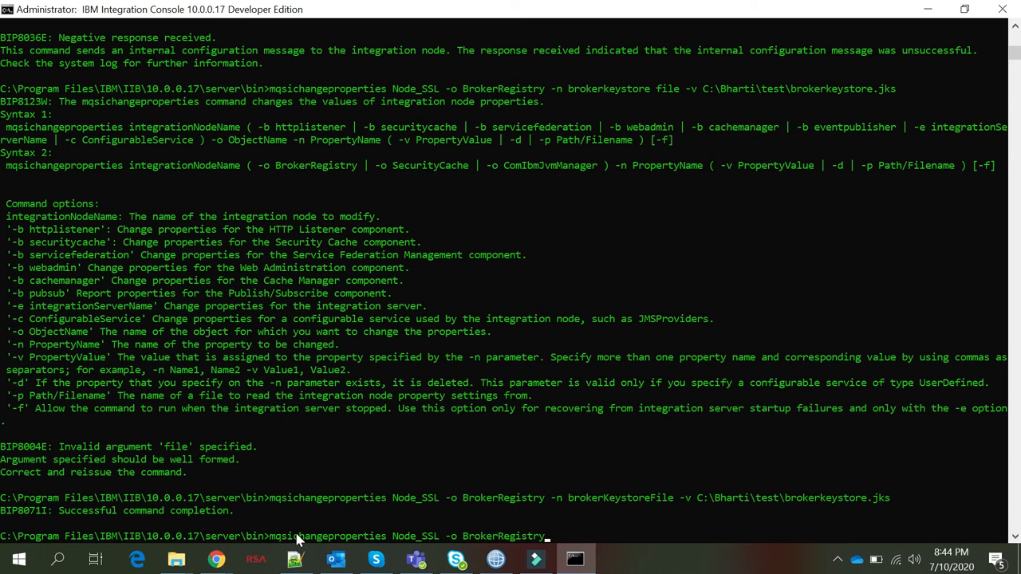
pyautogui.write(' -n')
pyautogui.write('brokerTruststoreFile -v')
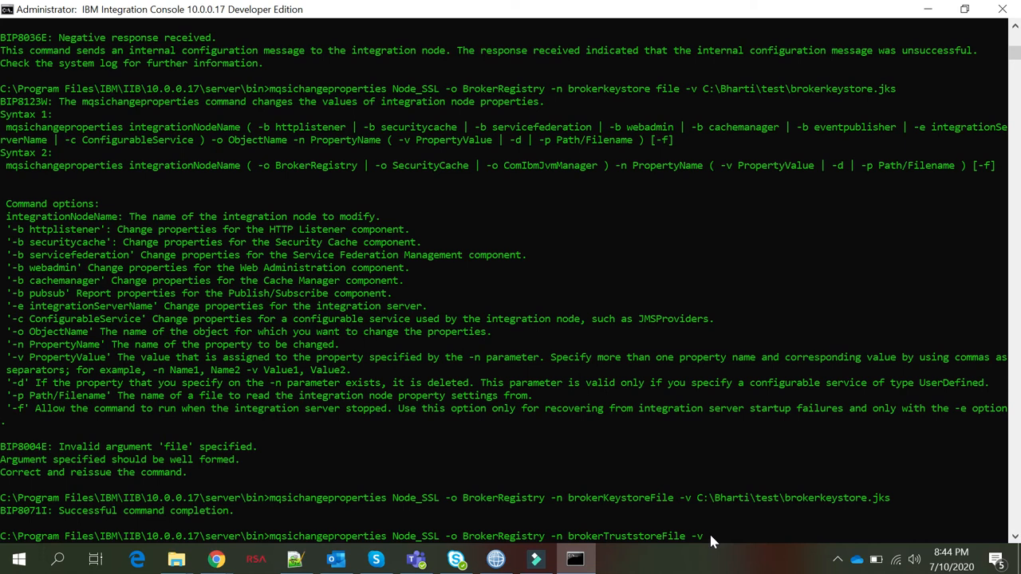
# Paste the C:\Bharti\test folder path plus a backslash after -v in the console command
pyautogui.click(177, 560)
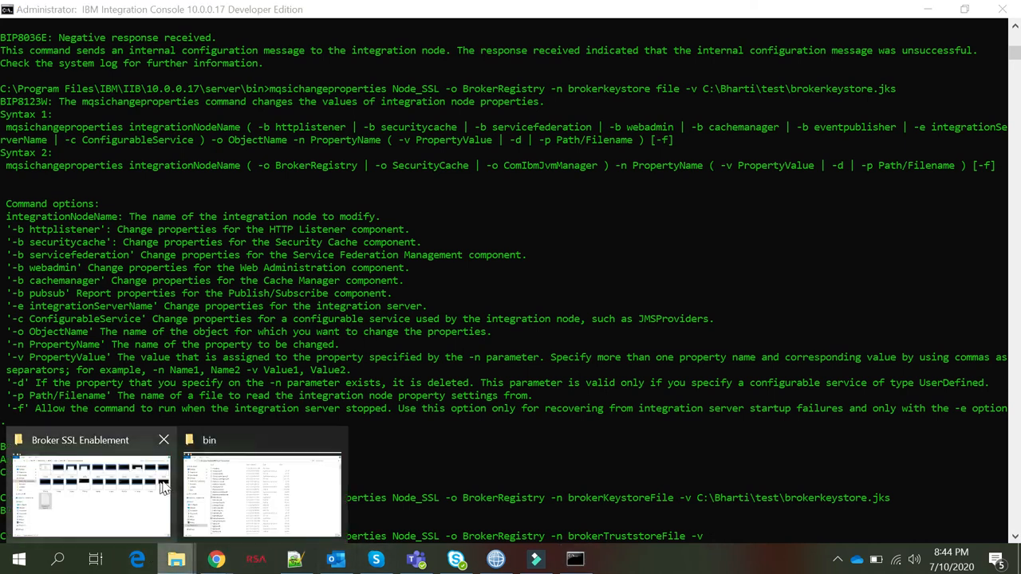
pyautogui.click(119, 485)
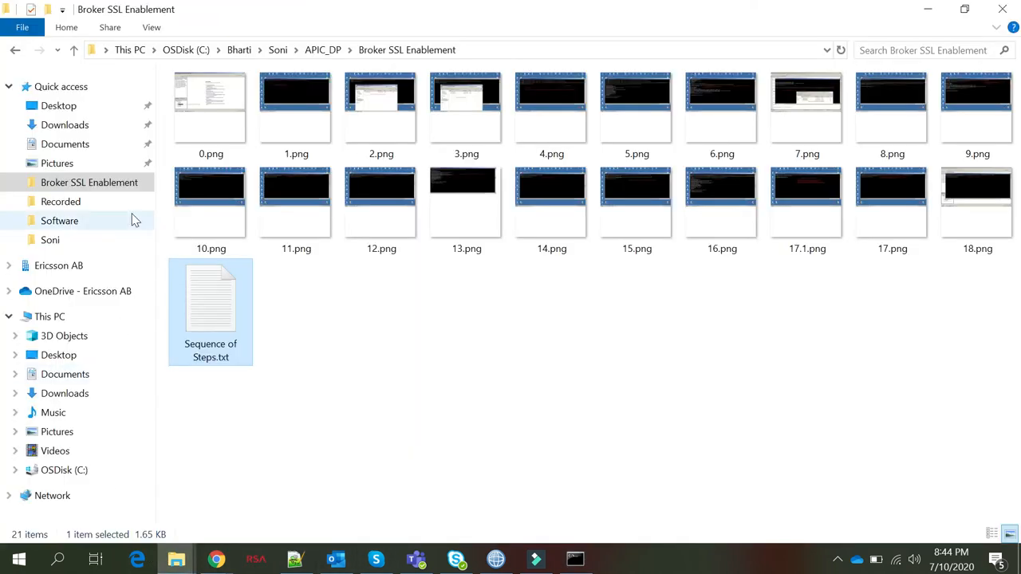
pyautogui.click(200, 50)
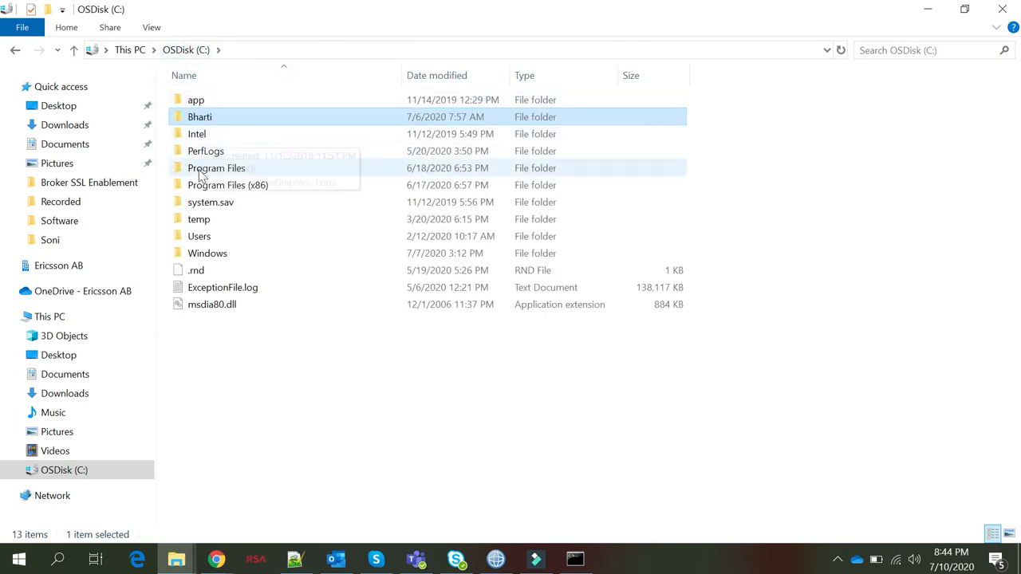
pyautogui.doubleClick(198, 120)
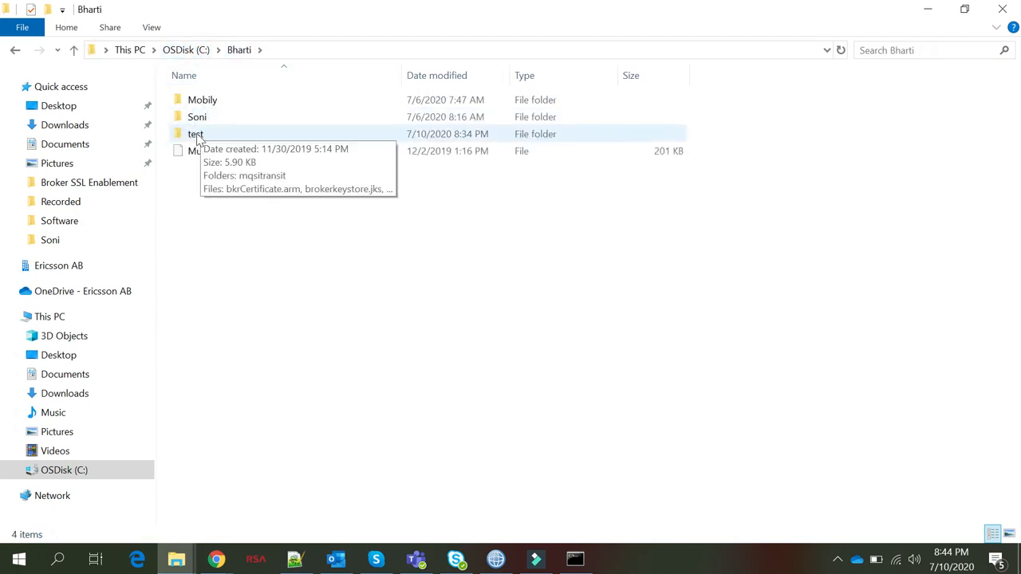
pyautogui.doubleClick(196, 134)
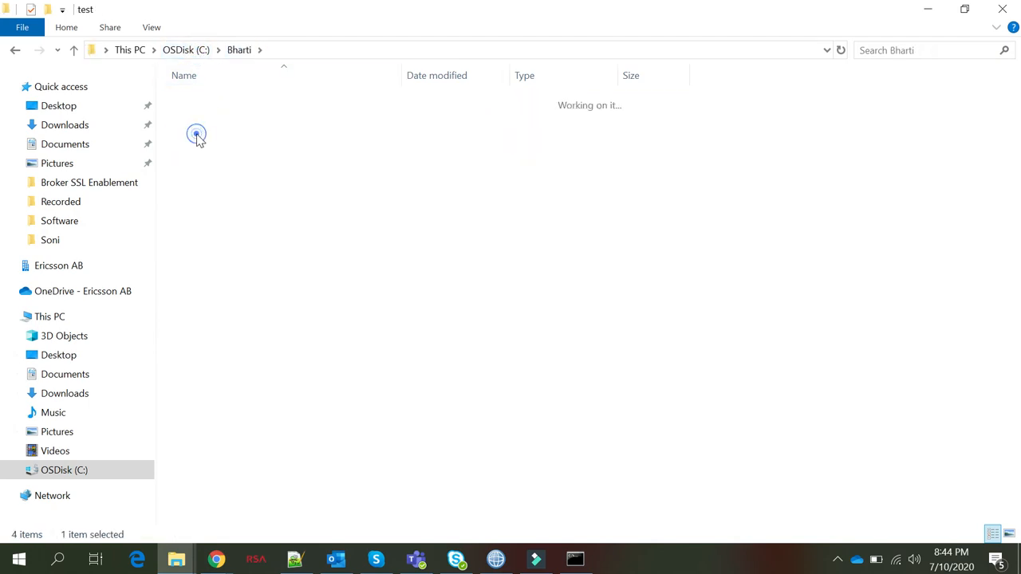
pyautogui.click(328, 49)
pyautogui.hotkey('ctrl', 'c')
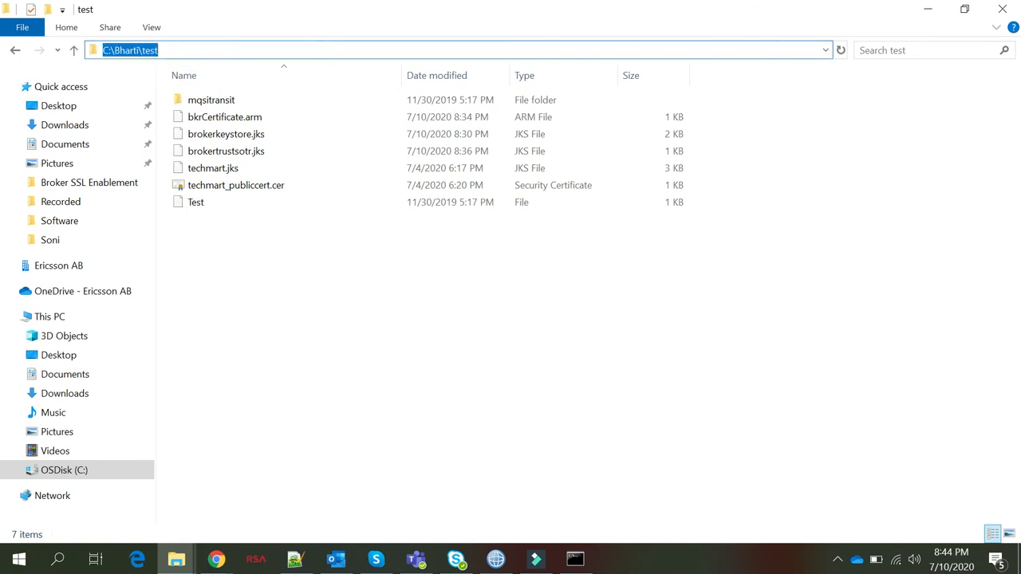
pyautogui.press('Tab')
pyautogui.hotkey('alt', 'Tab')
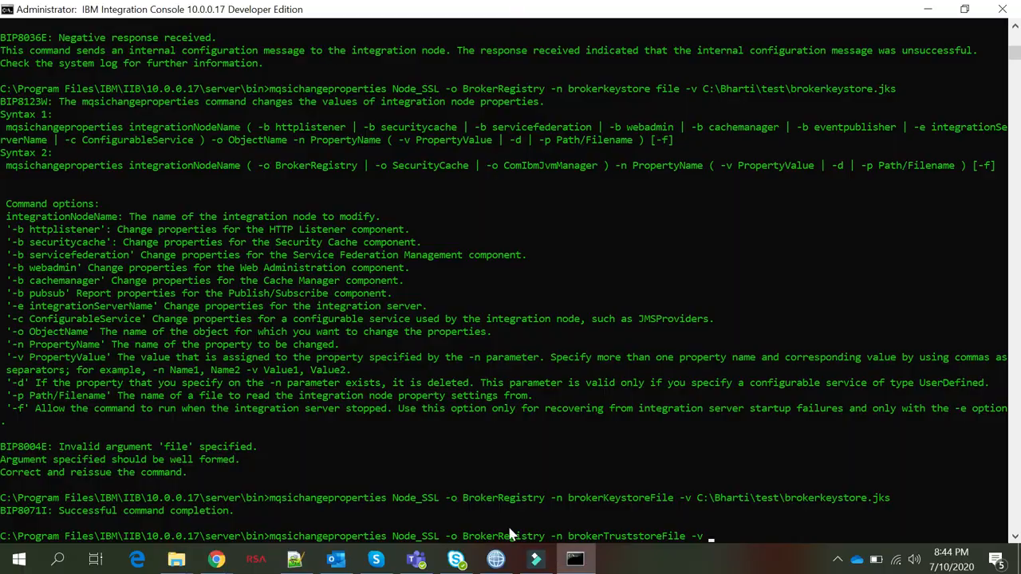
pyautogui.rightClick(714, 533)
pyautogui.write('\\Bharti\\test\\')
# Append the truststore file name brokertrustsotr.jks to complete the -v path
pyautogui.hotkey('alt', 'Tab')
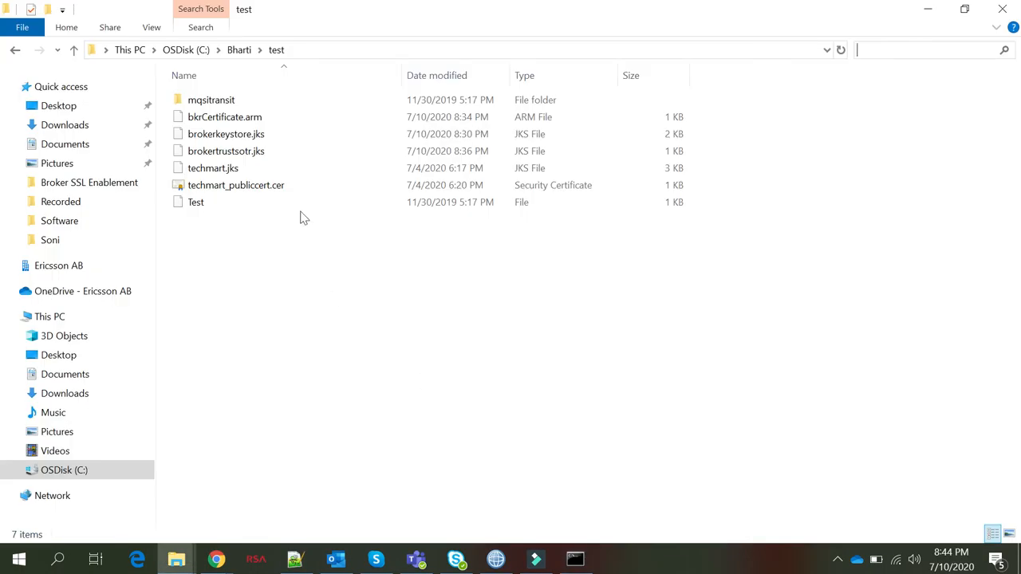
pyautogui.click(235, 152)
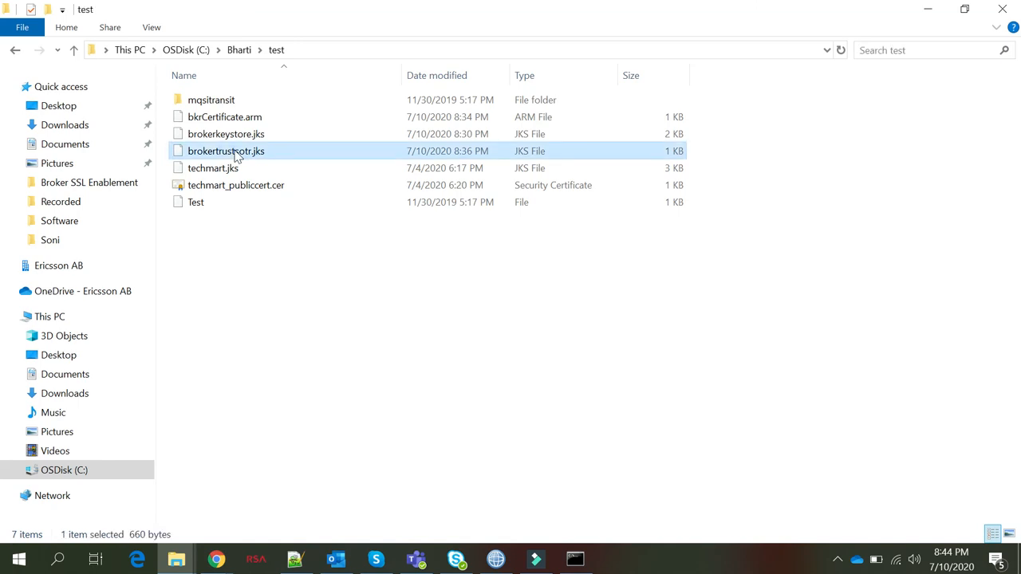
pyautogui.click(246, 152)
pyautogui.hotkey('ctrl', 'a')
pyautogui.hotkey('ctrl', 'c')
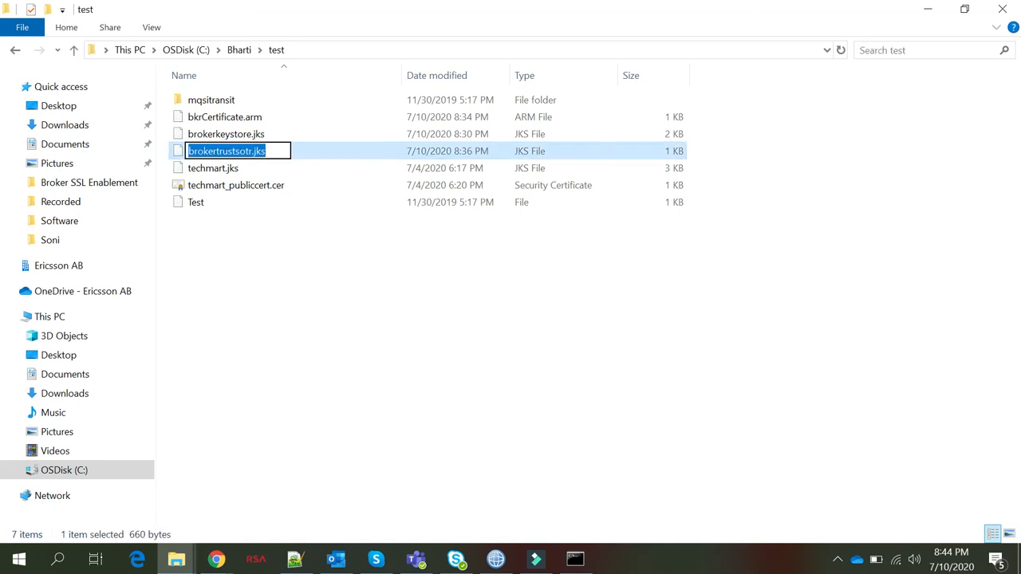
pyautogui.hotkey('alt', 'Tab')
pyautogui.hotkey('ctrl', 'v')
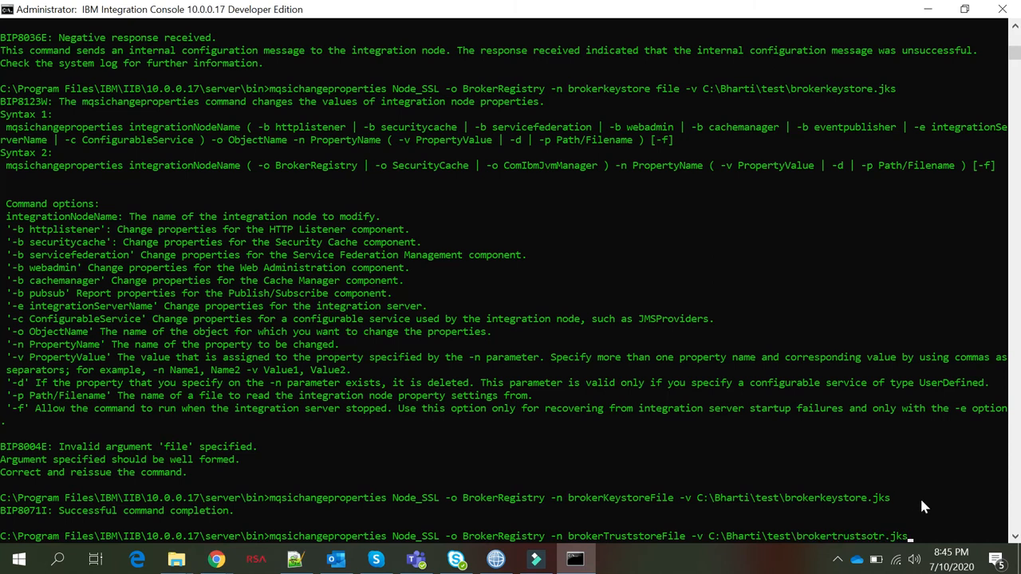
# Apply the truststore setting, then run mqsireportproperties Node_SSL -o BrokerRegistry -r to list the properties
pyautogui.press('Return')
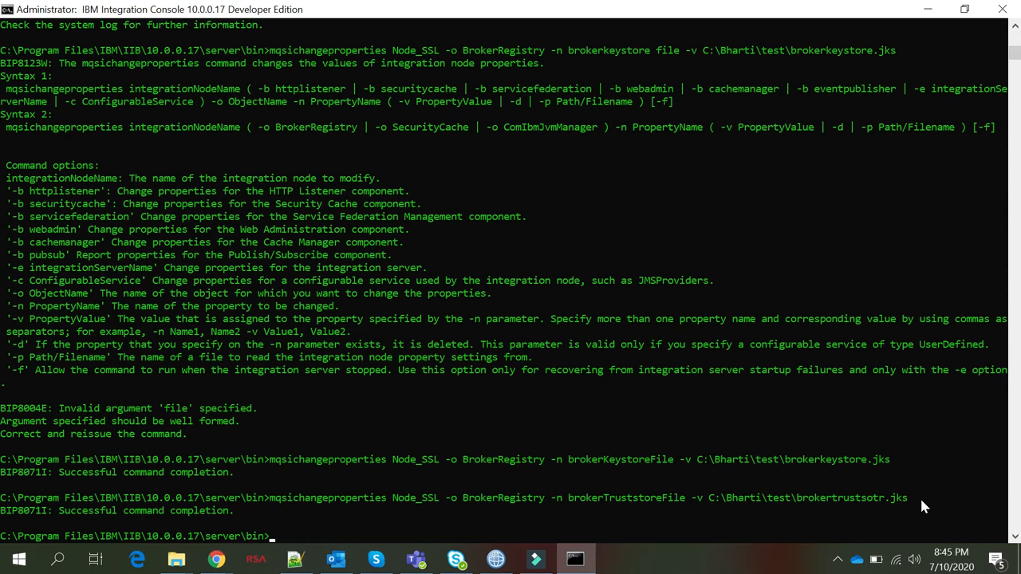
pyautogui.write('mqsireportproperties')
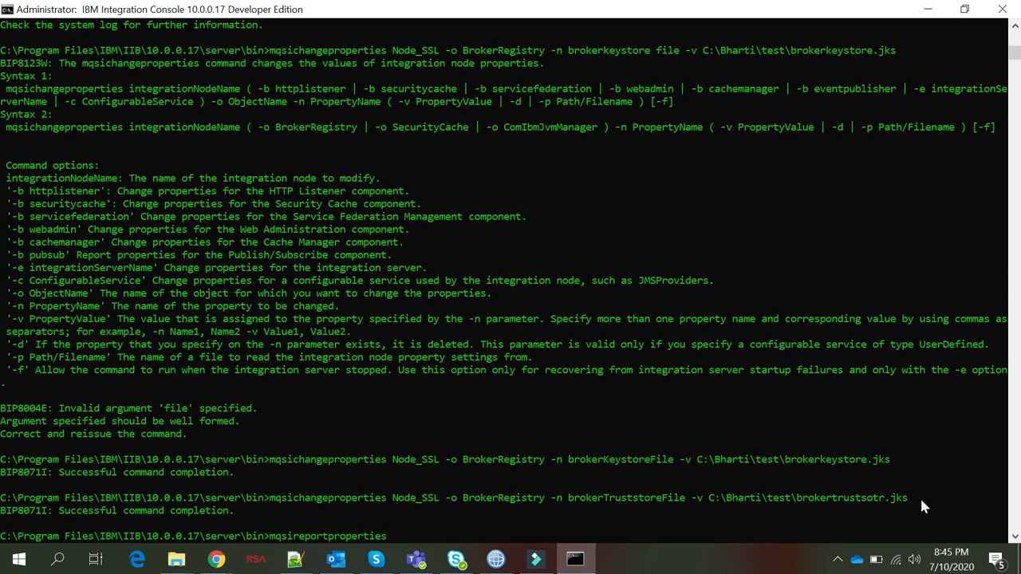
pyautogui.write(' Node_SSL -o BrokerRegistry -r')
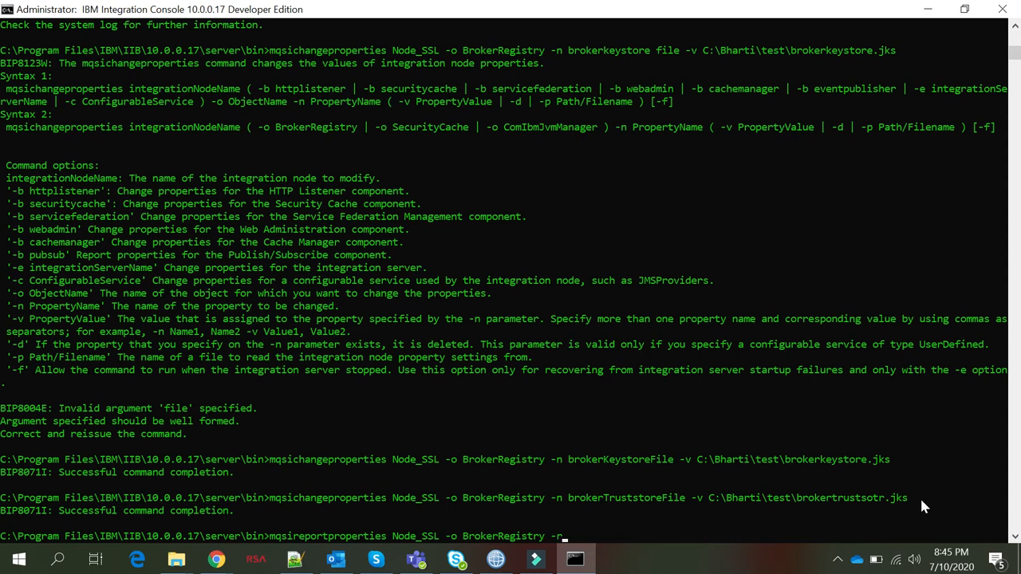
pyautogui.press('Return')
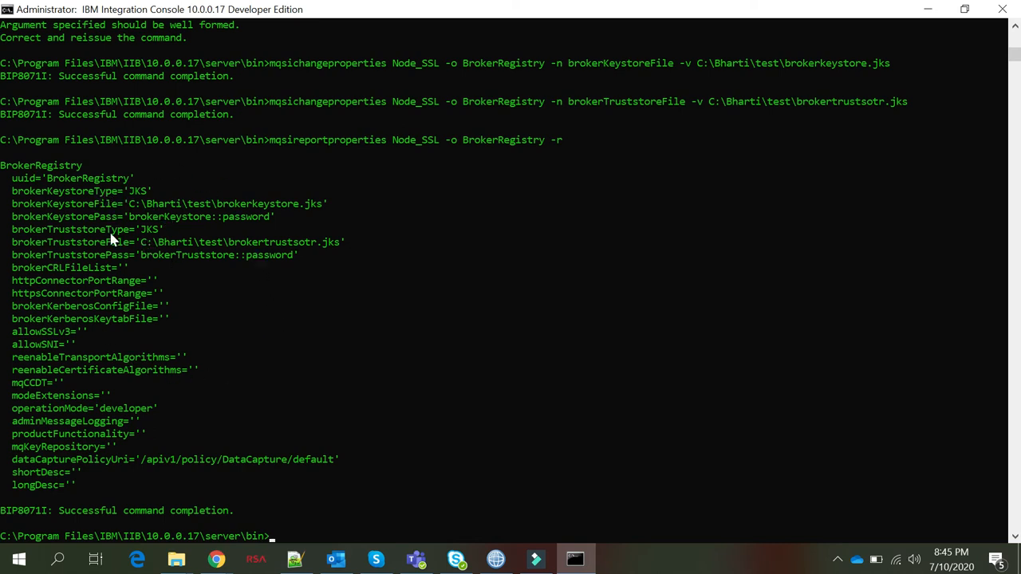
# Highlight the keystore and truststore lines in the report, then run mqsistop Node_SSL
pyautogui.moveTo(121, 205); pyautogui.dragTo(256, 285)
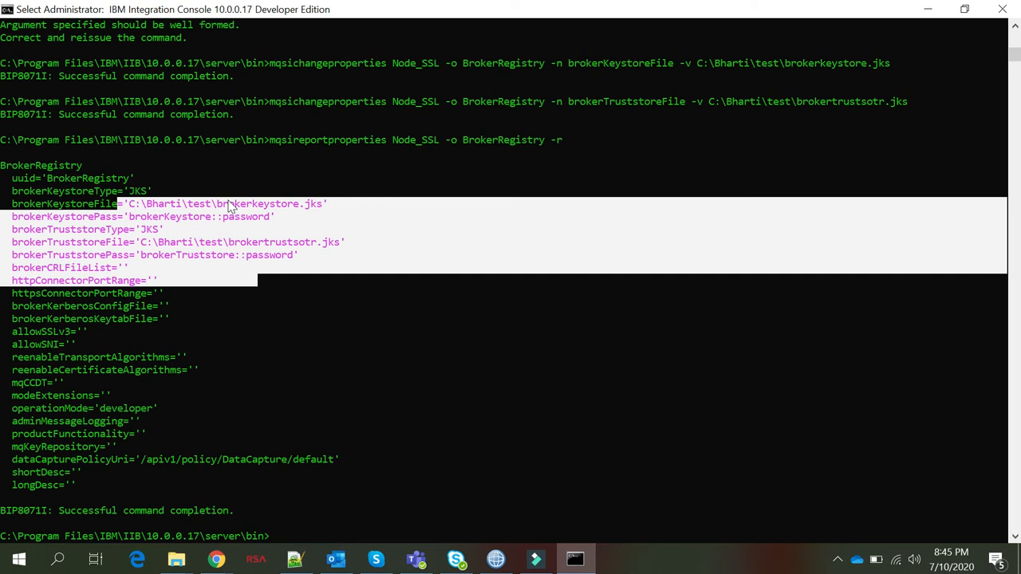
pyautogui.click(257, 539)
pyautogui.write('mqsistop')
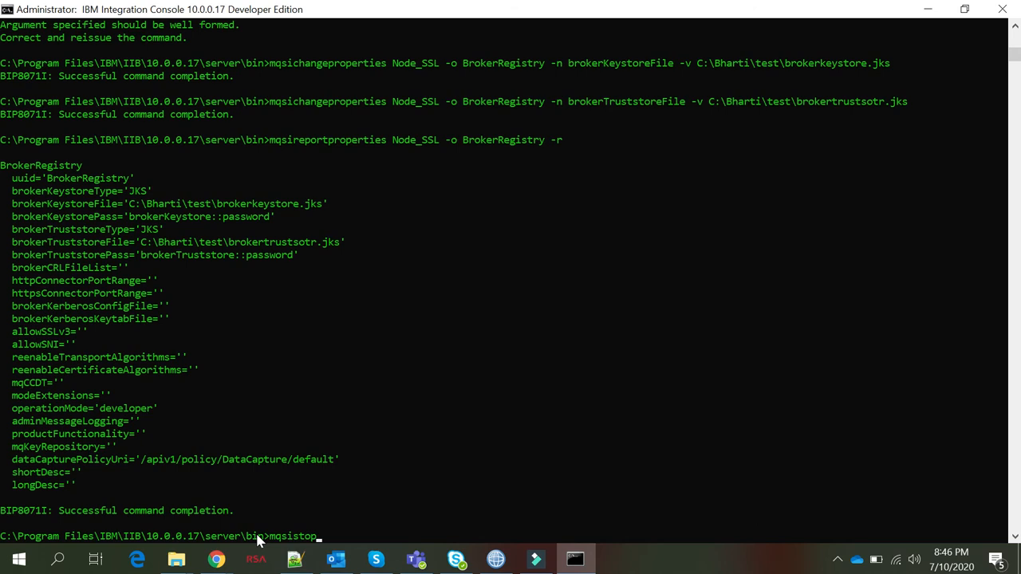
pyautogui.write(' NOde_SSl')
pyautogui.press('BackSpace')
pyautogui.write('L')
pyautogui.press('BackSpace')
pyautogui.press('BackSpace')
pyautogui.press('BackSpace')
pyautogui.press('BackSpace')
pyautogui.press('BackSpace')
pyautogui.press('BackSpace')
pyautogui.press('BackSpace')
pyautogui.write('ode_SSL')
pyautogui.press('Return')
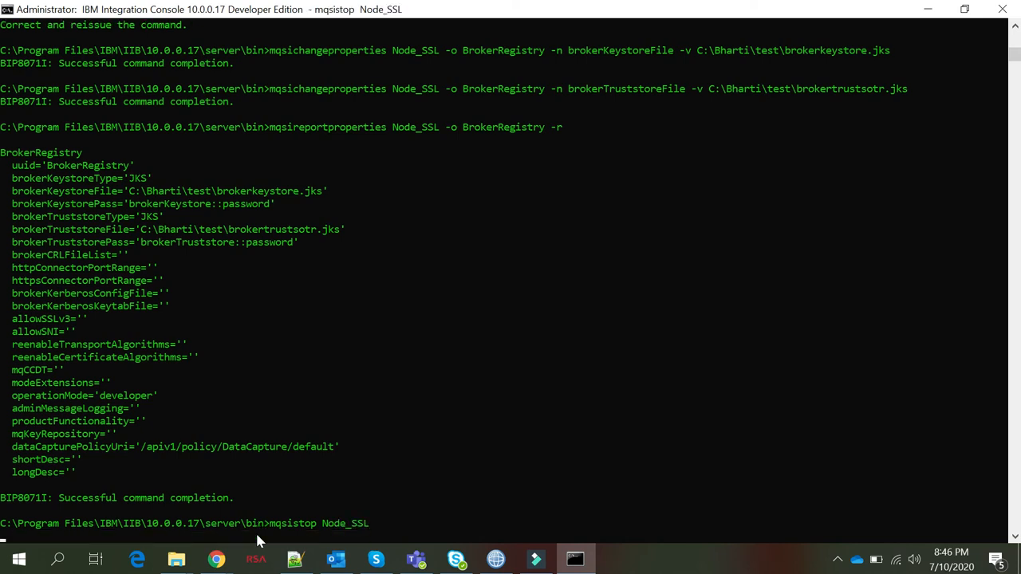
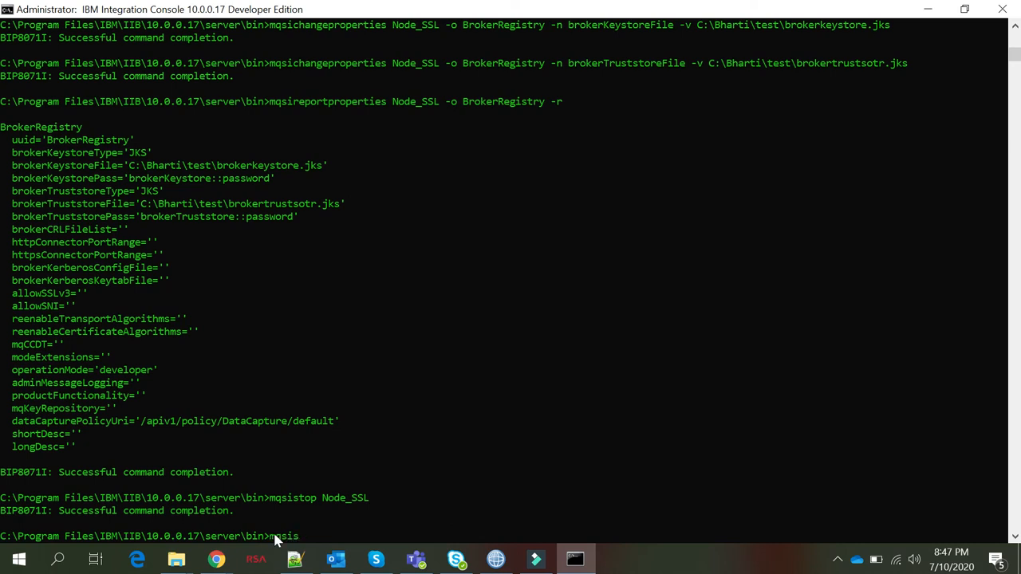
# Store the brokerKeystore::password and brokerTruststore::password for Node_SSL via mqsisetdbparms, user 'ignore', with the password
pyautogui.write('etdbparms Node_SSL')
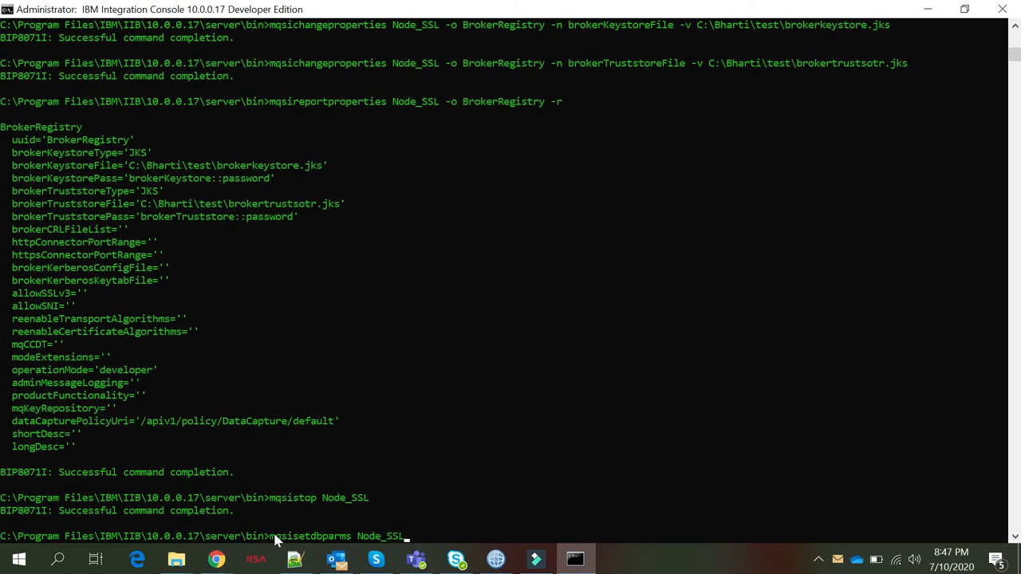
pyautogui.write(' -n brokerKeystore::password -u ig')
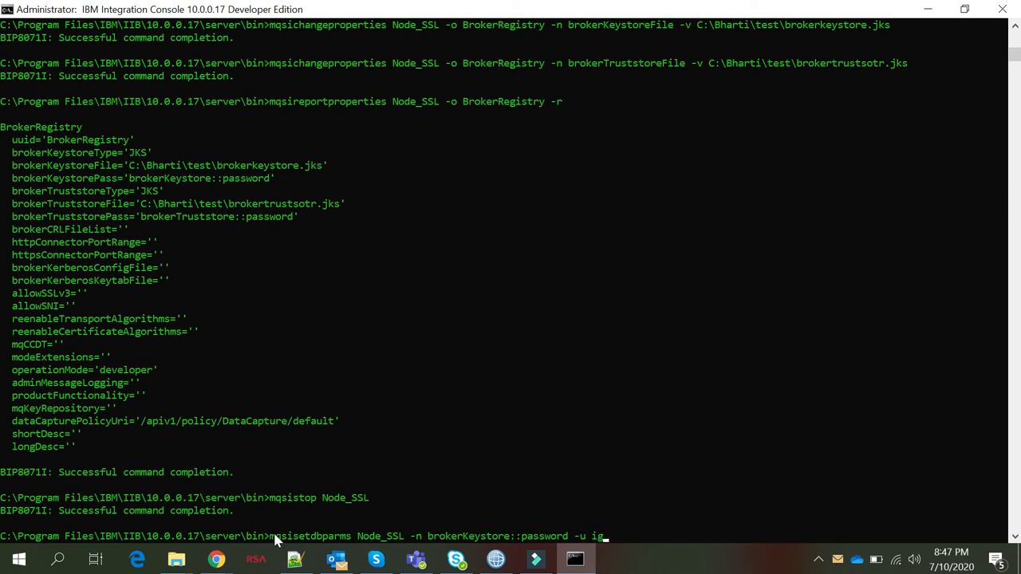
pyautogui.write('nore -p Passw0rd!')
pyautogui.press('Return')
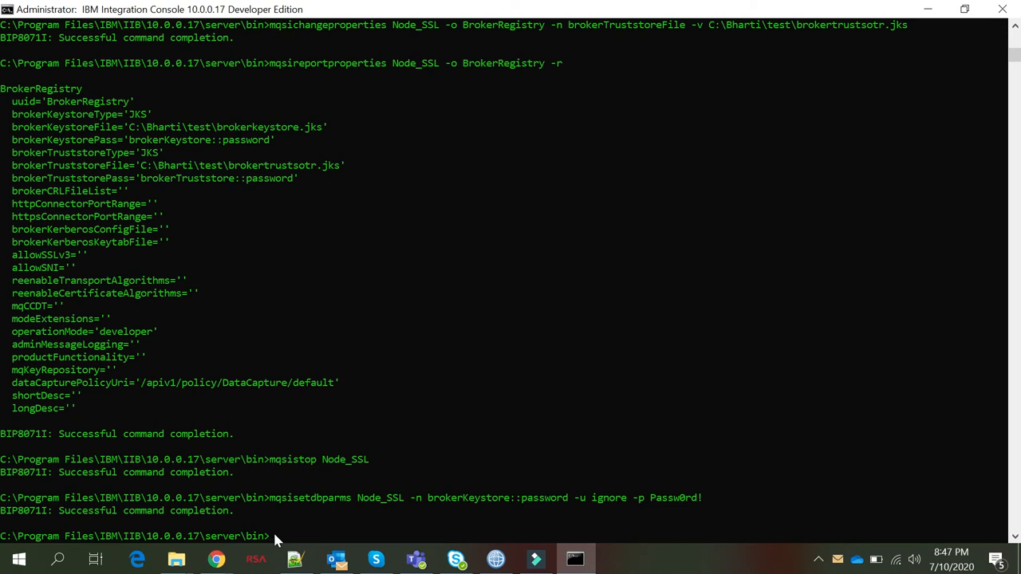
pyautogui.press('Up')
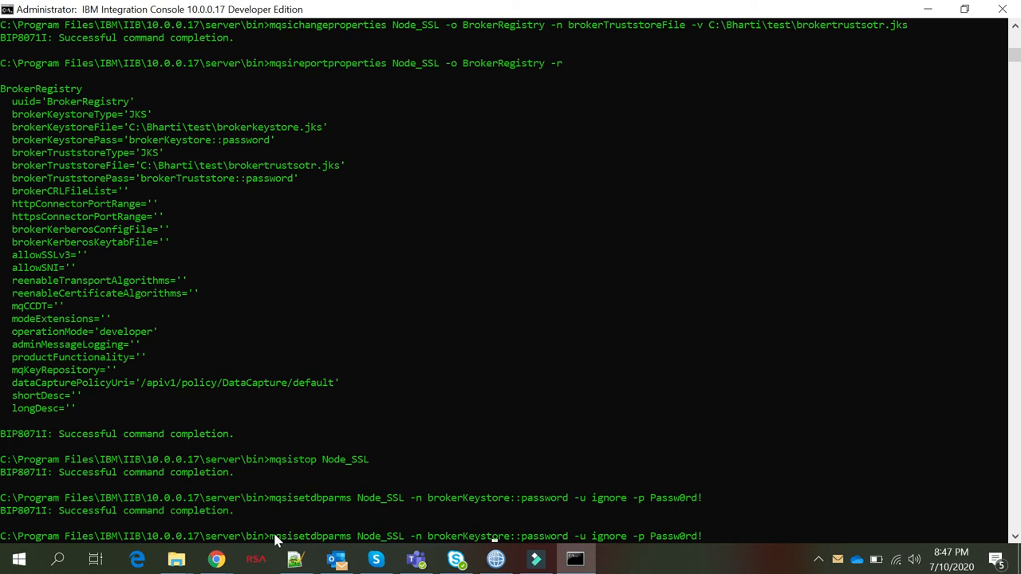
pyautogui.press('BackSpace')
pyautogui.press('BackSpace')
pyautogui.press('BackSpace')
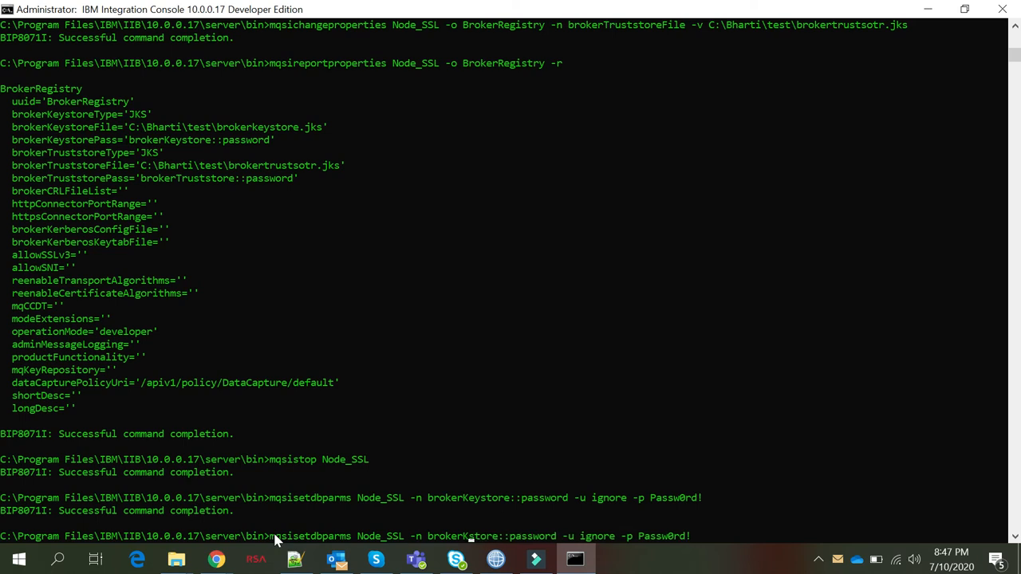
pyautogui.write('Trust')
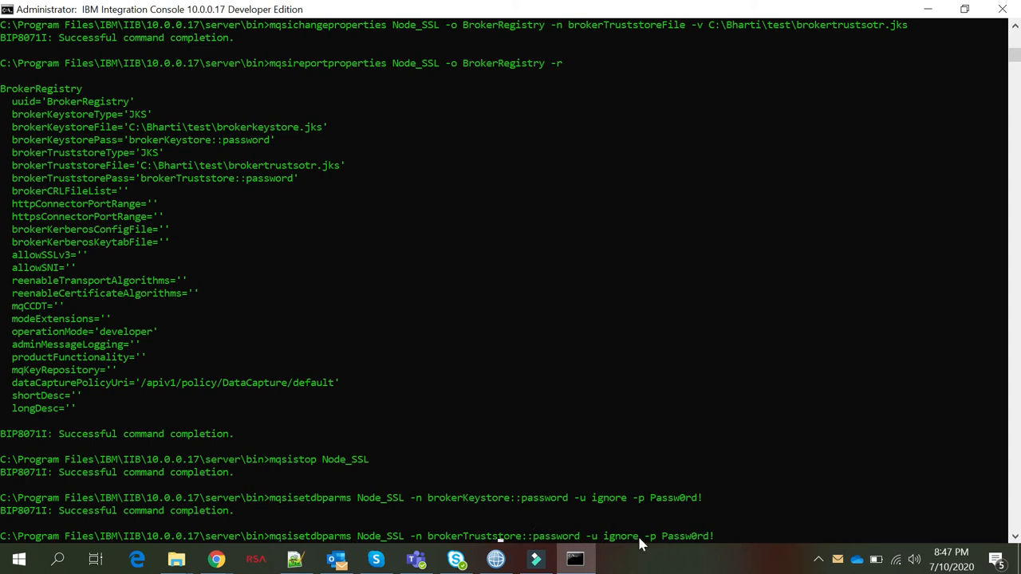
pyautogui.press('End')
pyautogui.press('Return')
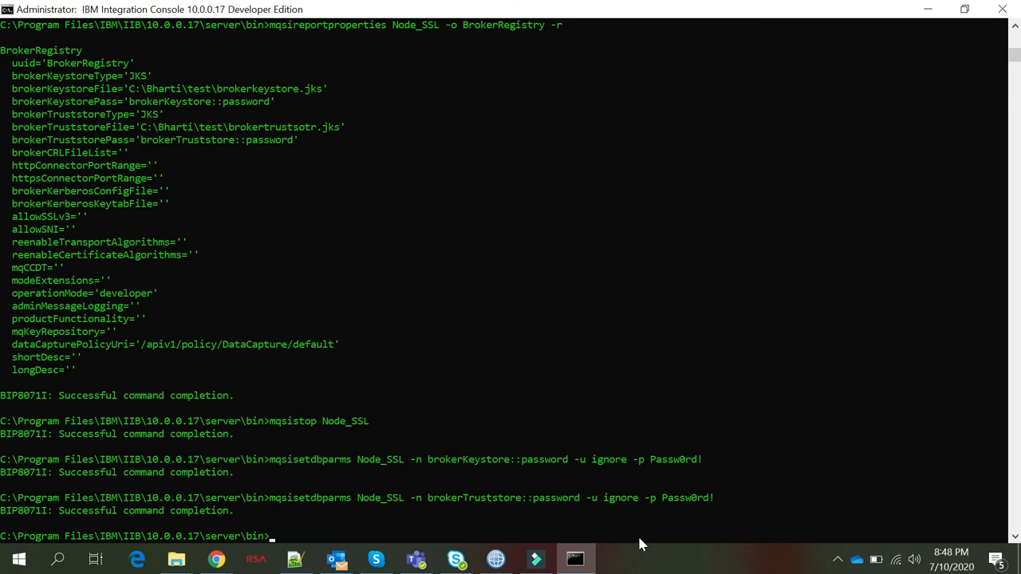
# Start the integration node with mqsistart Node_SSL
pyautogui.write('mqsistart Node_SSL')
pyautogui.press('Return')
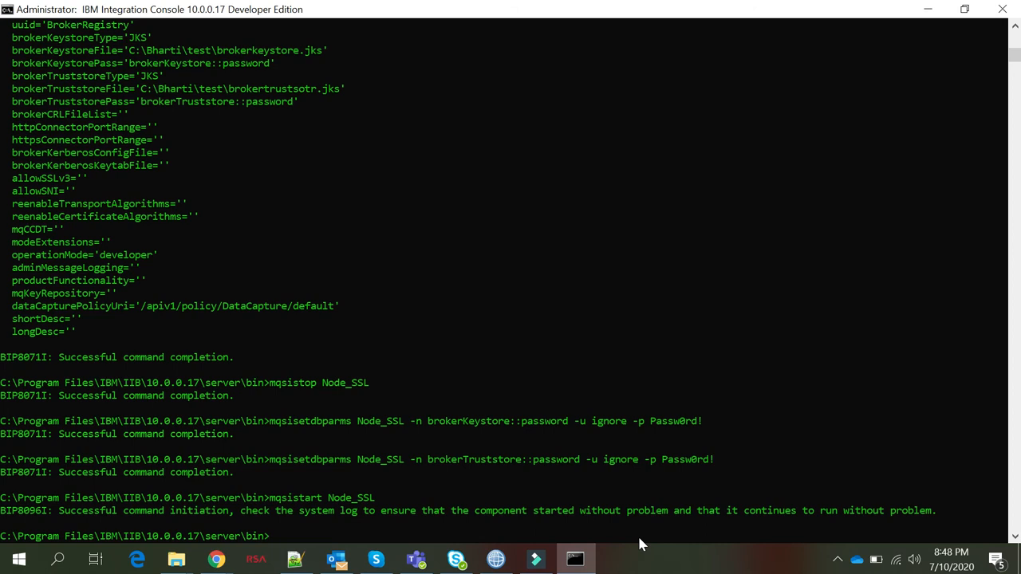
# List Node_SSL's BrokerRegistry properties and select the keystore and truststore lines
pyautogui.write('mqsi')
pyautogui.write('reportproperties')
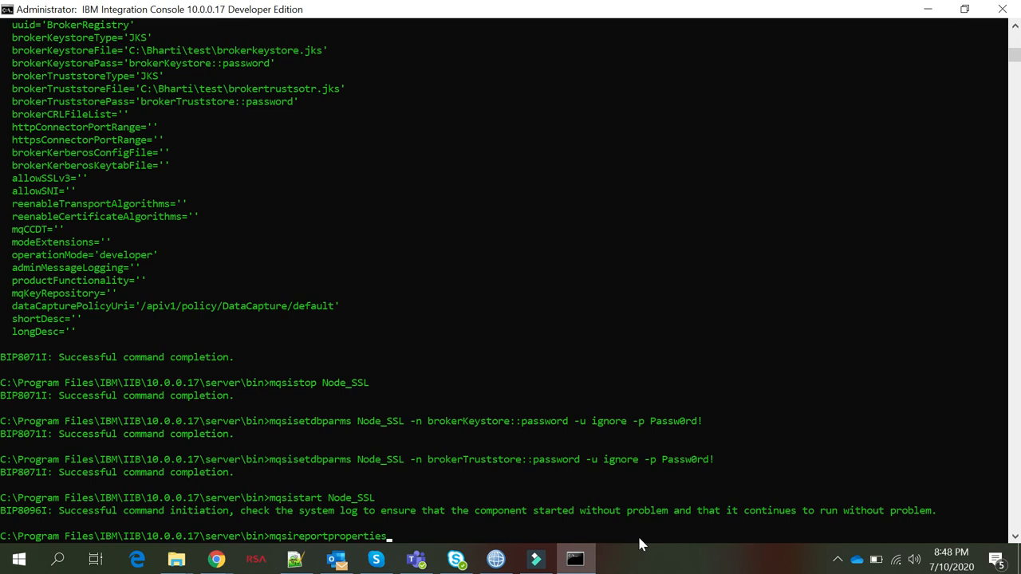
pyautogui.write(' Node_SSL -o BrokerRegis')
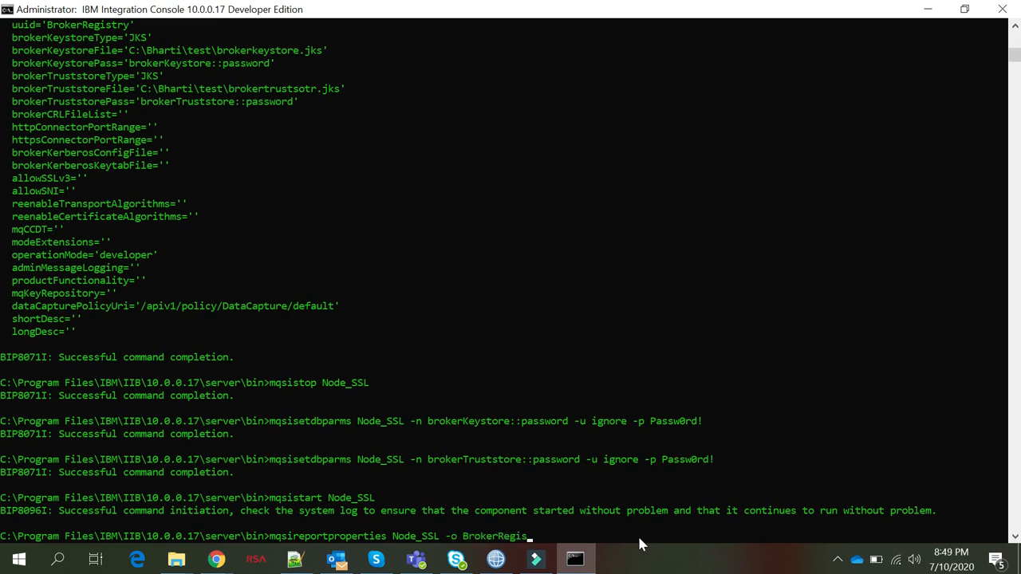
pyautogui.write('try -r')
pyautogui.press('Return')
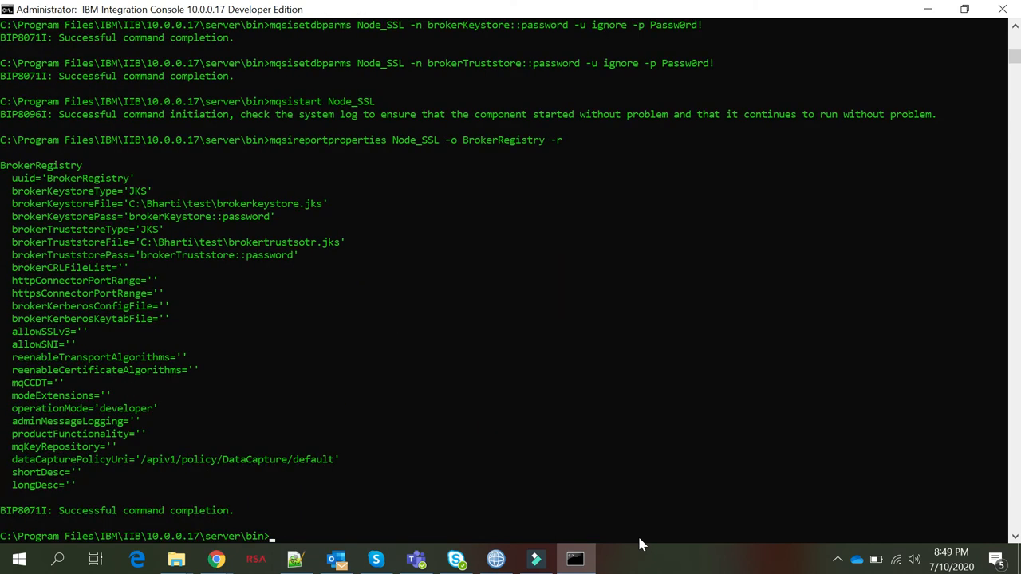
pyautogui.moveTo(65, 179); pyautogui.dragTo(234, 311)
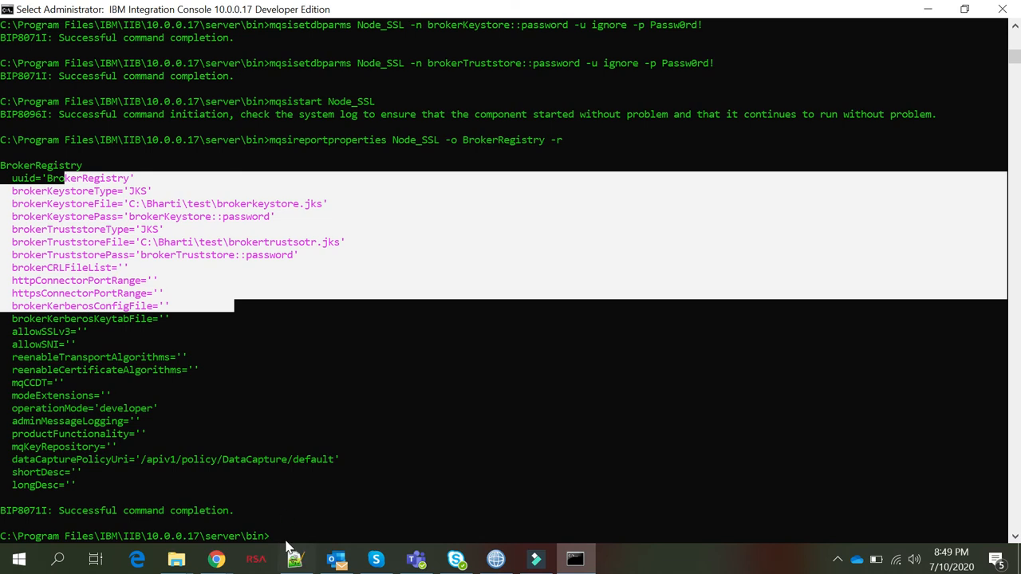
# Run mqsichangeproperties on Node_SSL's httplistener HTTPSConnector to set sslProtocol to TLS
pyautogui.write('mqsichan')
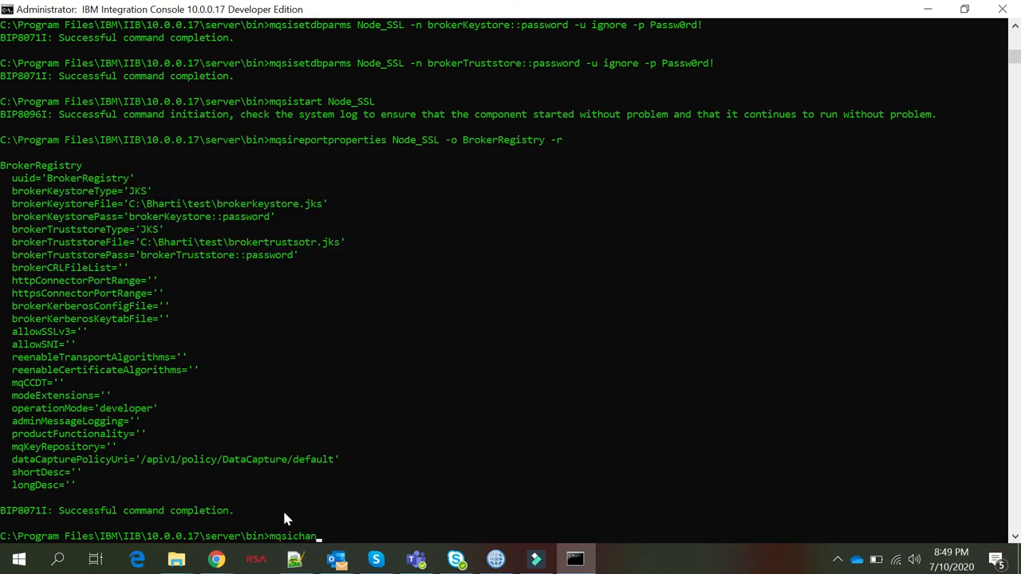
pyautogui.write('geproperties Node_SS')
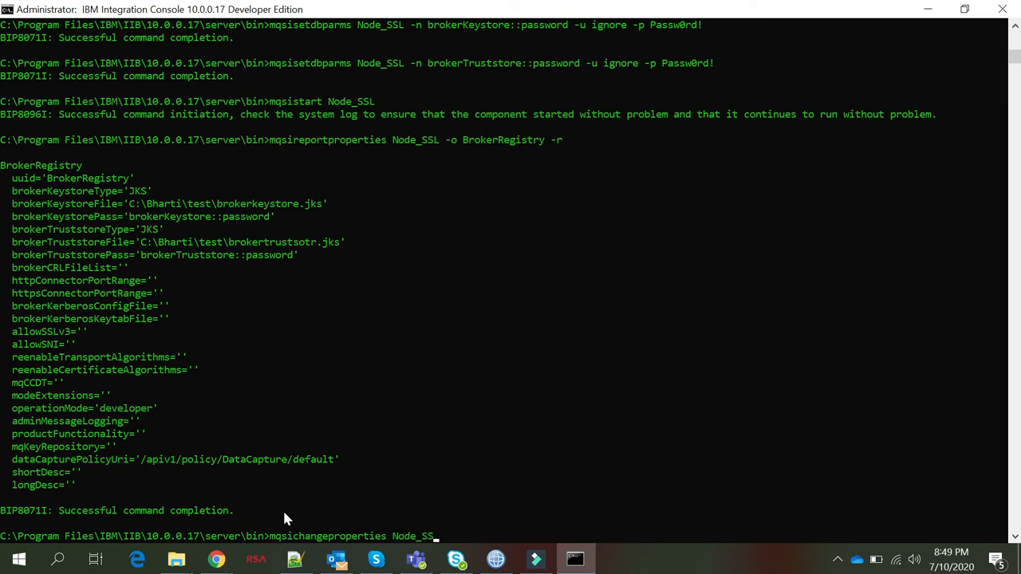
pyautogui.write('L -b httplistener -o HTTPSC')
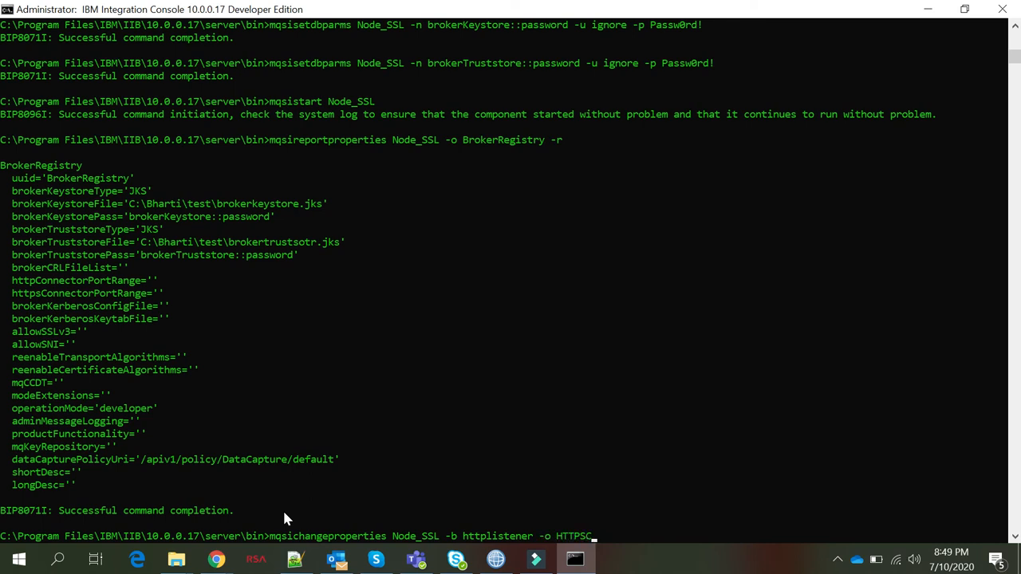
pyautogui.write('onnector -n sslProtocol -v TLS')
pyautogui.press('Return')
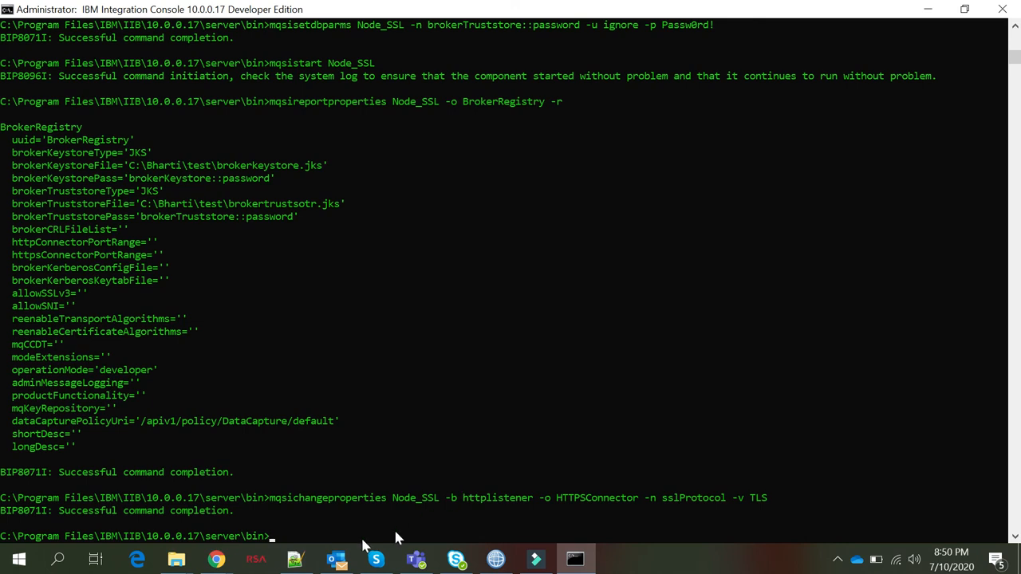
# Set enableSSLConnector to true on Node_SSL's httplistener, joining the mistyped property name after an error
pyautogui.write('mqsichangeproperti')
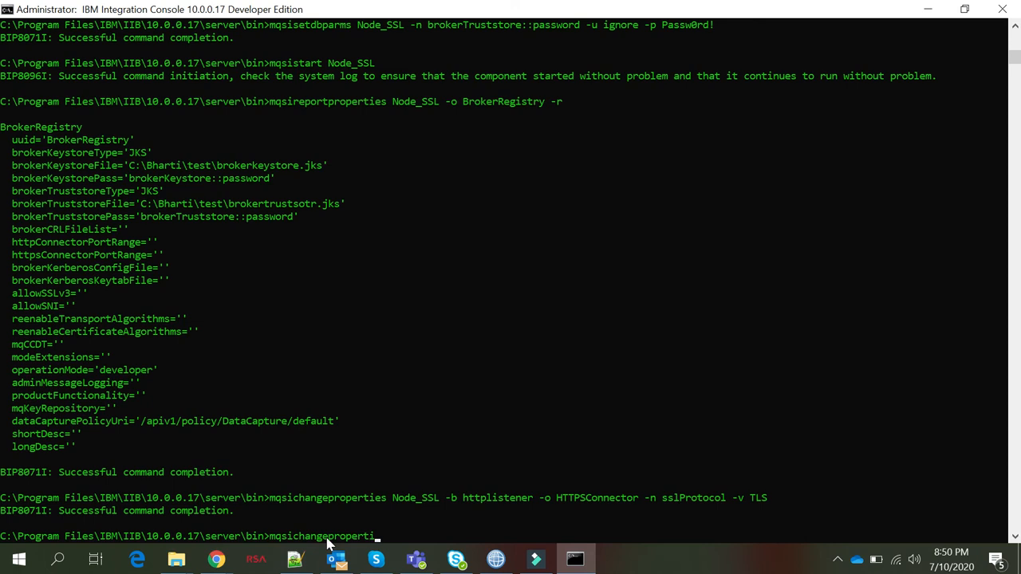
pyautogui.write('es Node_SSL -b httplisten')
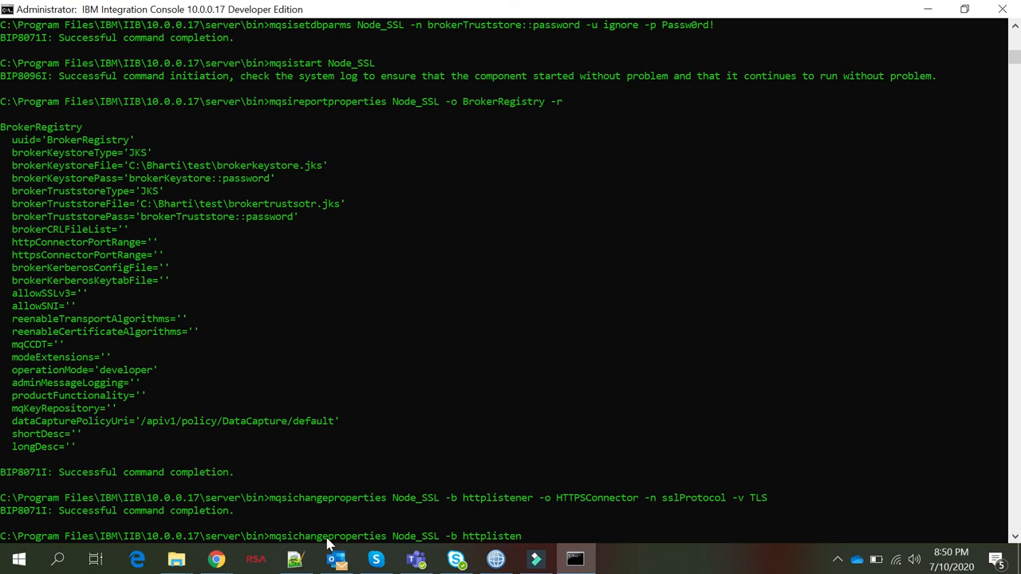
pyautogui.write('er -n enable SSL Connector')
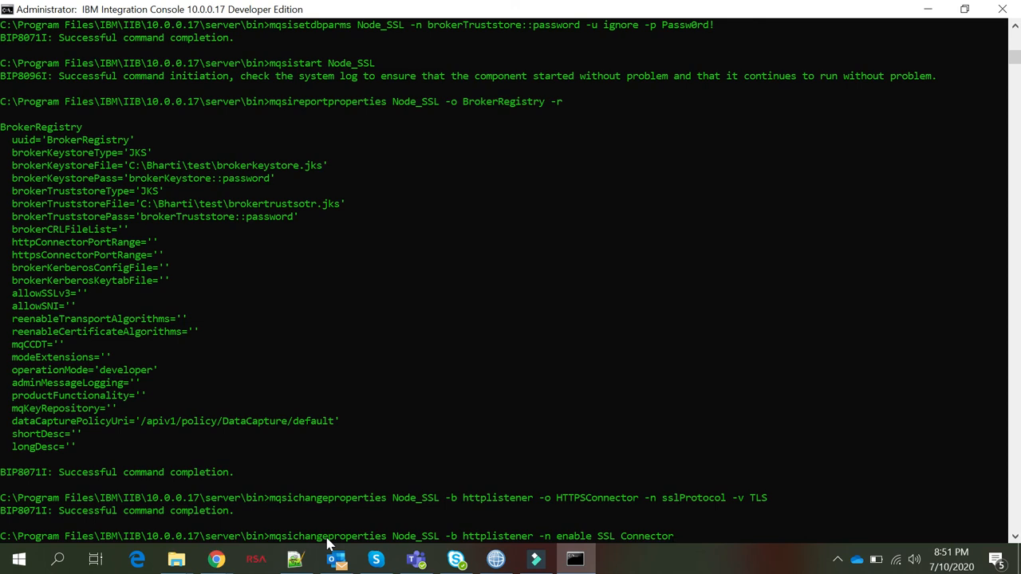
pyautogui.write(' -')
pyautogui.write('v true')
pyautogui.press('Return')
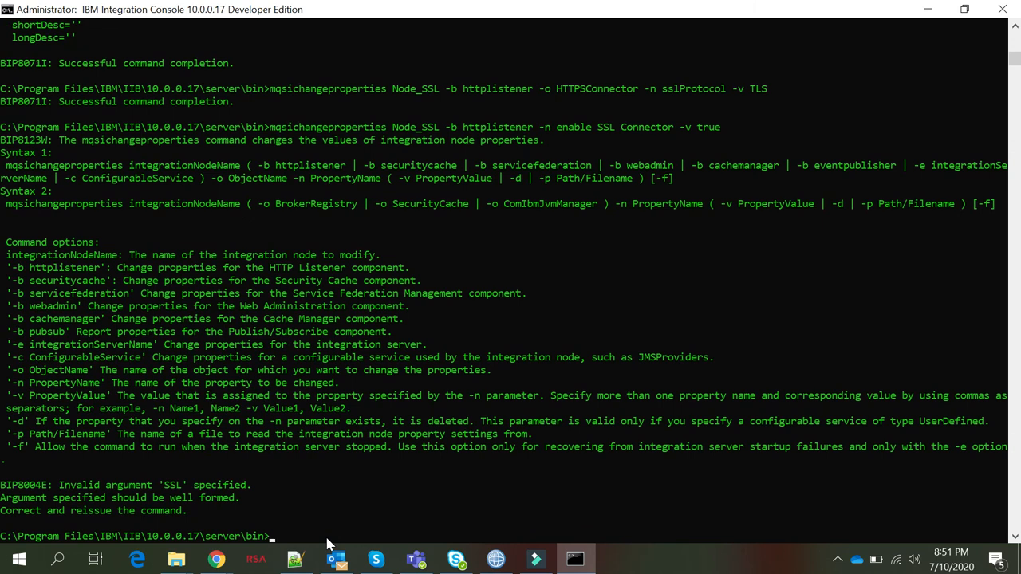
pyautogui.press('Up')
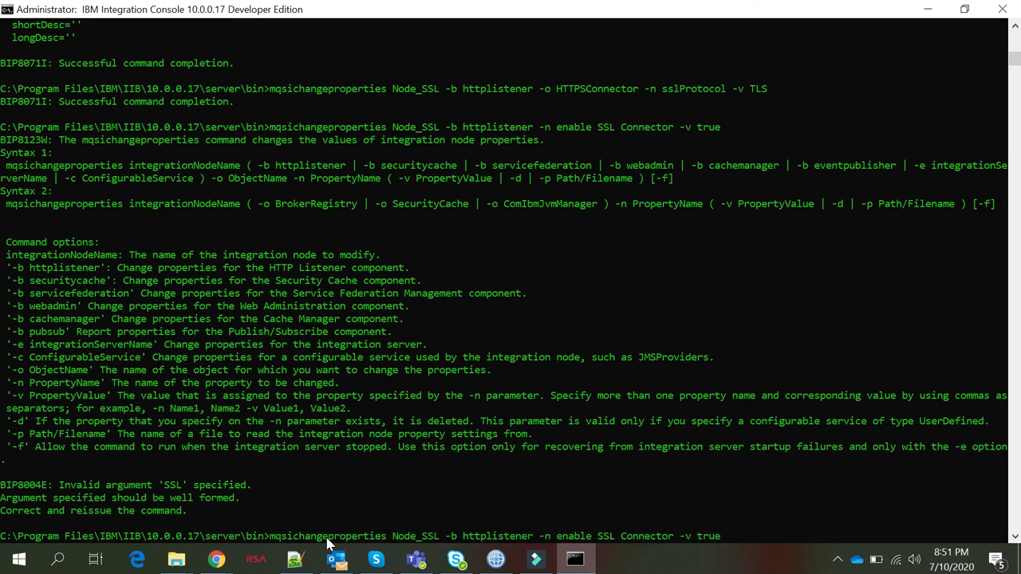
pyautogui.press('BackSpace')
pyautogui.press('BackSpace')
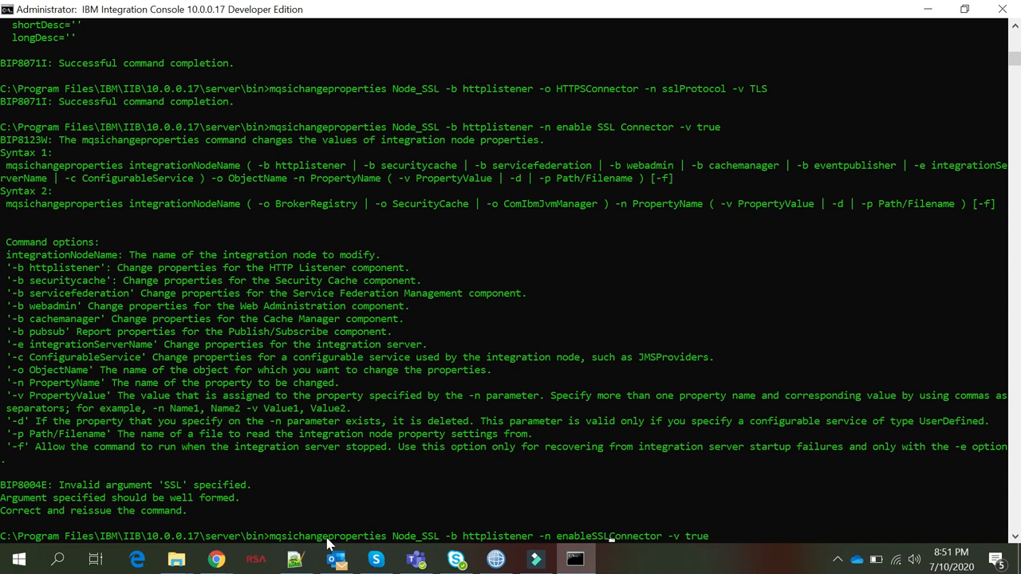
pyautogui.press('Return')
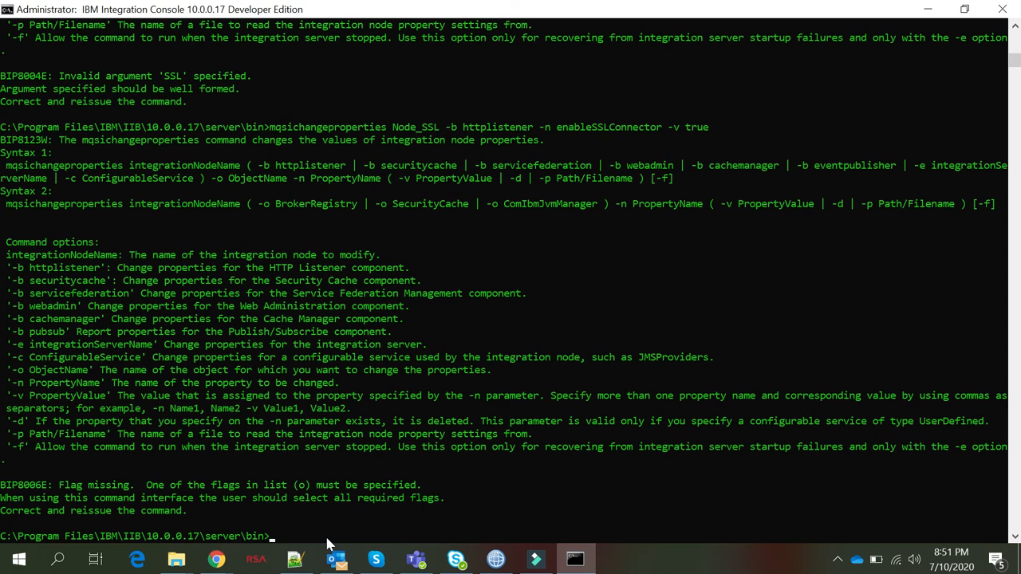
# Recall the rejected enableSSLConnector command and position the cursor to edit it
pyautogui.press('Up')
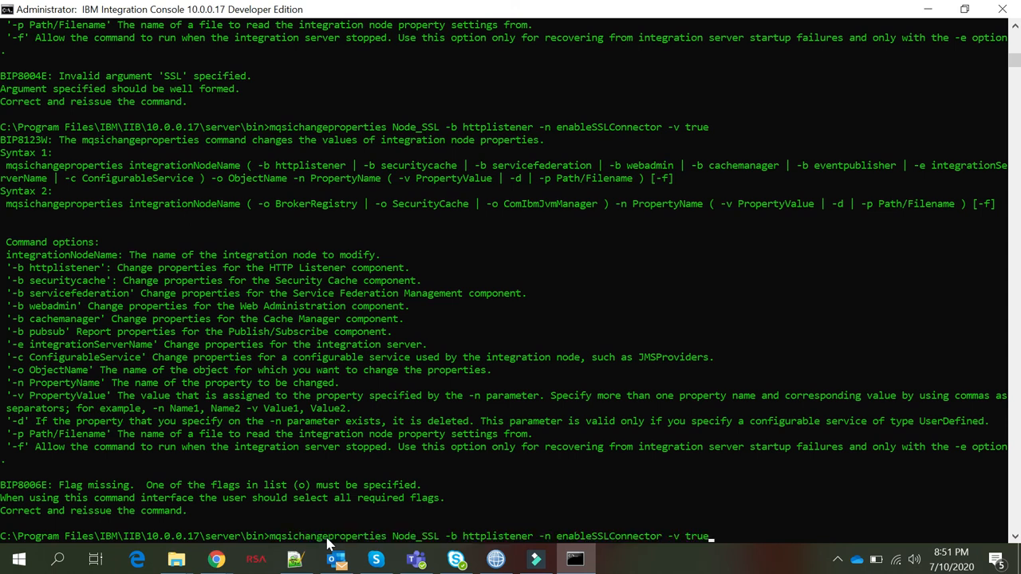
pyautogui.moveTo(344, 559)
pyautogui.press('Left')
pyautogui.press('Left')
pyautogui.press('Right')
pyautogui.press('Right')
# Checking the Sequence of Steps notes, rerun the enableSSLConnector command with -o HTTPlistener added
pyautogui.click(295, 561)
pyautogui.scroll(-1, 518, 291)
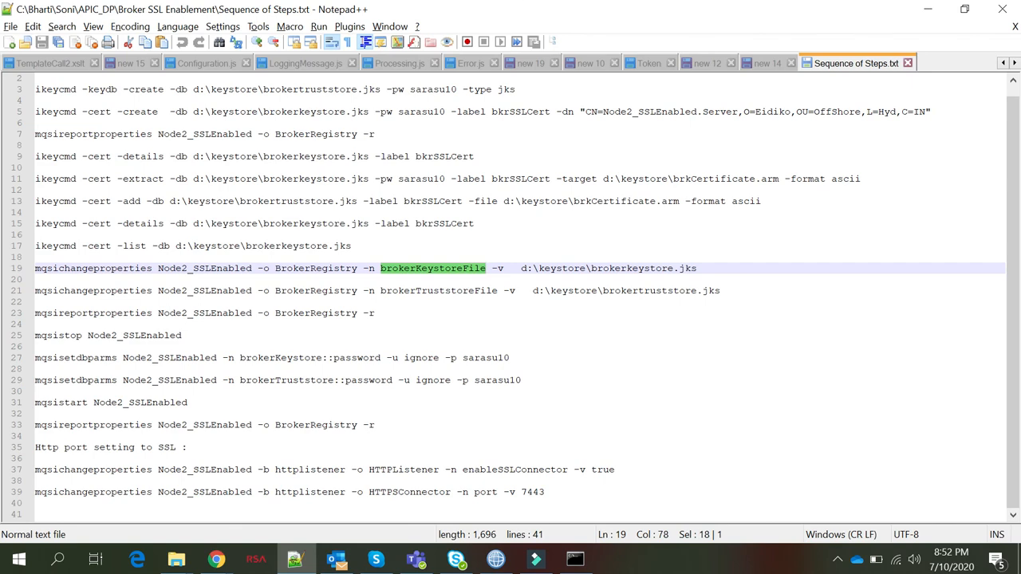
pyautogui.click(575, 561)
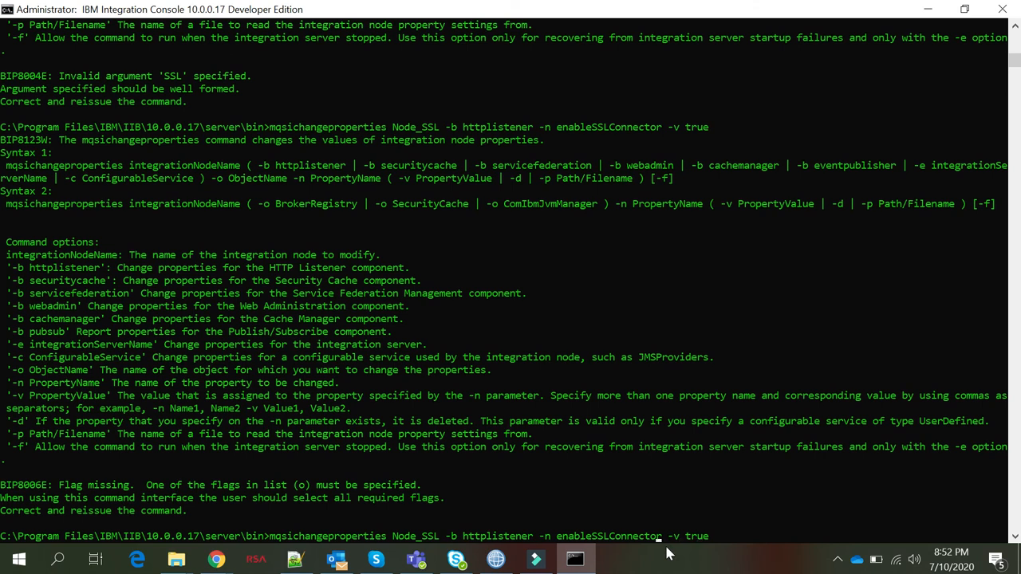
pyautogui.press('Left')
pyautogui.press('Left')
pyautogui.press('Left')
pyautogui.press('Left')
pyautogui.press('Left')
pyautogui.press('Left')
pyautogui.press('Left')
pyautogui.write('-o HTTP')
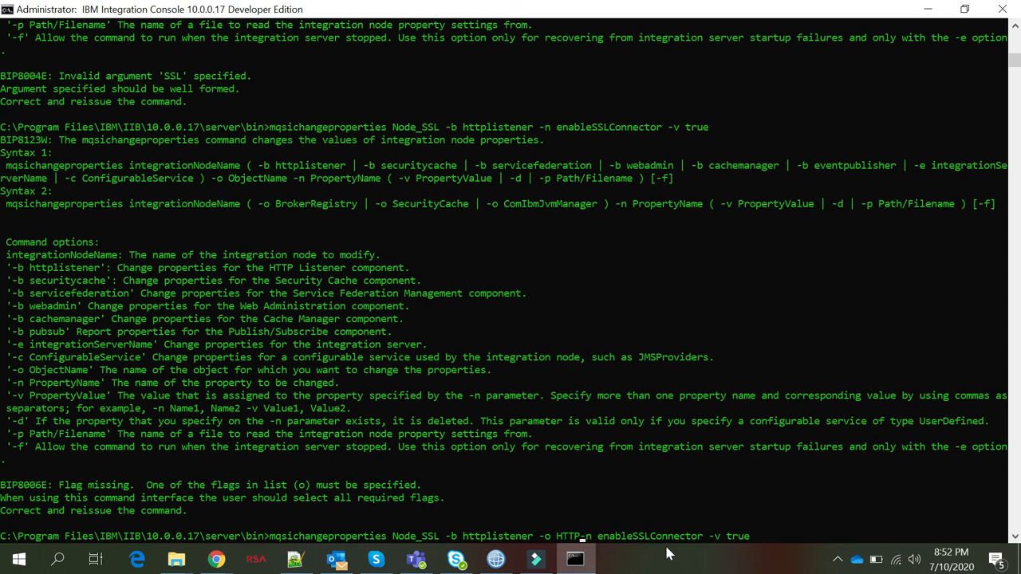
pyautogui.hotkey('alt', 'Tab')
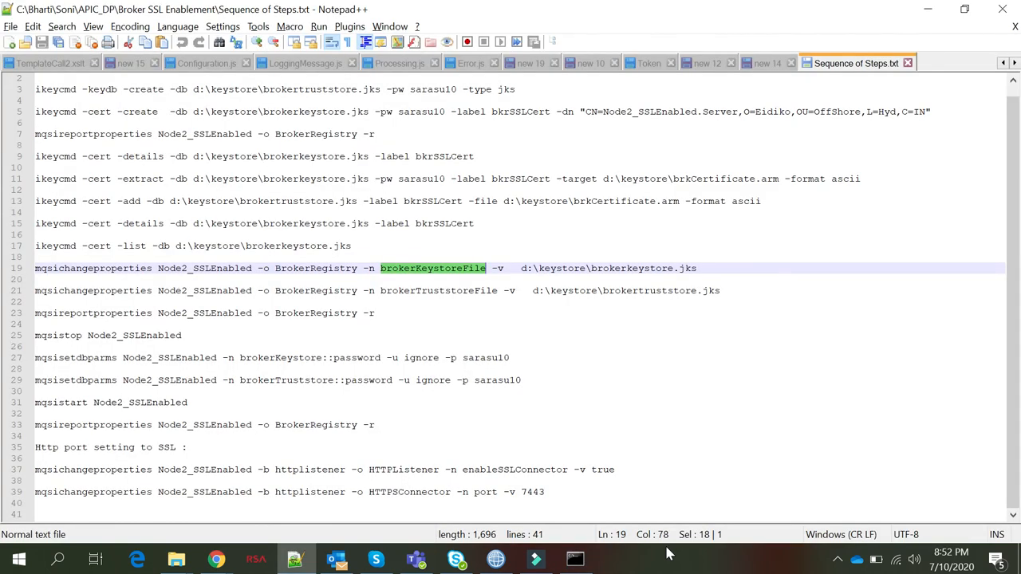
pyautogui.hotkey('alt', 'Tab')
pyautogui.write('listener')
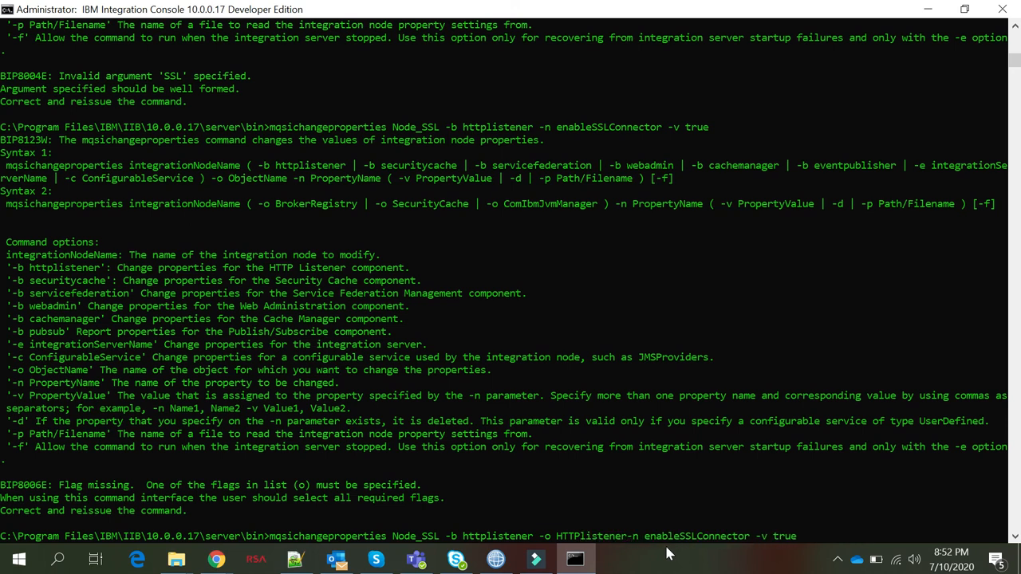
pyautogui.press('Return')
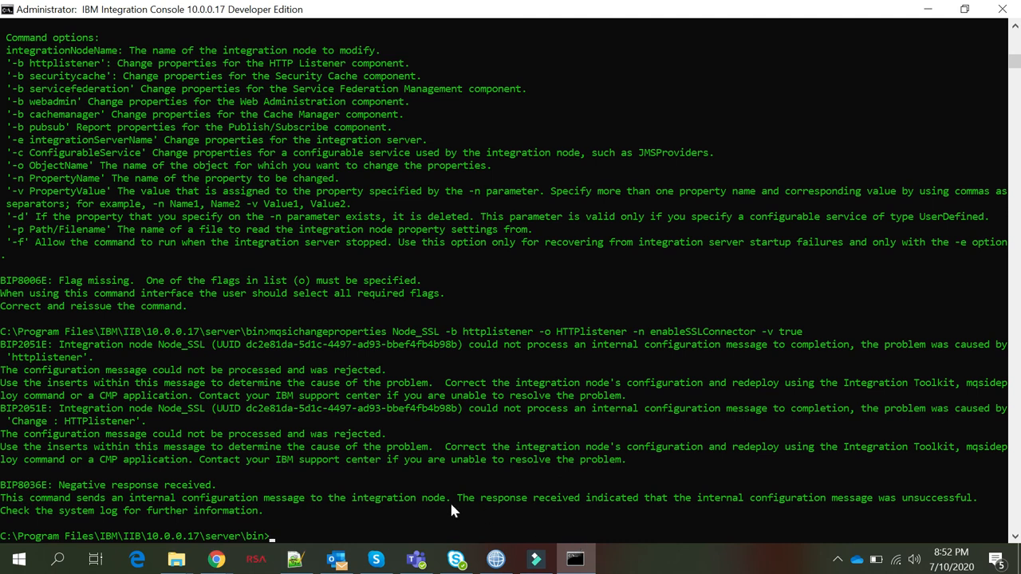
# Rerun the enableSSLConnector command with the object changed to HTTPSlistener
pyautogui.hotkey('alt', 'Tab')
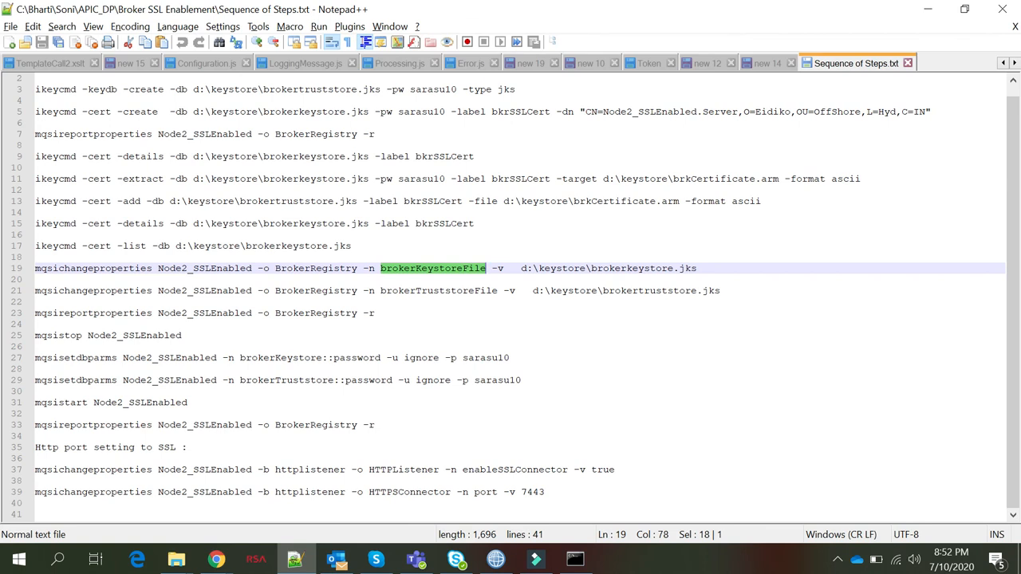
pyautogui.hotkey('alt', 'Tab')
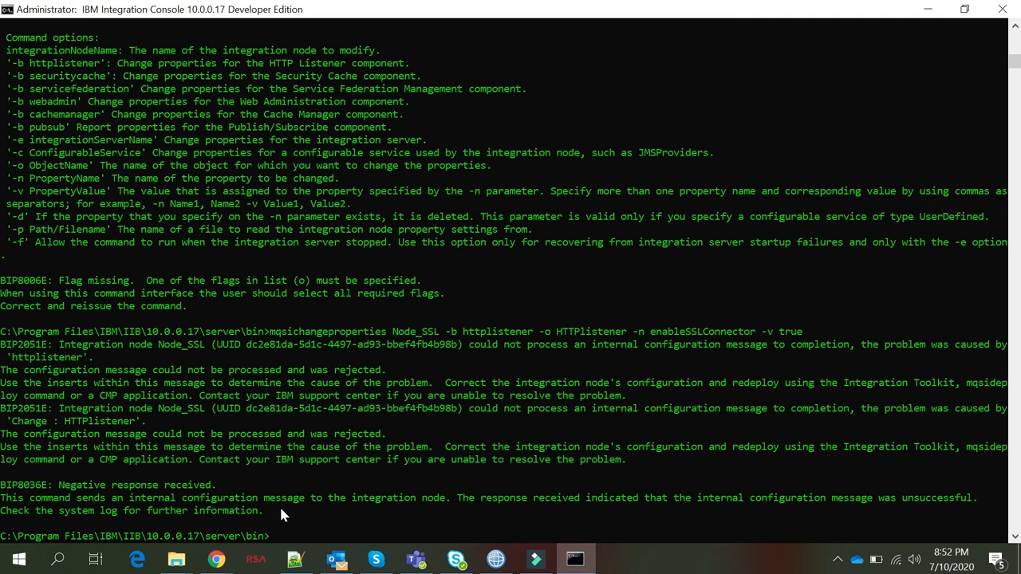
pyautogui.press('Up')
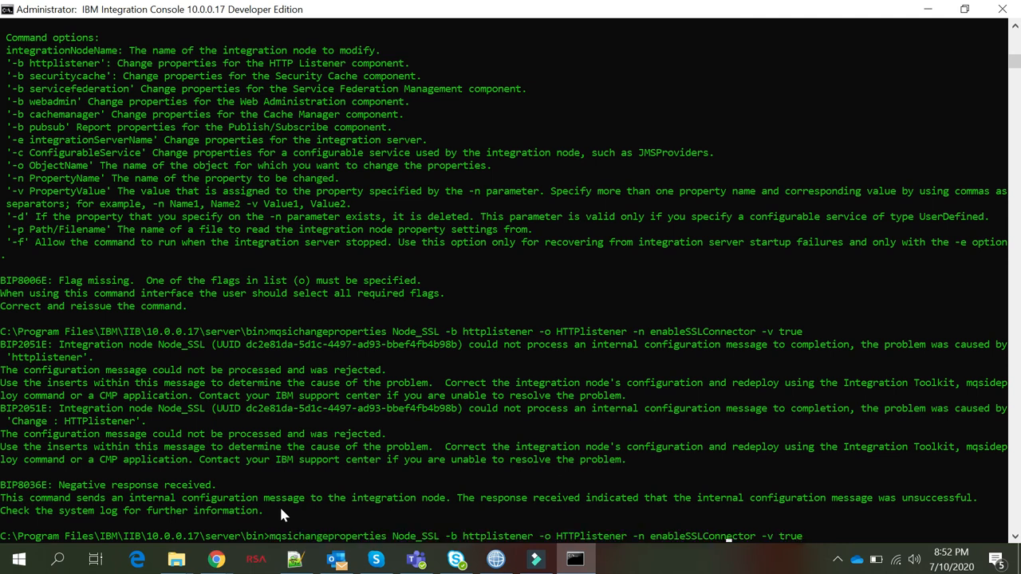
pyautogui.press('Left')
pyautogui.press('Left')
pyautogui.press('Left')
pyautogui.press('Left')
pyautogui.press('Left')
pyautogui.press('Left')
pyautogui.write('S')
pyautogui.press('Return')
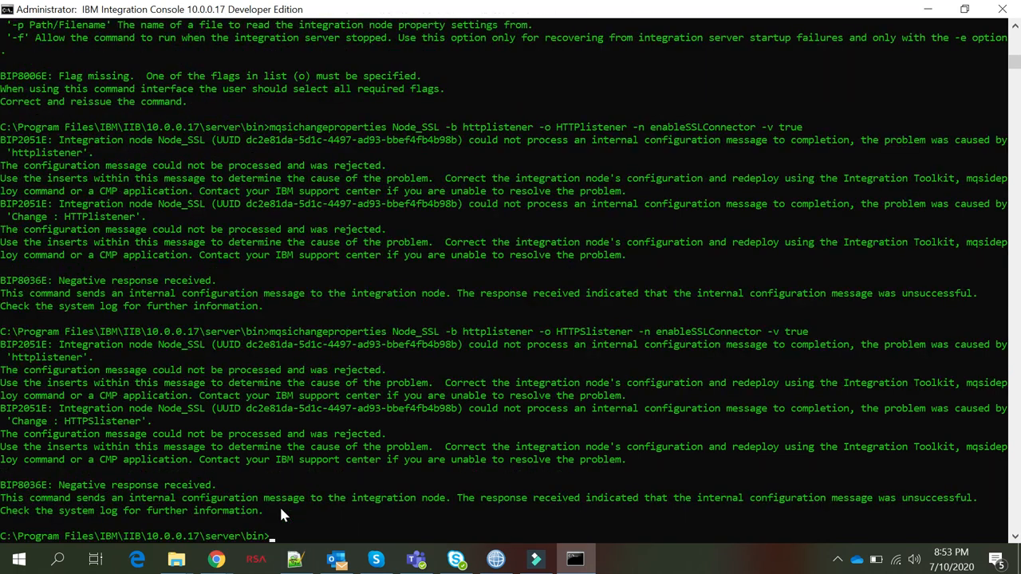